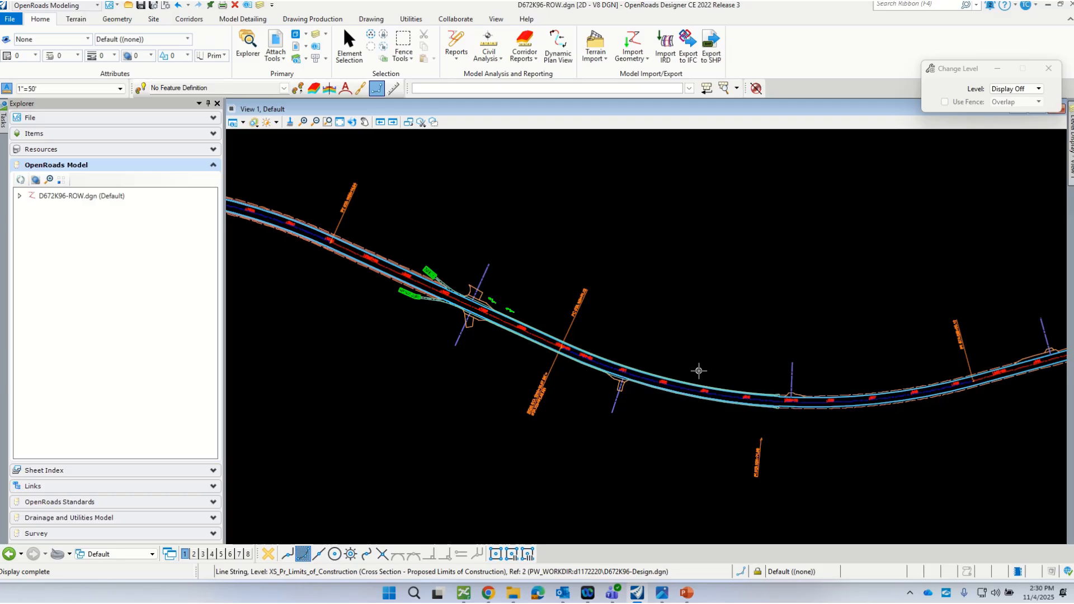
Step: Set the view's background map type to Aerial behind the roadway alignment
{"action": "scroll", "coordinate": [624, 355], "scroll_direction": "up", "scroll_amount": 2}
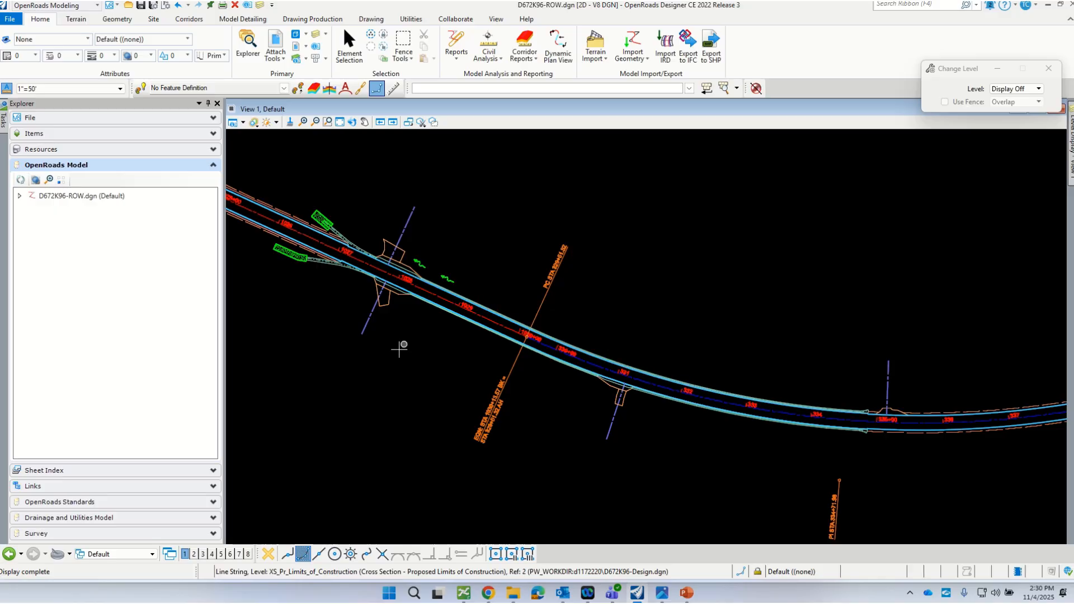
{"action": "scroll", "coordinate": [383, 350], "scroll_direction": "down", "scroll_amount": 1}
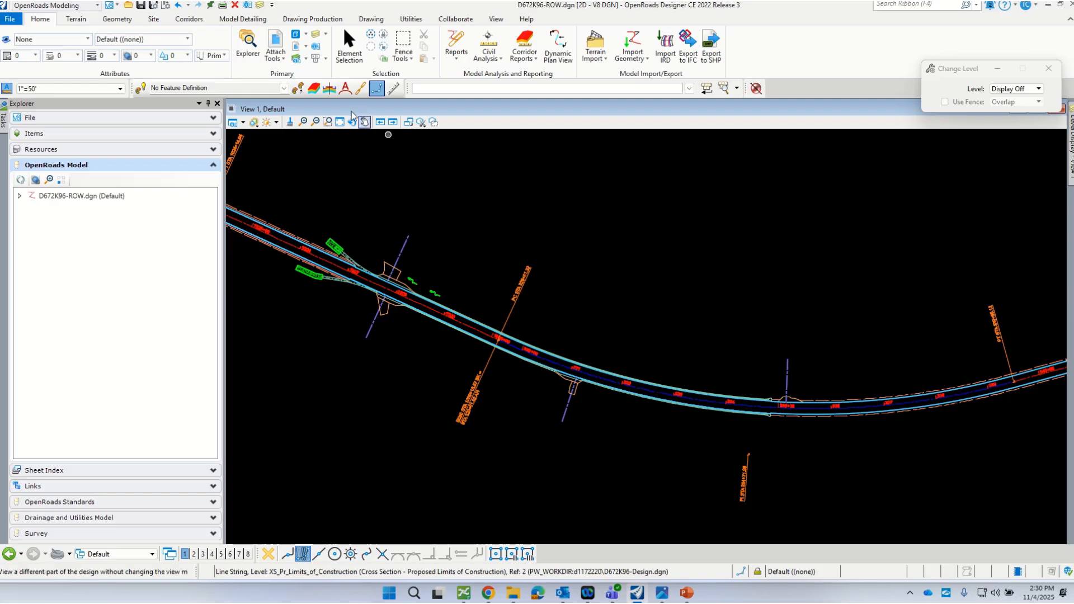
{"action": "left_click", "coordinate": [240, 124]}
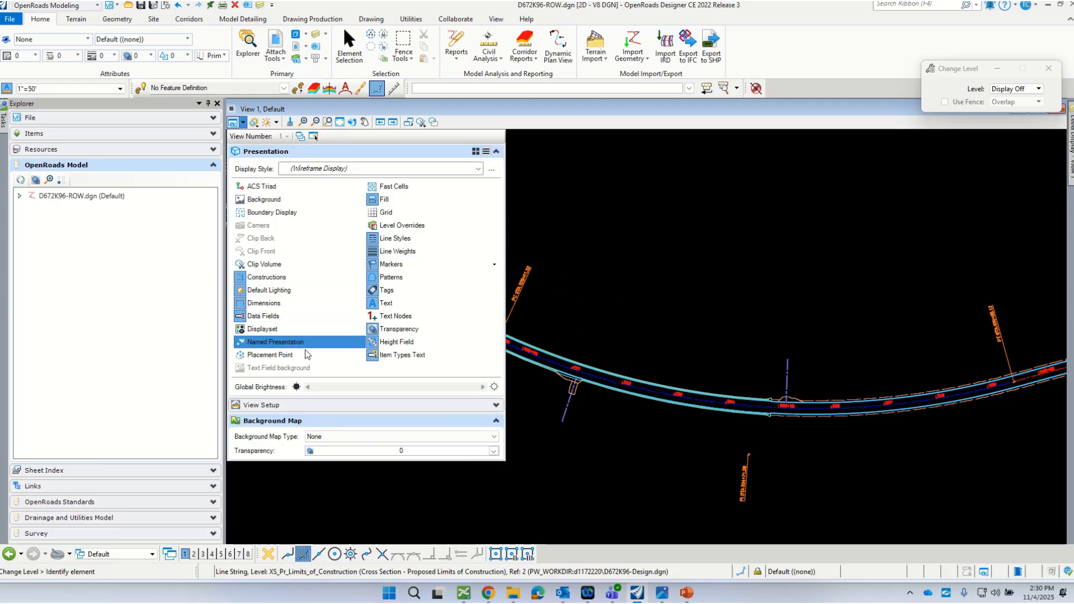
{"action": "left_click", "coordinate": [492, 436]}
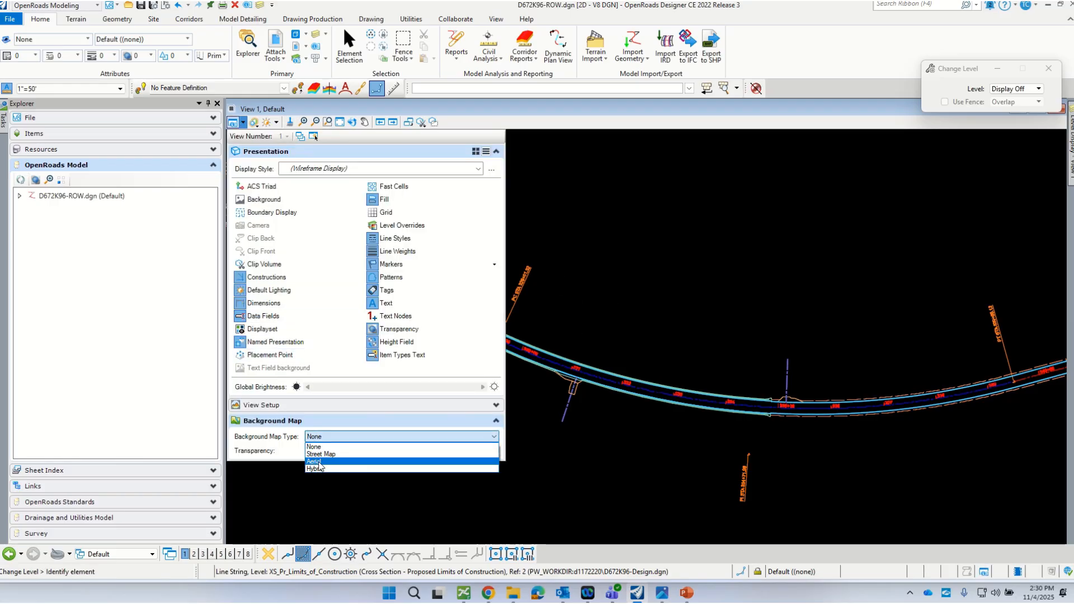
{"action": "left_click", "coordinate": [317, 462]}
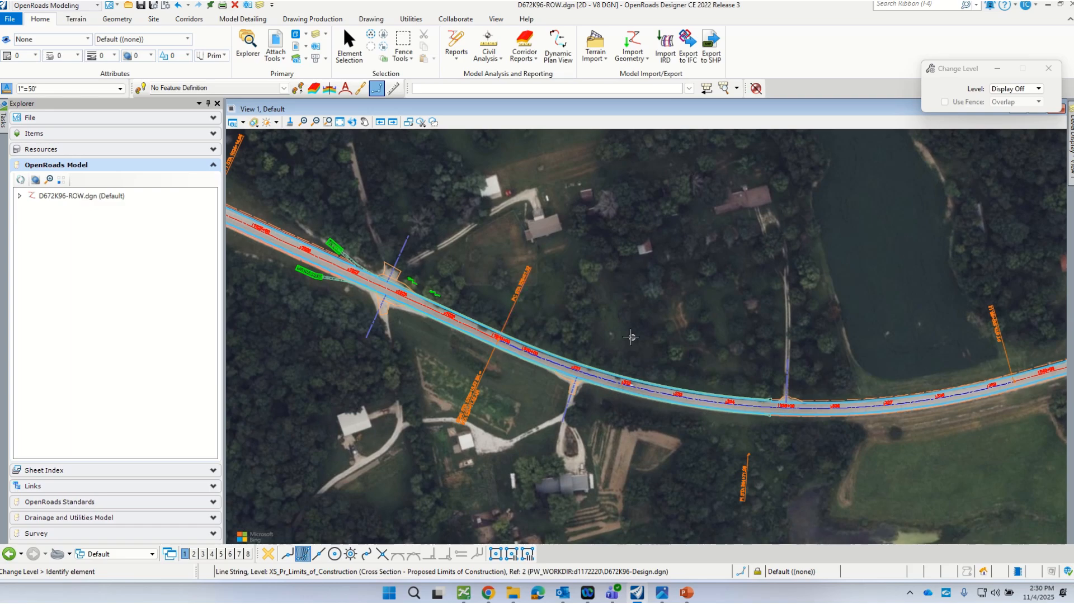
{"action": "scroll", "coordinate": [623, 339], "scroll_direction": "down", "scroll_amount": 2}
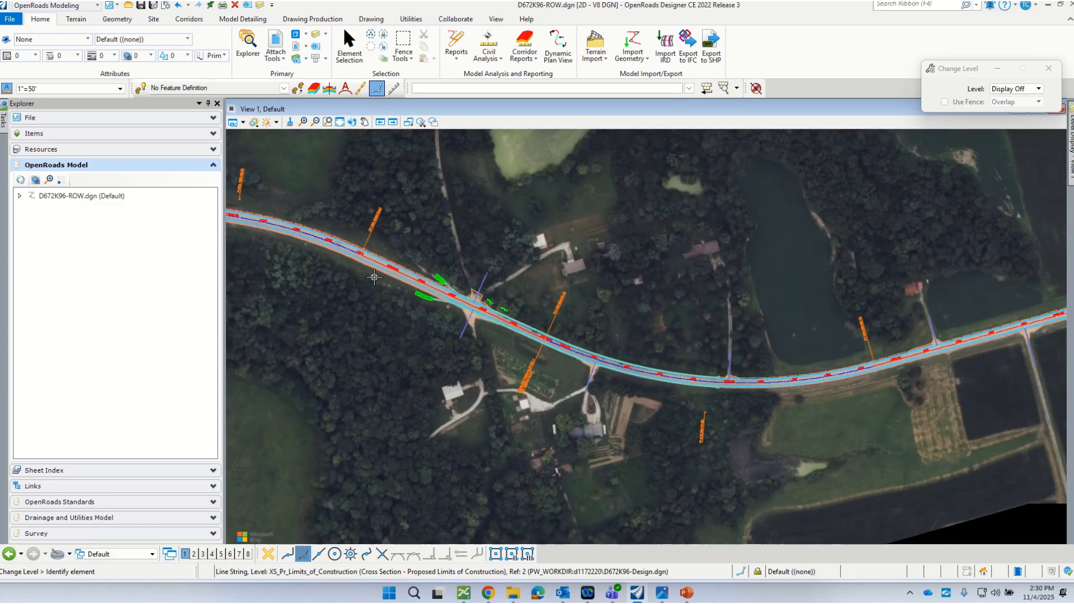
{"action": "scroll", "coordinate": [397, 301], "scroll_direction": "up", "scroll_amount": 1}
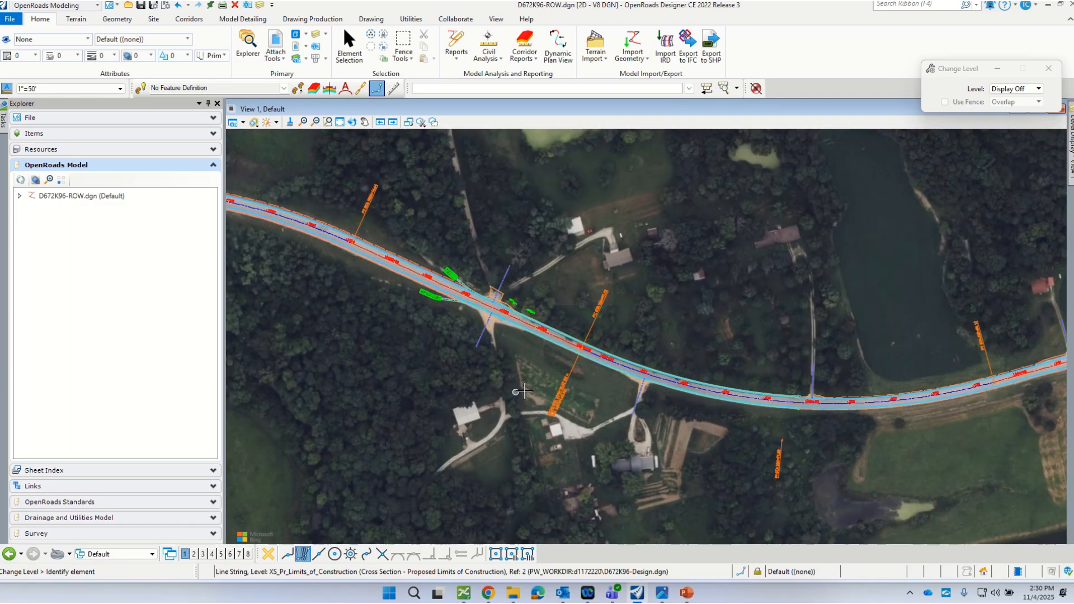
{"action": "scroll", "coordinate": [658, 371], "scroll_direction": "up", "scroll_amount": 3}
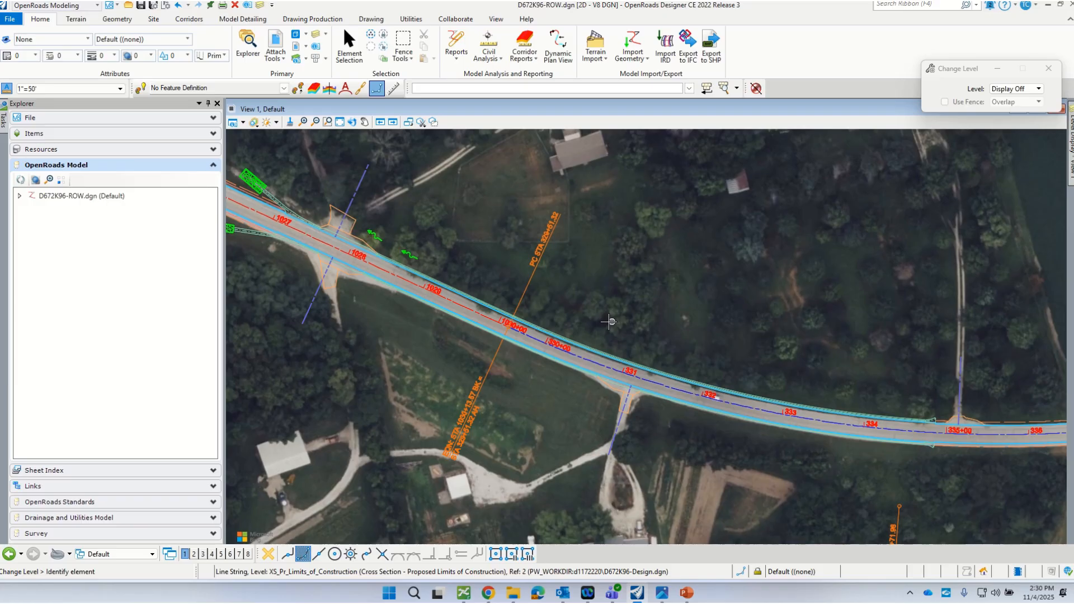
Step: Rotate the view using the Unrotated method so the roadway has its true orientation
{"action": "left_click", "coordinate": [351, 122]}
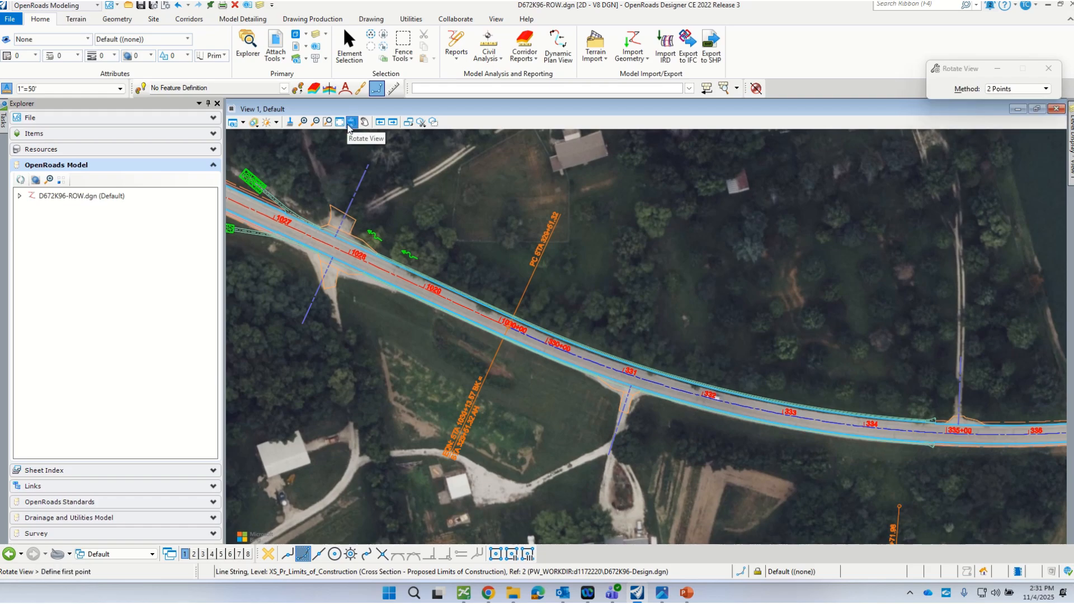
{"action": "left_click", "coordinate": [1001, 88]}
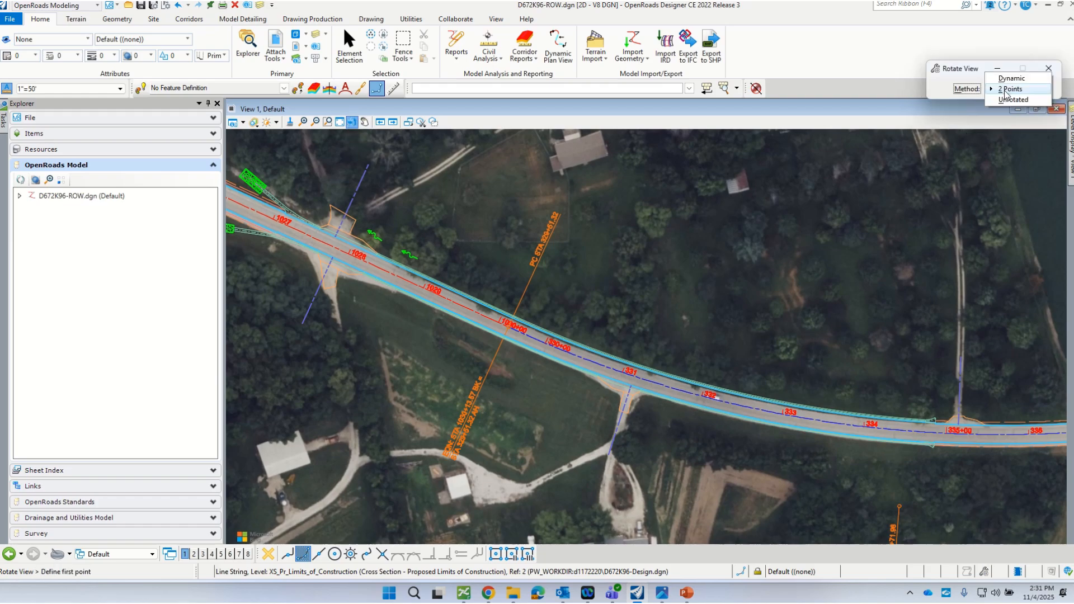
{"action": "left_click", "coordinate": [1007, 104]}
{"action": "scroll", "coordinate": [543, 361], "scroll_direction": "down", "scroll_amount": 5}
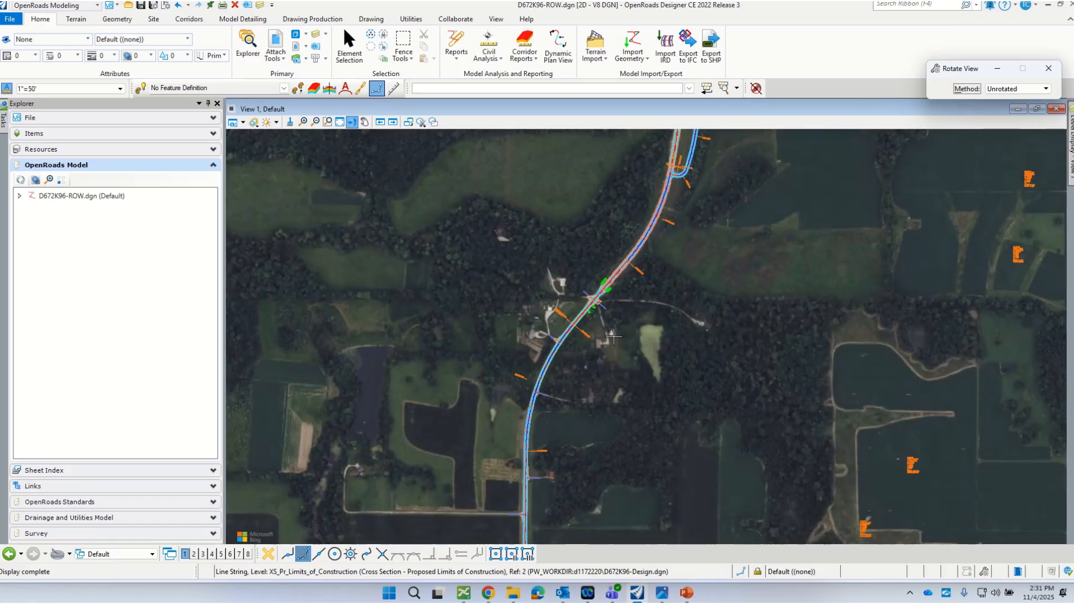
{"action": "scroll", "coordinate": [696, 320], "scroll_direction": "up", "scroll_amount": 1}
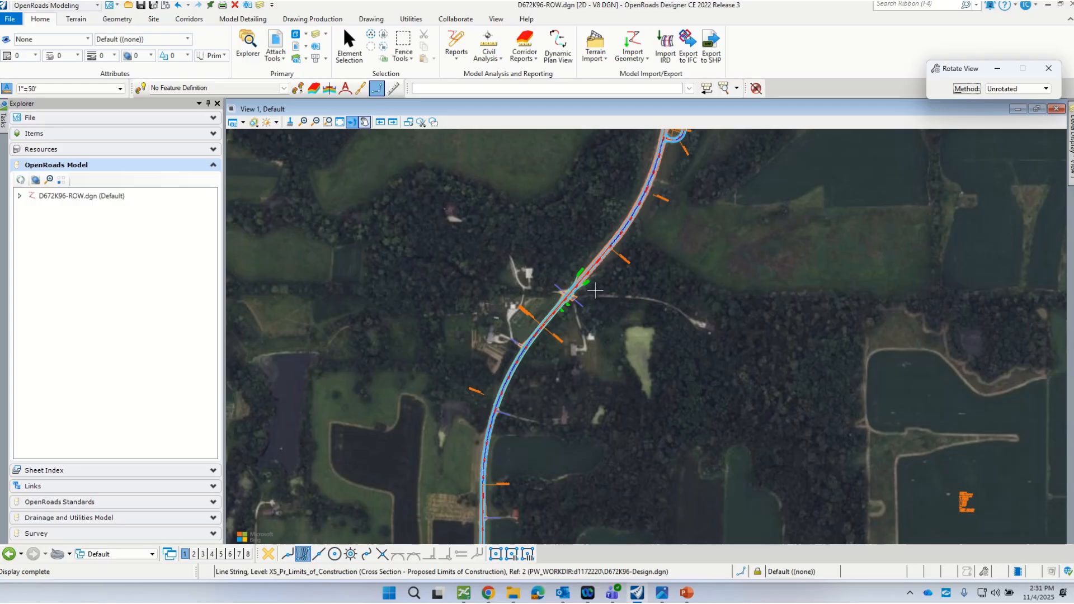
{"action": "scroll", "coordinate": [572, 304], "scroll_direction": "up", "scroll_amount": 1}
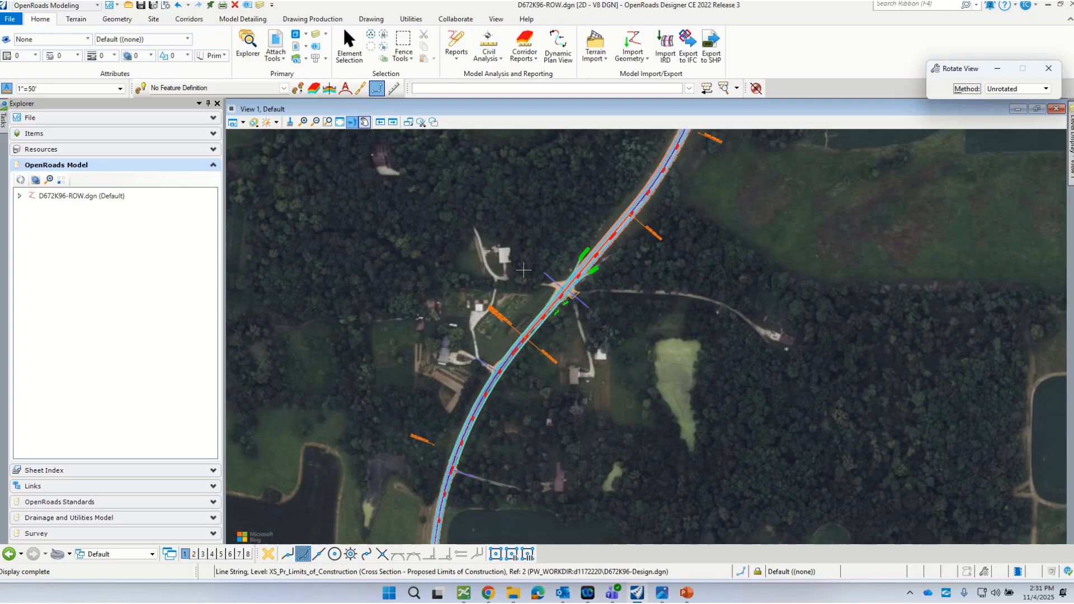
Step: Turn on the display of the D672K96-Parcels.dgn reference
{"action": "left_click", "coordinate": [279, 45]}
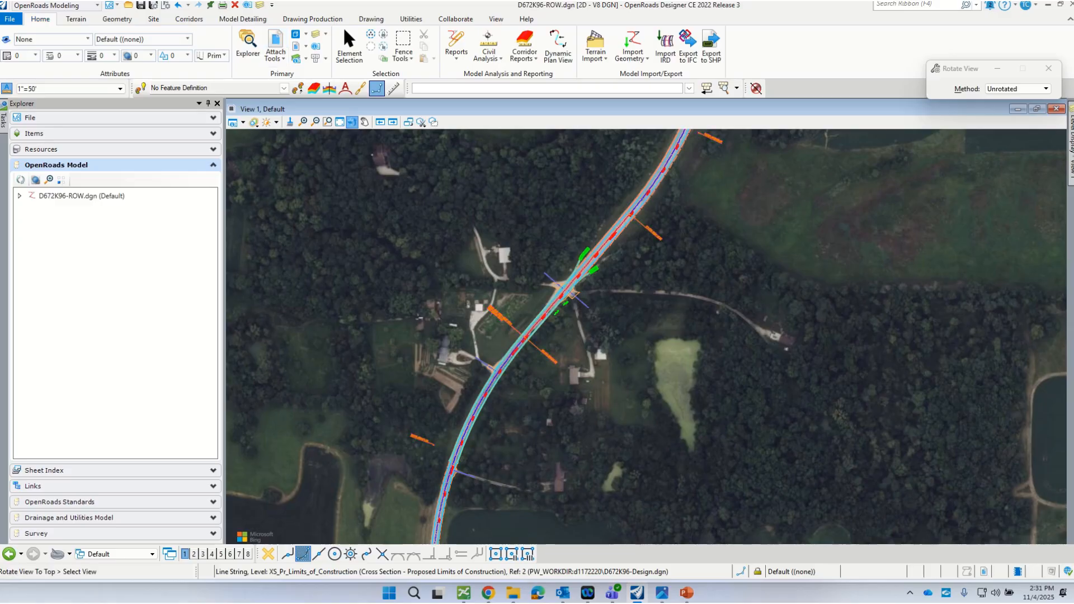
{"action": "left_click_drag", "start_coordinate": [1073, 106], "coordinate": [883, 158]}
{"action": "left_click", "coordinate": [806, 416]}
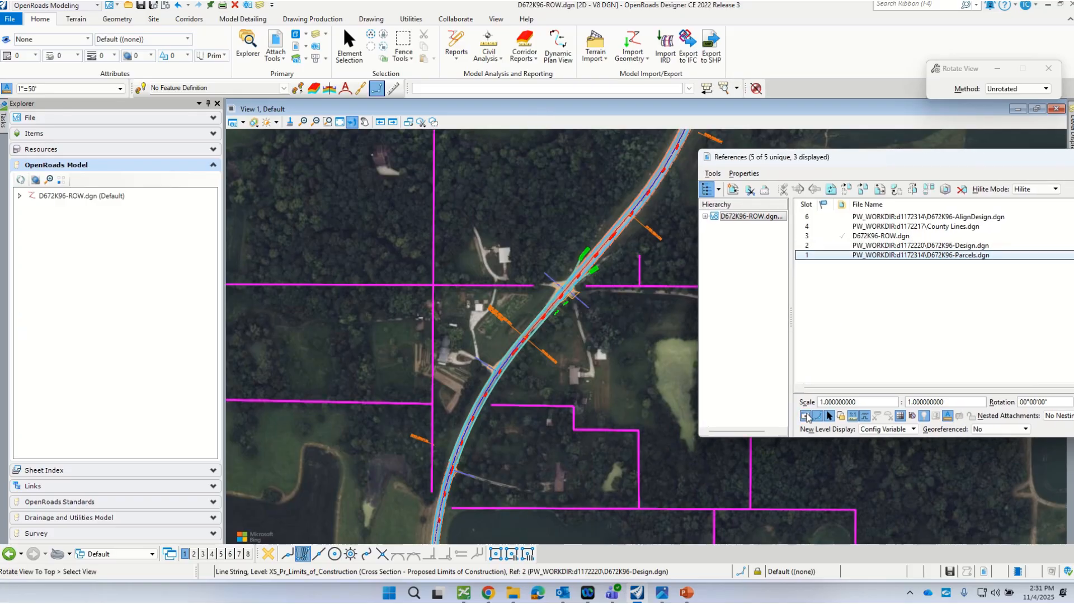
{"action": "left_click_drag", "start_coordinate": [800, 158], "coordinate": [1073, 184]}
Step: Examine the parcel boundaries on both sides of the roadway against the aerial imagery
{"action": "scroll", "coordinate": [502, 244], "scroll_direction": "down", "scroll_amount": 2}
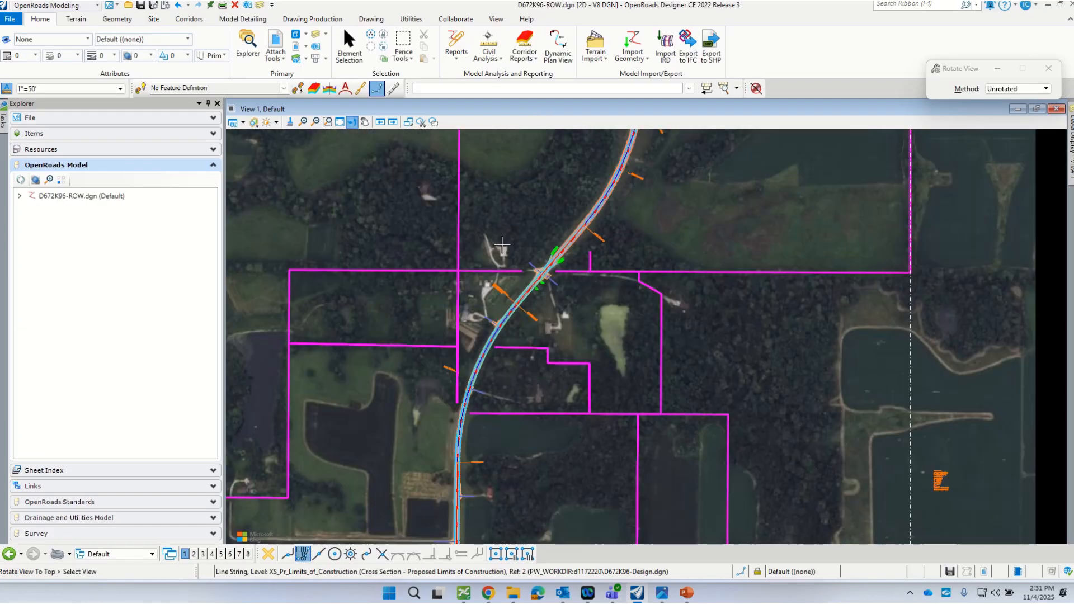
{"action": "scroll", "coordinate": [460, 423], "scroll_direction": "up", "scroll_amount": 2}
{"action": "scroll", "coordinate": [534, 357], "scroll_direction": "down", "scroll_amount": 2}
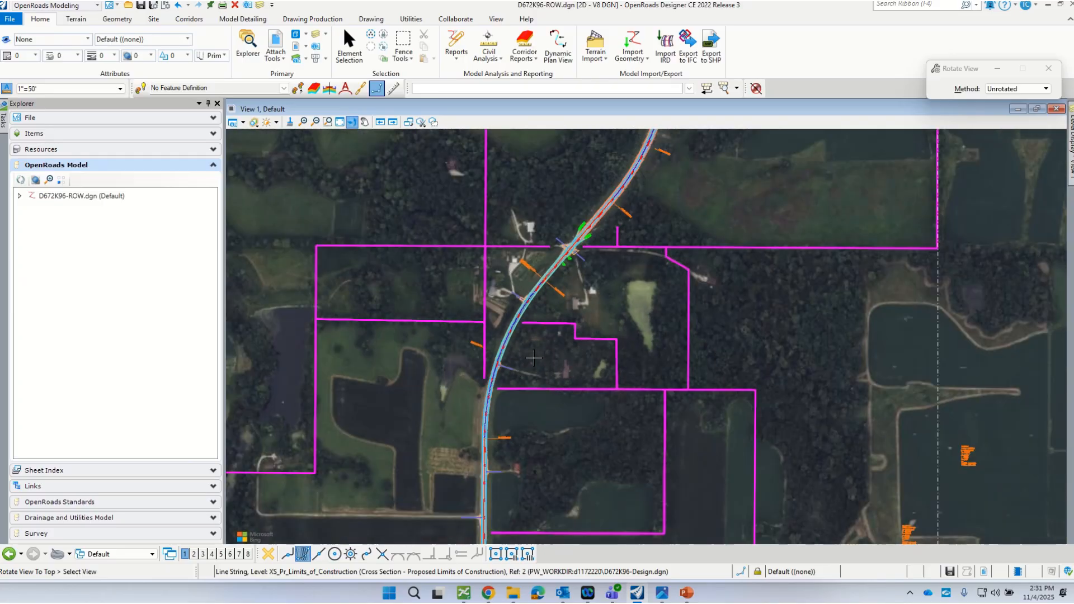
{"action": "scroll", "coordinate": [534, 358], "scroll_direction": "down", "scroll_amount": 2}
{"action": "scroll", "coordinate": [531, 356], "scroll_direction": "up", "scroll_amount": 2}
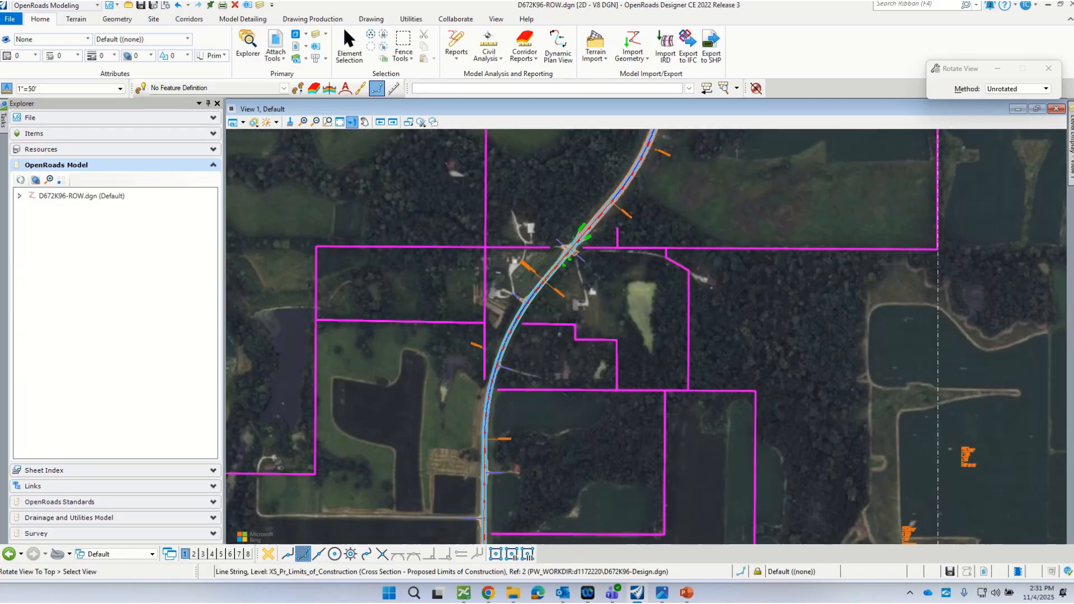
{"action": "scroll", "coordinate": [500, 401], "scroll_direction": "up", "scroll_amount": 2}
{"action": "scroll", "coordinate": [501, 368], "scroll_direction": "down", "scroll_amount": 3}
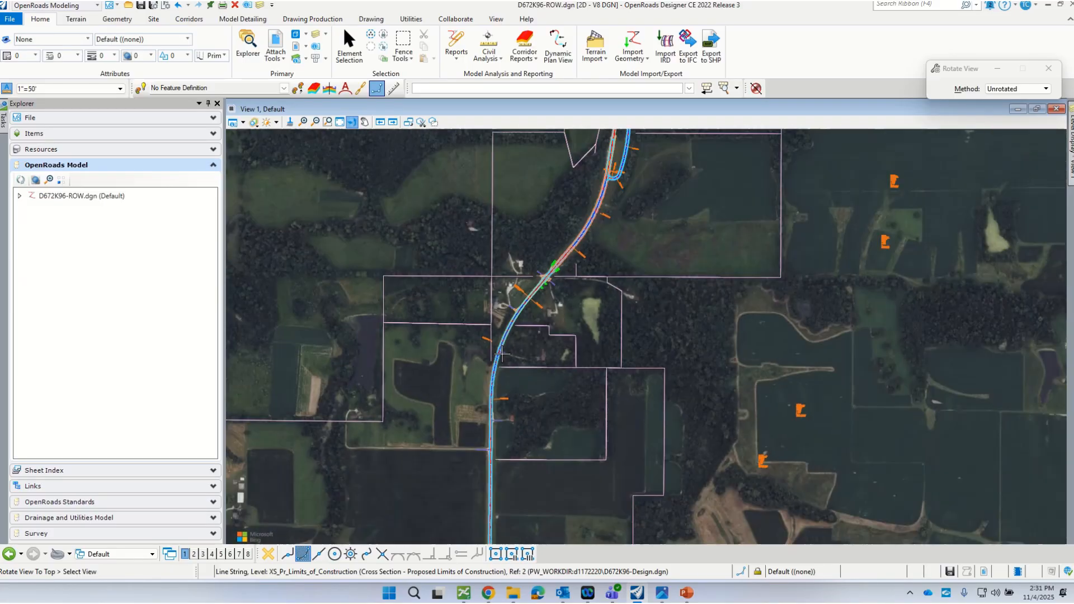
{"action": "scroll", "coordinate": [503, 363], "scroll_direction": "up", "scroll_amount": 1}
{"action": "scroll", "coordinate": [503, 362], "scroll_direction": "up", "scroll_amount": 1}
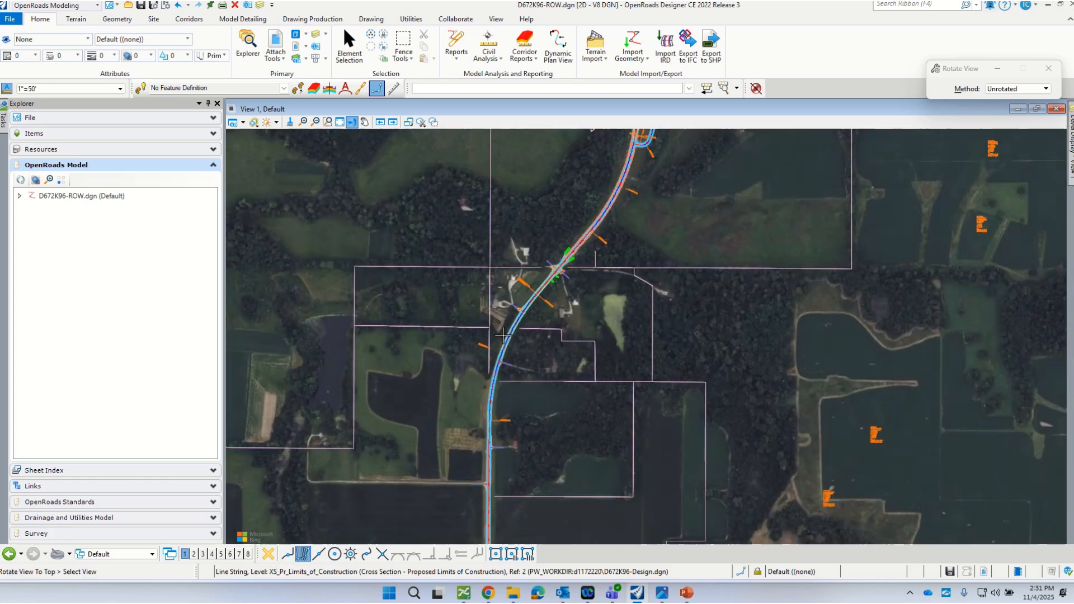
{"action": "scroll", "coordinate": [551, 302], "scroll_direction": "up", "scroll_amount": 1}
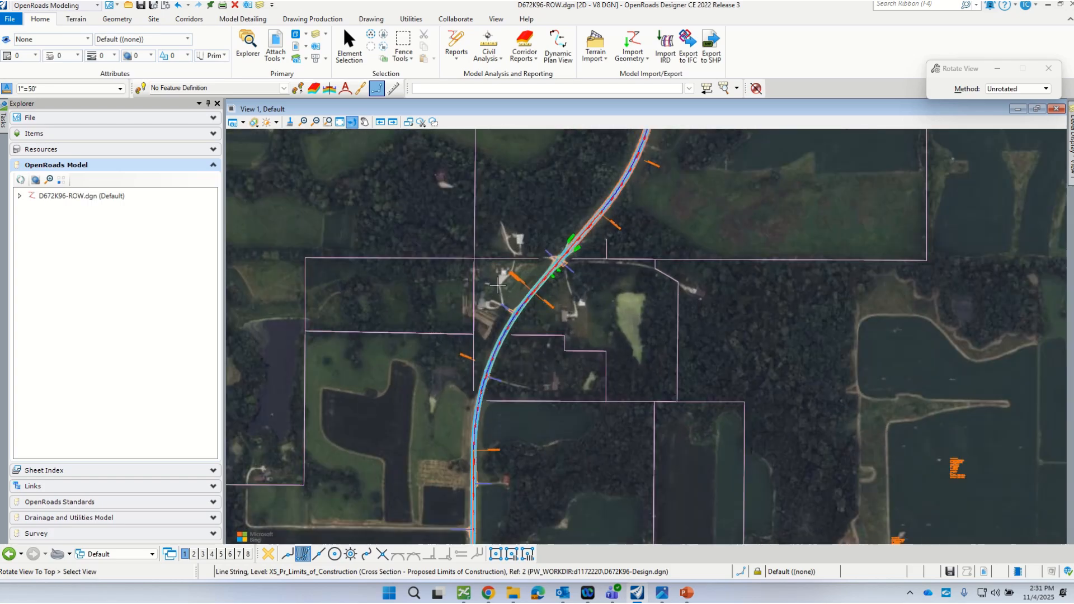
{"action": "scroll", "coordinate": [486, 359], "scroll_direction": "down", "scroll_amount": 2}
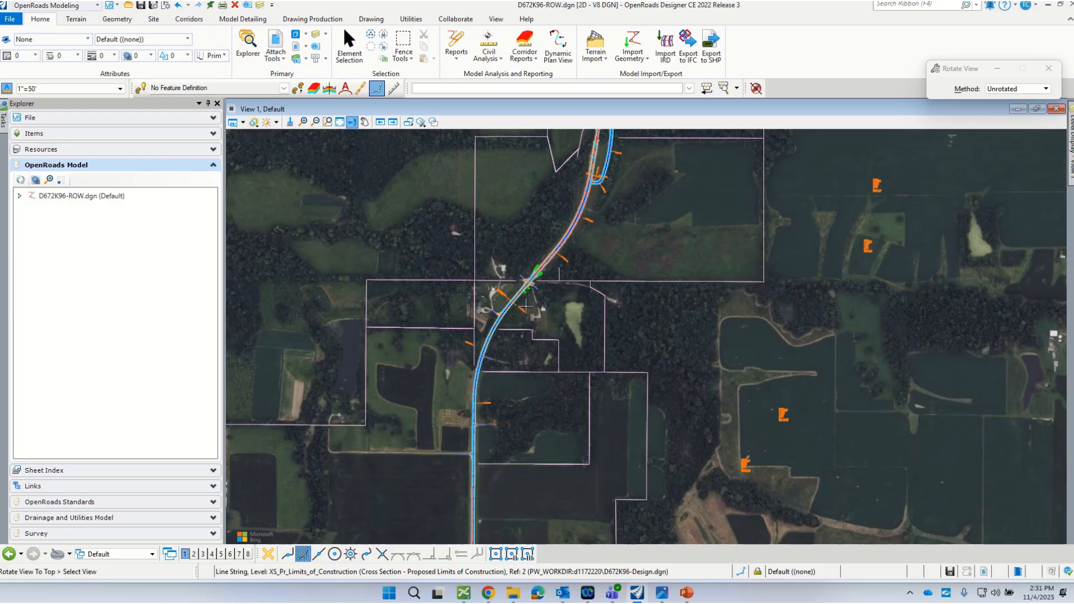
Step: Save the design file and set the view's background map type to None
{"action": "key", "text": "ctrl+s"}
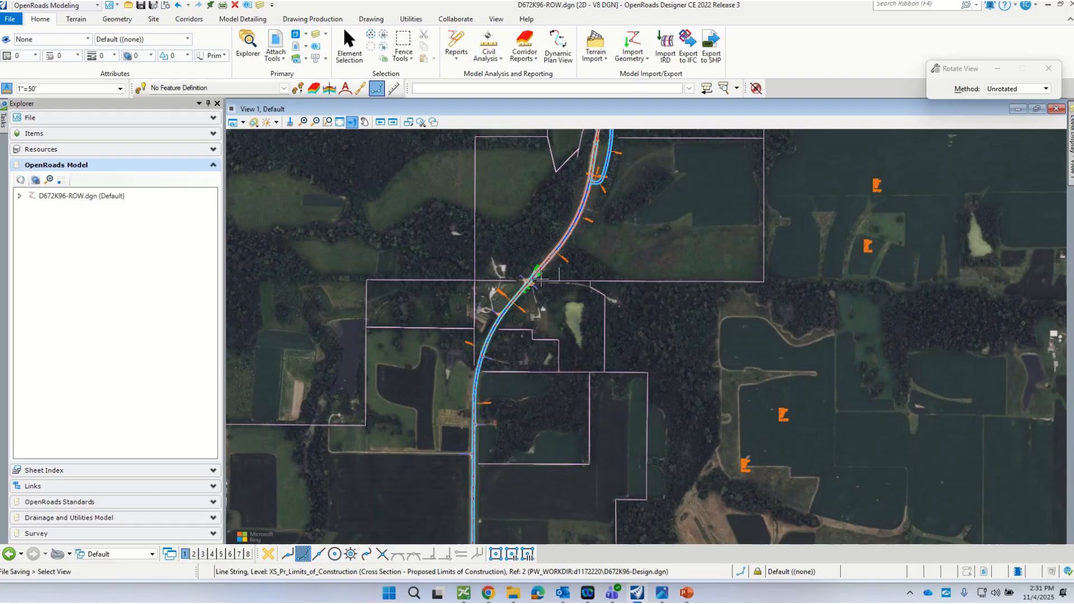
{"action": "left_click", "coordinate": [561, 328]}
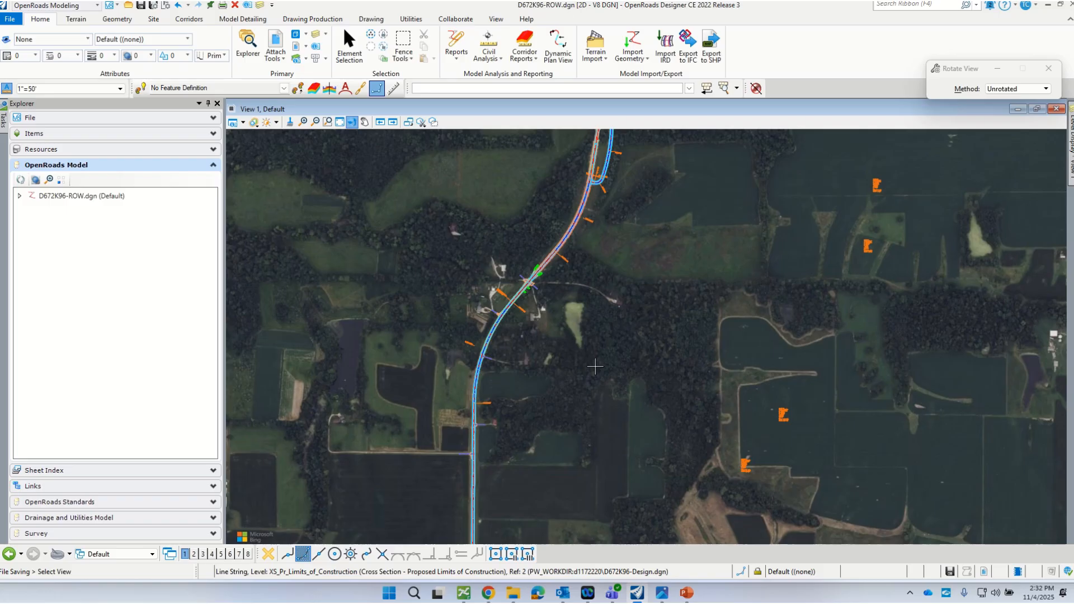
{"action": "left_click", "coordinate": [242, 125]}
{"action": "left_click", "coordinate": [330, 437]}
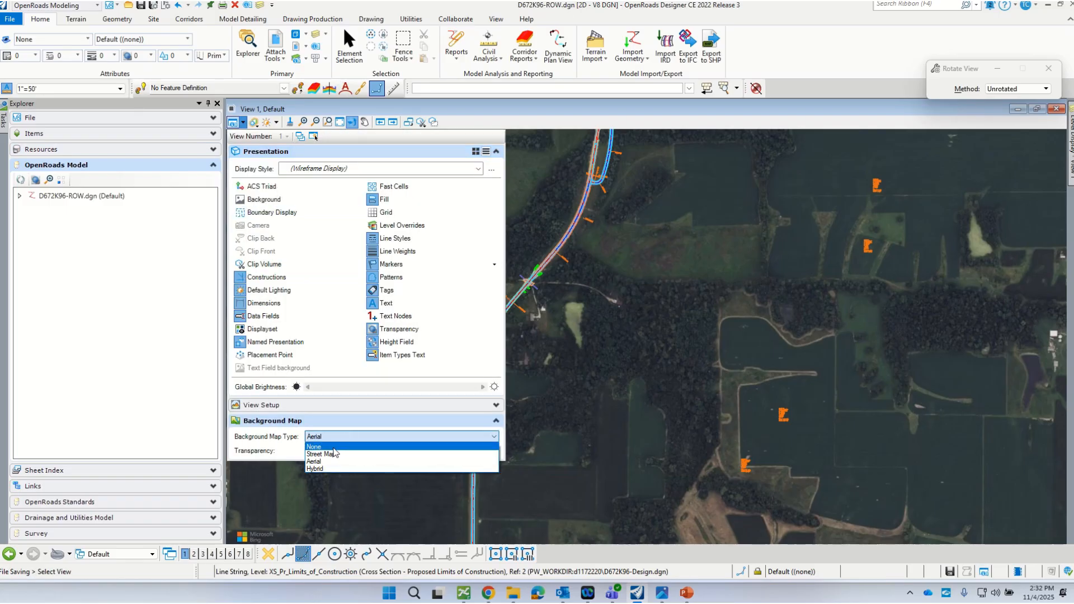
{"action": "left_click", "coordinate": [334, 448]}
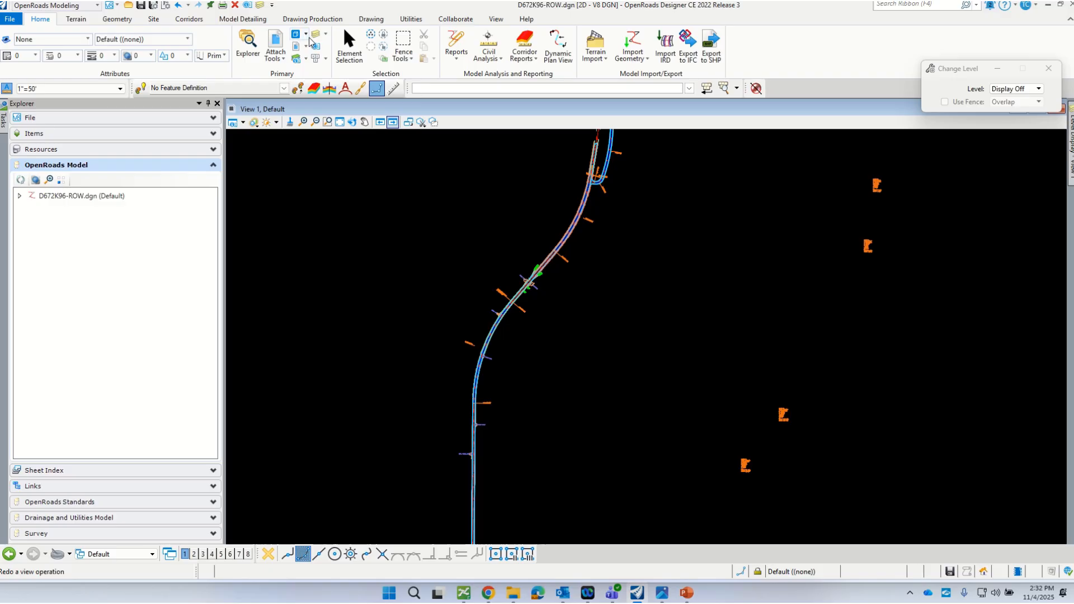
Step: Turn off the display of the D672K96-Design.dgn reference through the level display
{"action": "left_click", "coordinate": [312, 41]}
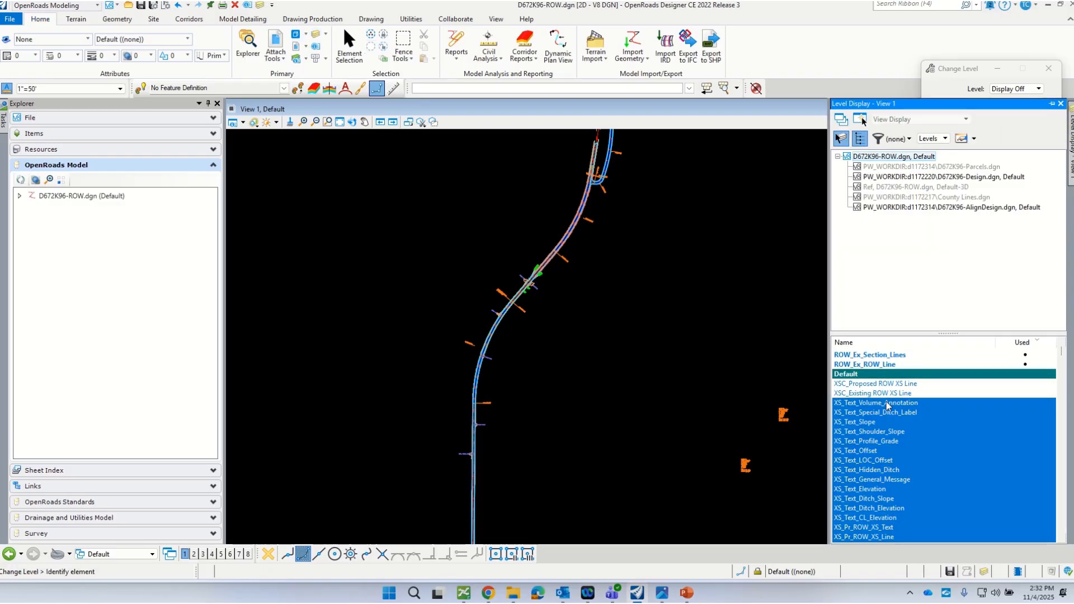
{"action": "left_click", "coordinate": [932, 177]}
{"action": "right_click", "coordinate": [934, 177]}
{"action": "left_click", "coordinate": [967, 235]}
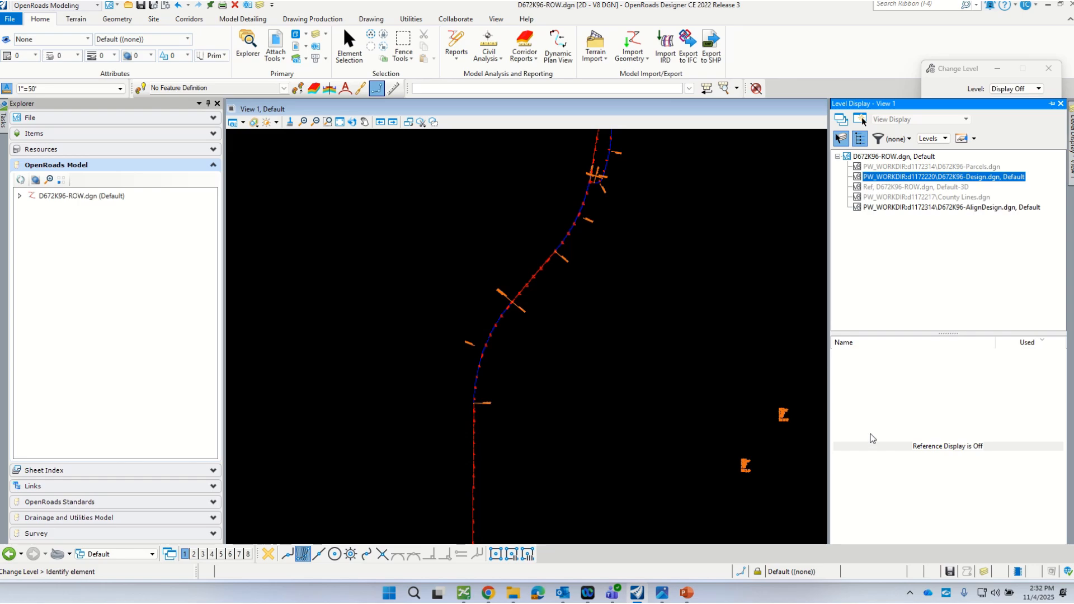
Step: Turn on all levels of D672K96-ROW.dgn, and turn off the level of the magenta line along the alignment
{"action": "left_click", "coordinate": [909, 159]}
{"action": "right_click", "coordinate": [906, 393]}
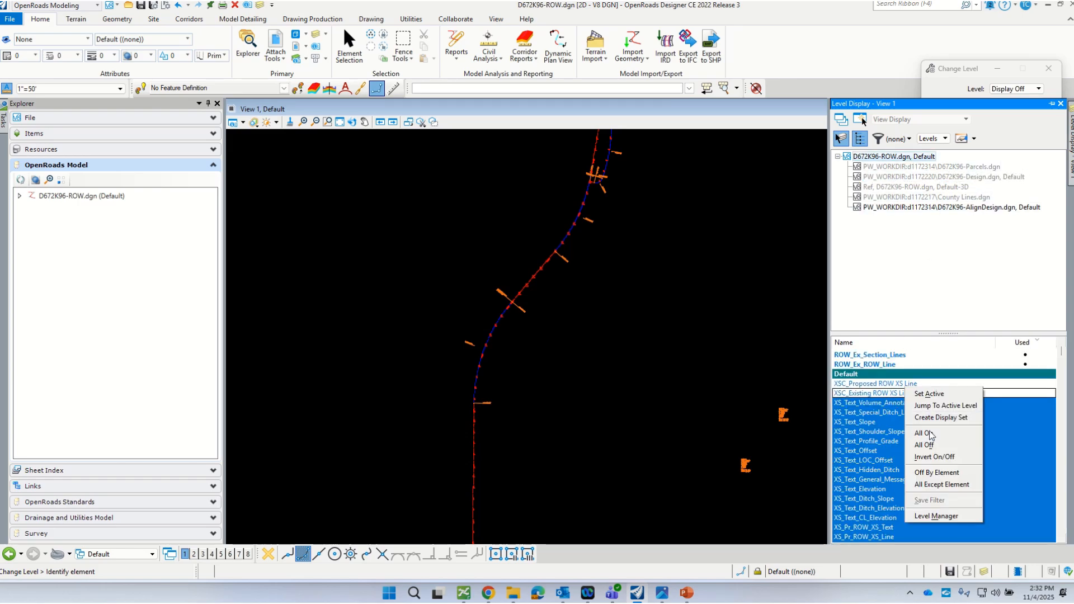
{"action": "left_click", "coordinate": [931, 434]}
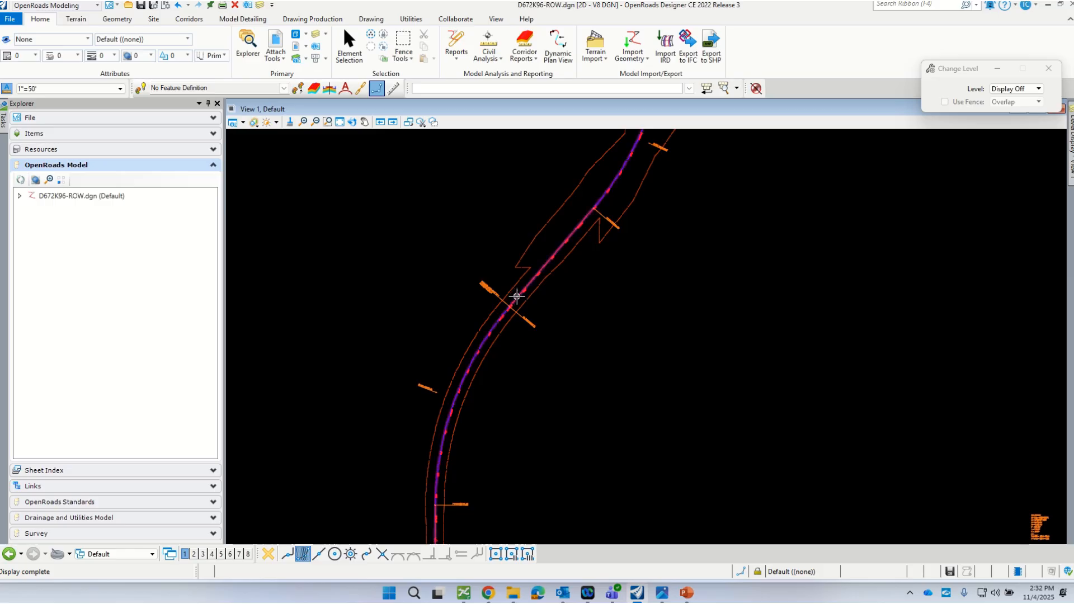
{"action": "left_click", "coordinate": [514, 296]}
{"action": "scroll", "coordinate": [488, 332], "scroll_direction": "up", "scroll_amount": 2}
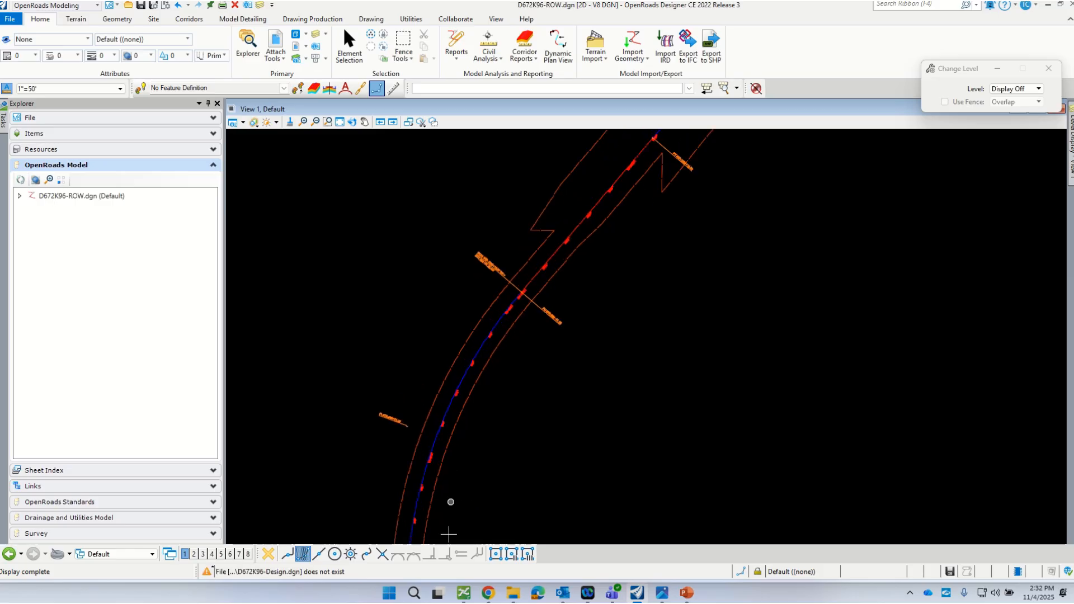
Step: Switch to ProjectWise Explorer and examine the CADData folders of Video_D672K96 around LandAcq
{"action": "left_click", "coordinate": [464, 593]}
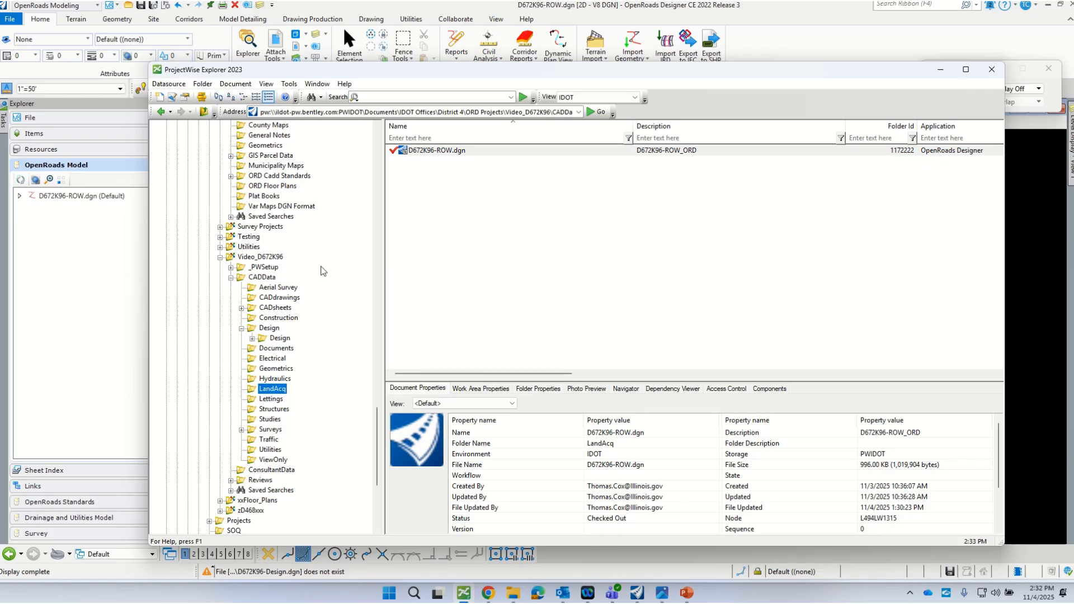
{"action": "scroll", "coordinate": [319, 272], "scroll_direction": "down", "scroll_amount": 1}
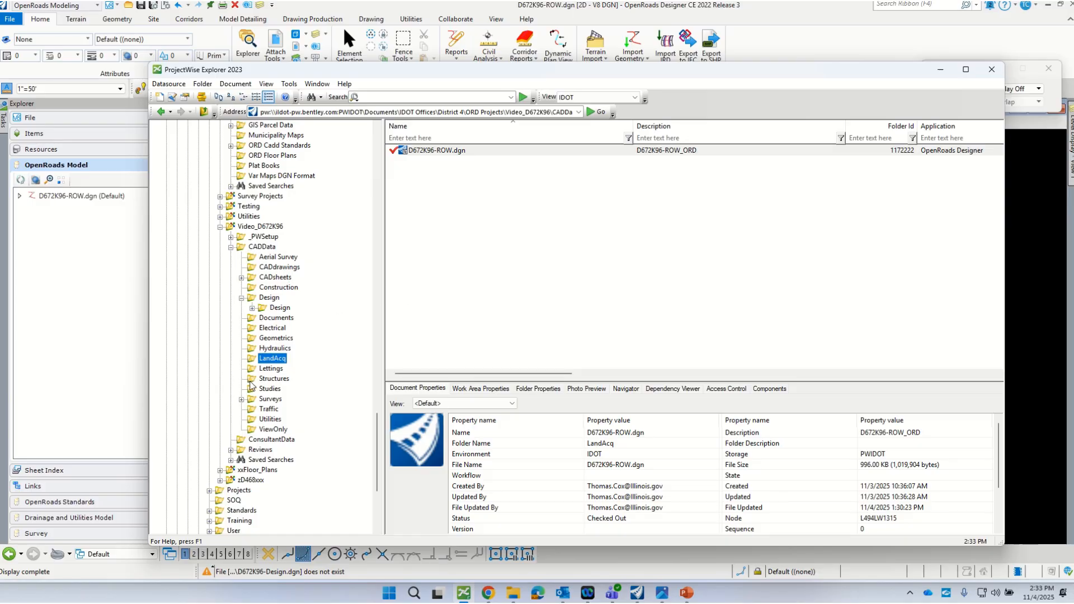
{"action": "scroll", "coordinate": [263, 380], "scroll_direction": "down", "scroll_amount": 2}
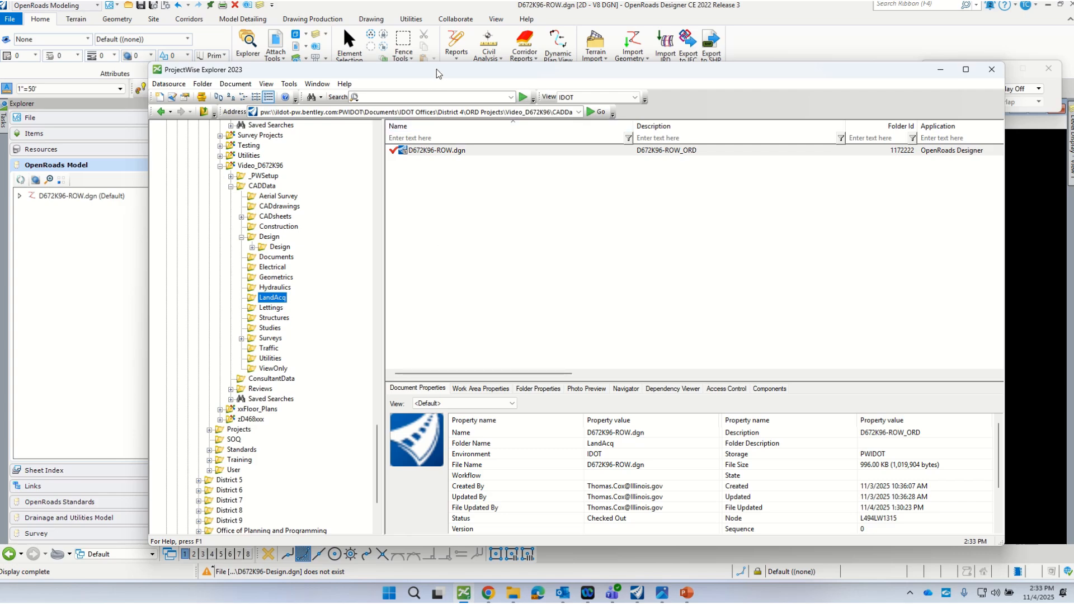
{"action": "left_click_drag", "start_coordinate": [437, 69], "coordinate": [447, 106]}
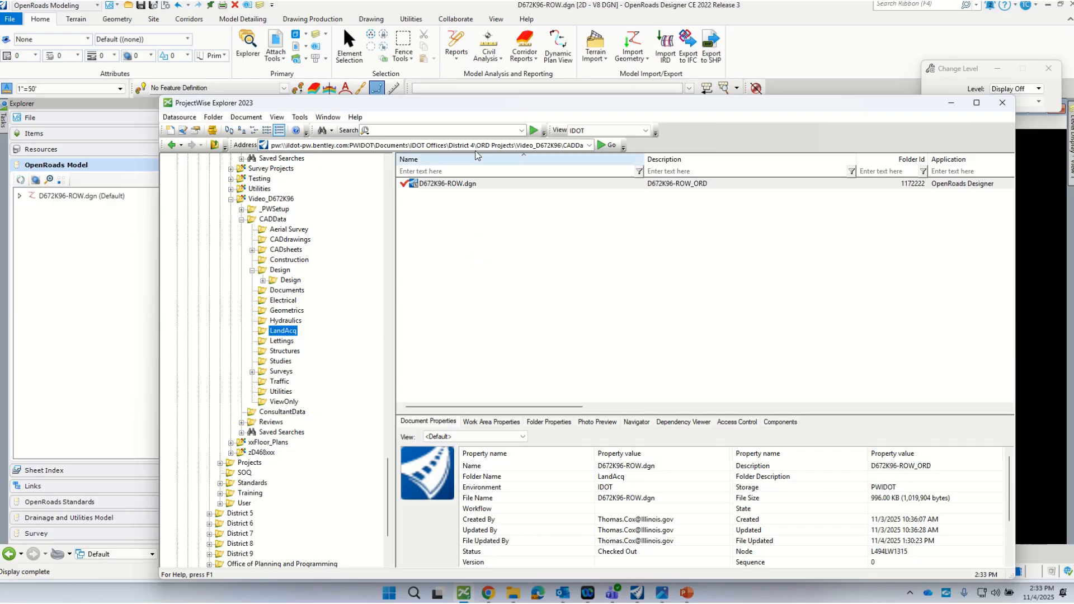
Step: Return to OpenRoads Designer and examine the right-of-way lines and alignment annotation around the northern road intersection with Element Selection active
{"action": "left_click_drag", "start_coordinate": [484, 109], "coordinate": [1073, 89]}
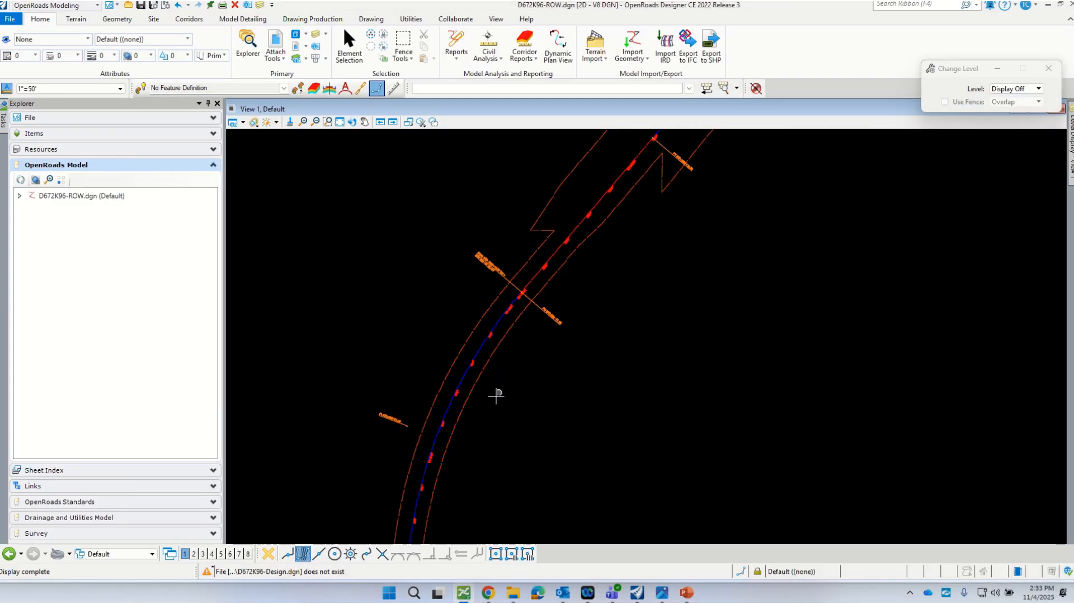
{"action": "scroll", "coordinate": [487, 417], "scroll_direction": "down", "scroll_amount": 2}
{"action": "scroll", "coordinate": [480, 434], "scroll_direction": "down", "scroll_amount": 2}
{"action": "scroll", "coordinate": [580, 369], "scroll_direction": "down", "scroll_amount": 2}
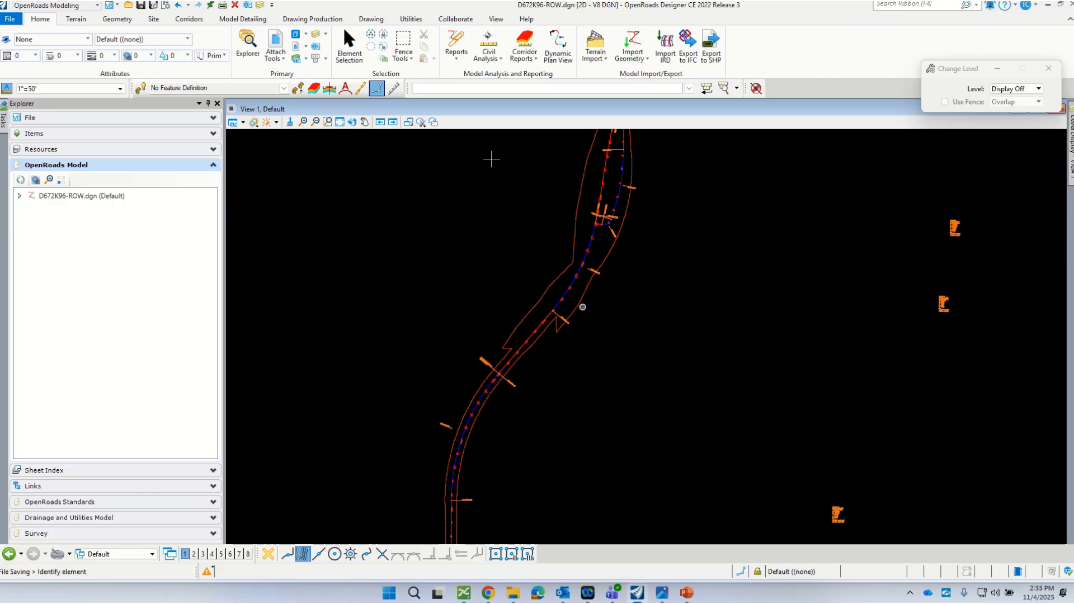
{"action": "left_click", "coordinate": [351, 50]}
{"action": "scroll", "coordinate": [575, 434], "scroll_direction": "down", "scroll_amount": 2}
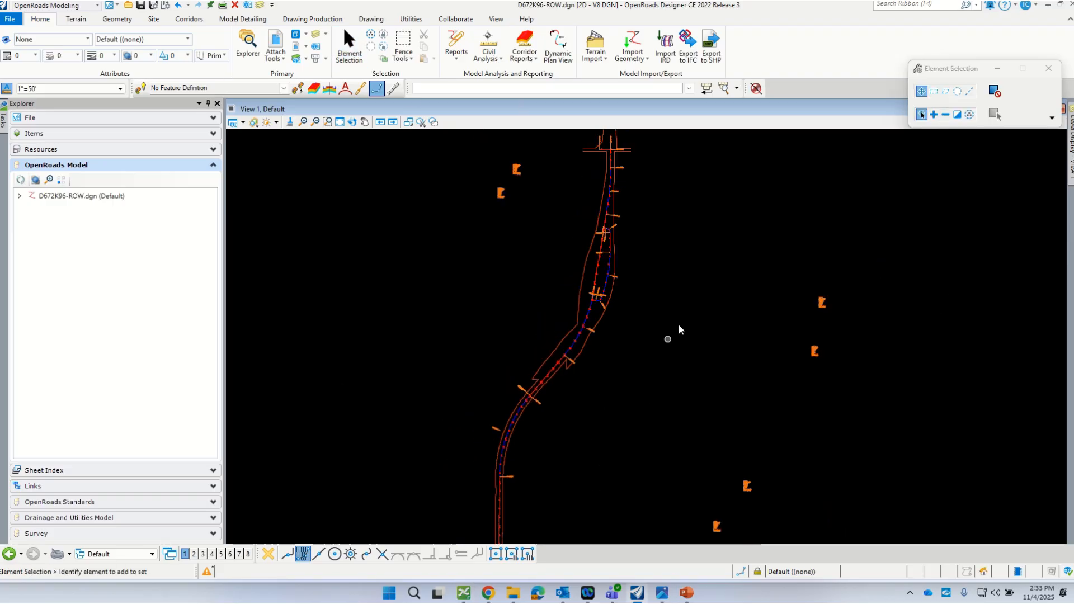
{"action": "scroll", "coordinate": [656, 285], "scroll_direction": "up", "scroll_amount": 1}
{"action": "scroll", "coordinate": [628, 155], "scroll_direction": "up", "scroll_amount": 1}
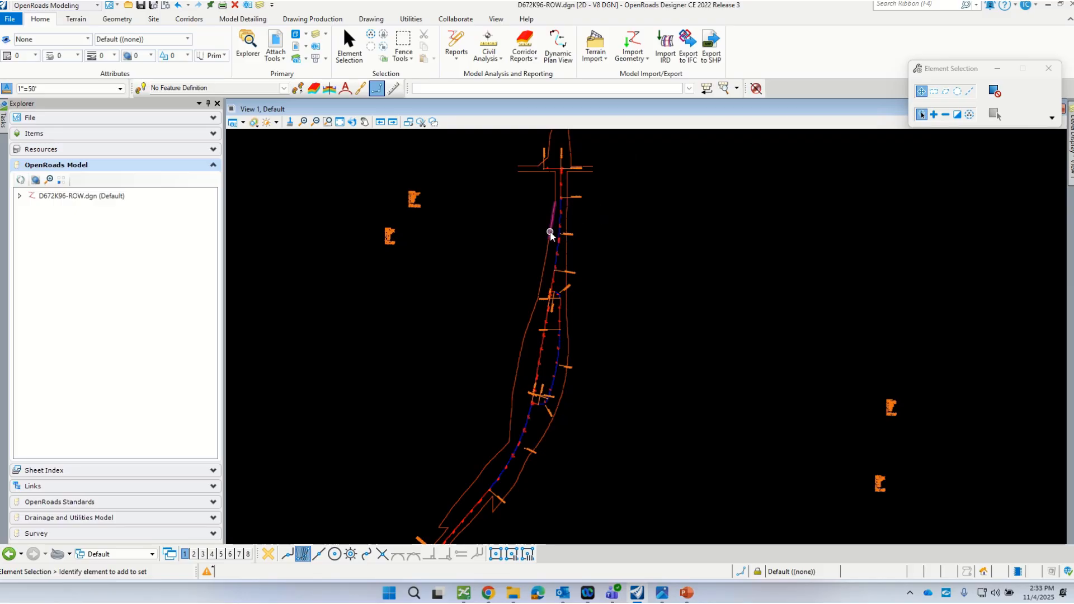
{"action": "scroll", "coordinate": [593, 173], "scroll_direction": "up", "scroll_amount": 1}
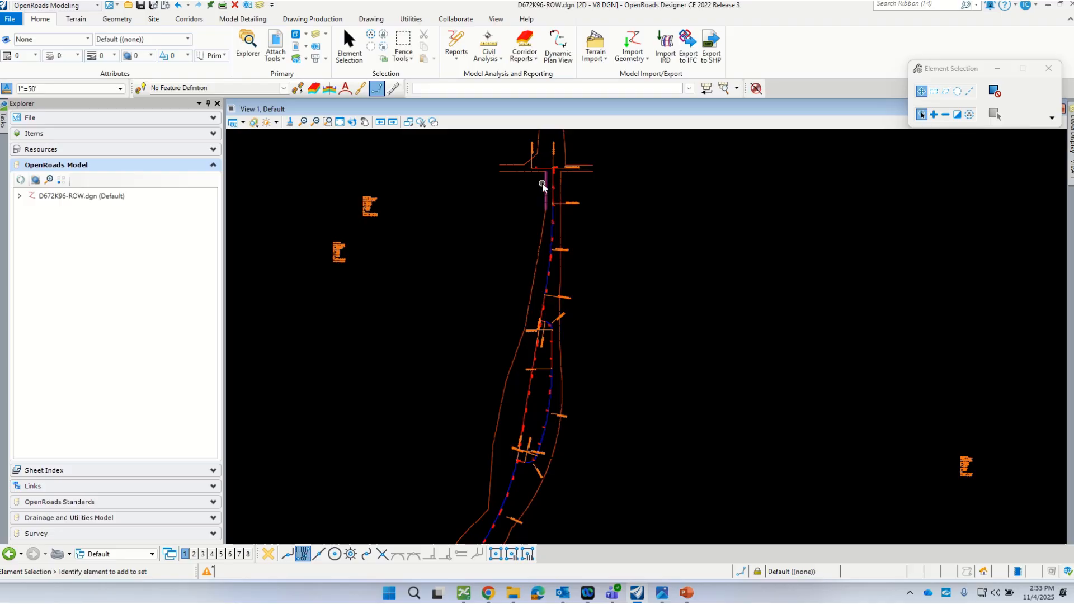
{"action": "scroll", "coordinate": [542, 183], "scroll_direction": "up", "scroll_amount": 2}
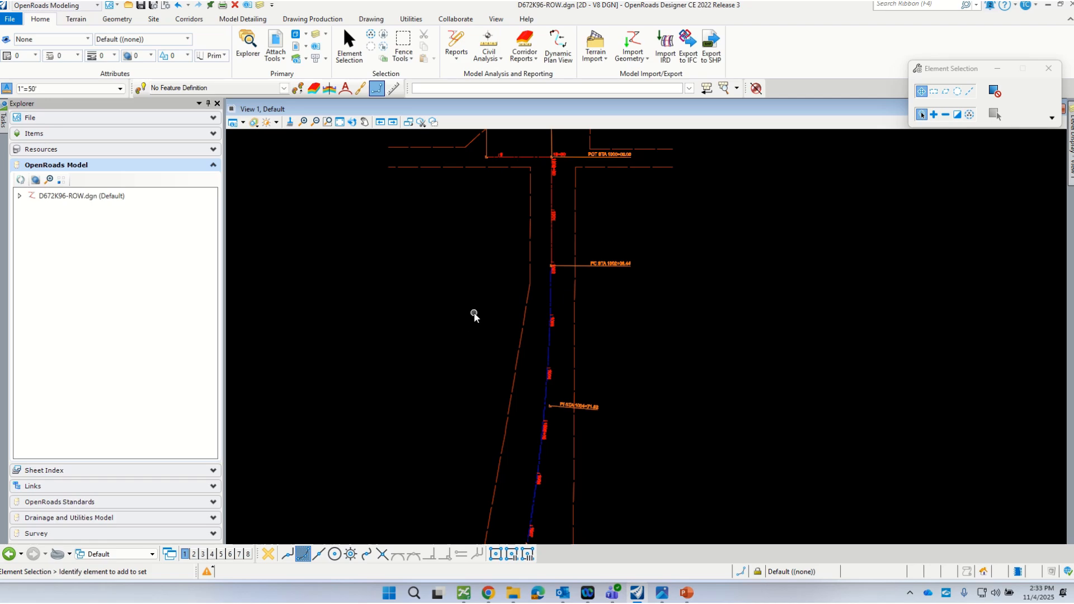
{"action": "scroll", "coordinate": [474, 314], "scroll_direction": "down", "scroll_amount": 1}
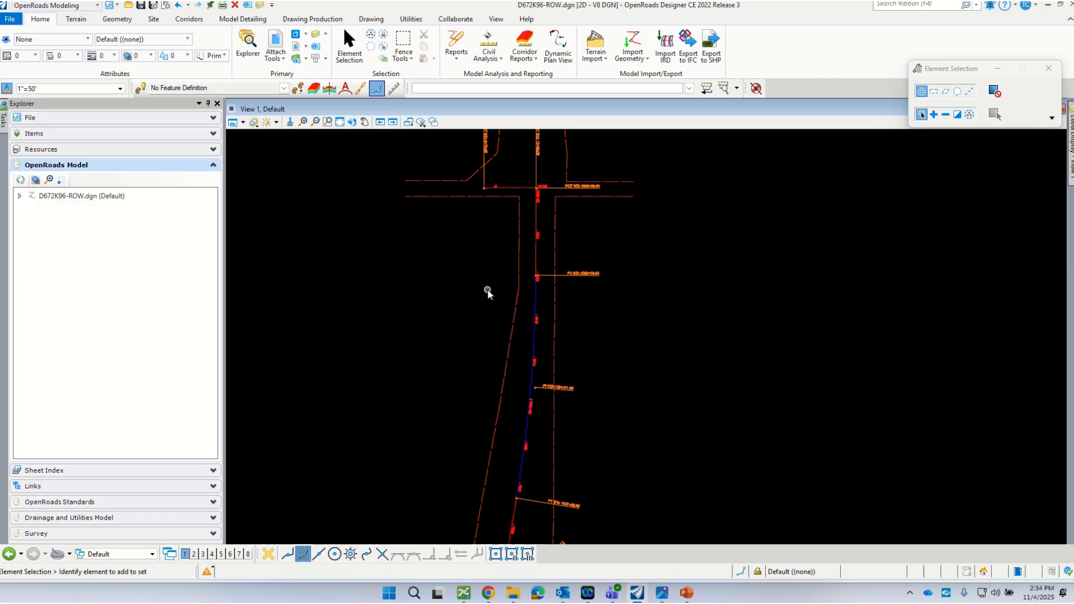
{"action": "scroll", "coordinate": [523, 329], "scroll_direction": "down", "scroll_amount": 2}
{"action": "scroll", "coordinate": [532, 207], "scroll_direction": "up", "scroll_amount": 2}
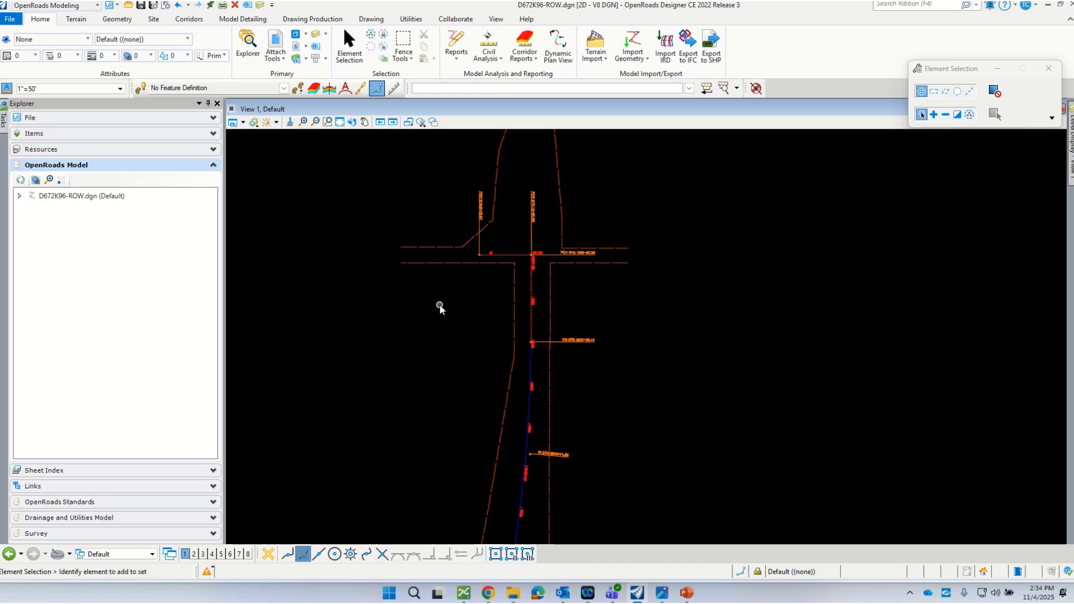
{"action": "scroll", "coordinate": [489, 303], "scroll_direction": "down", "scroll_amount": 2}
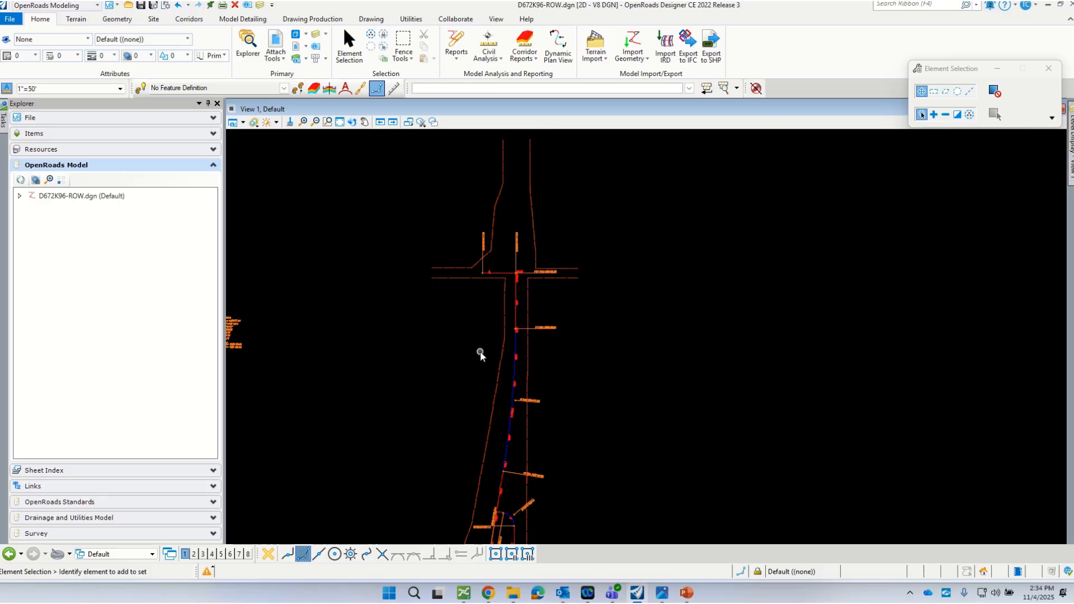
Step: Select and delete the alignments with their stationing and annotation, leaving only the right-of-way lines in the drawing
{"action": "left_click", "coordinate": [995, 113]}
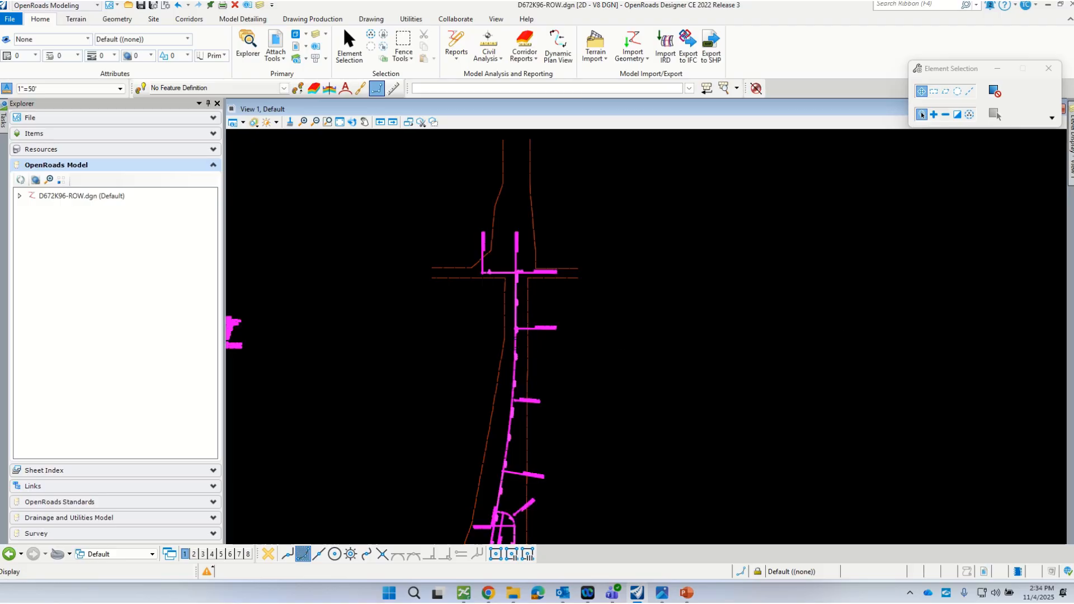
{"action": "key", "text": "Delete"}
{"action": "scroll", "coordinate": [543, 291], "scroll_direction": "down", "scroll_amount": 5}
{"action": "scroll", "coordinate": [537, 296], "scroll_direction": "up", "scroll_amount": 3}
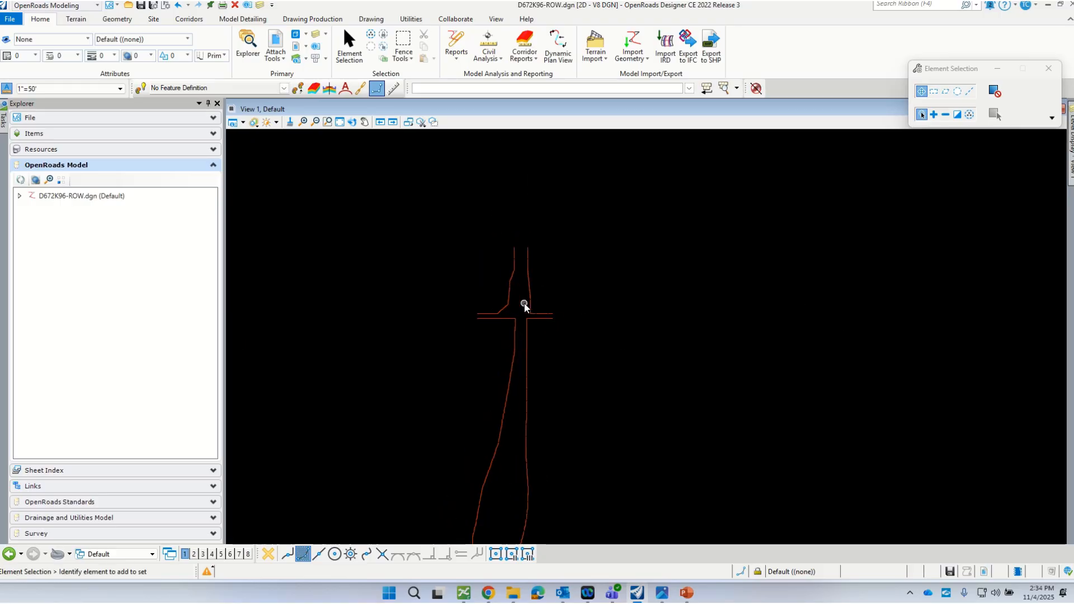
Step: Set the view's background map type to Aerial and check the right-of-way lines against the imagery at the road intersection
{"action": "left_click", "coordinate": [243, 123]}
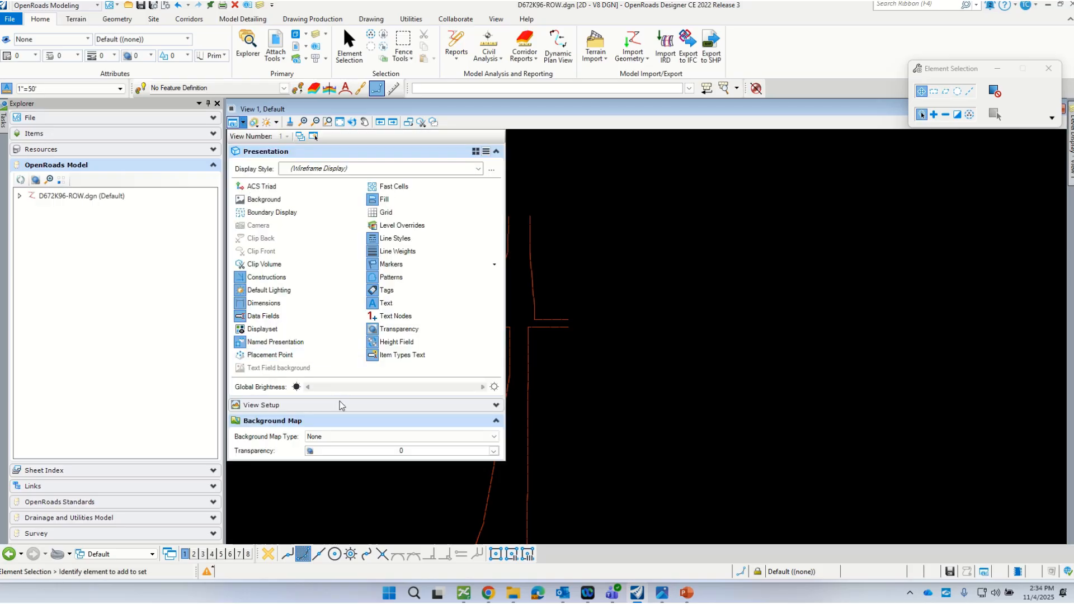
{"action": "left_click", "coordinate": [314, 437]}
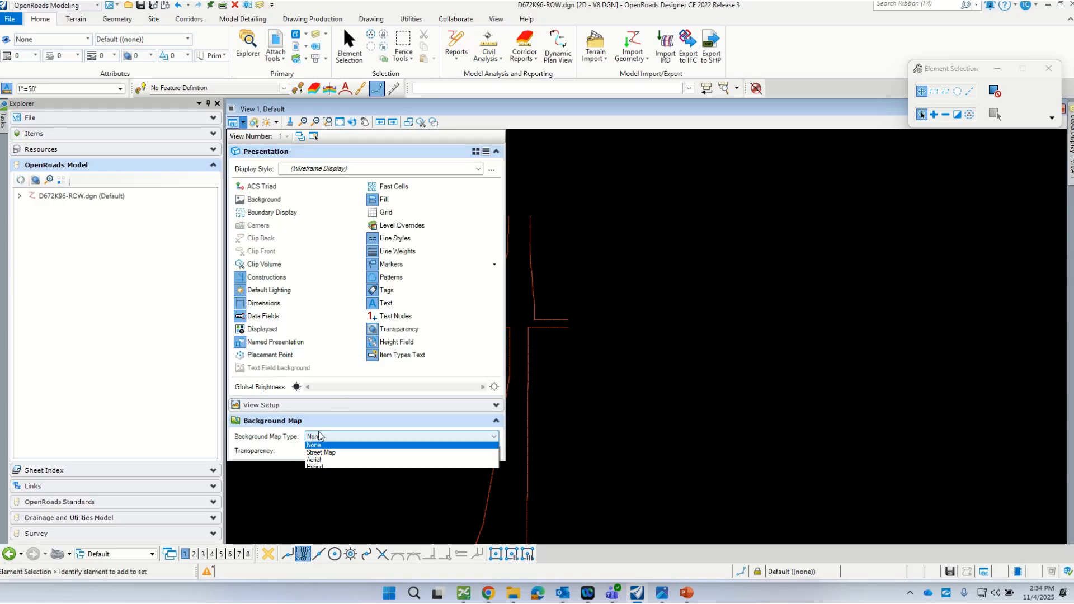
{"action": "left_click", "coordinate": [327, 462]}
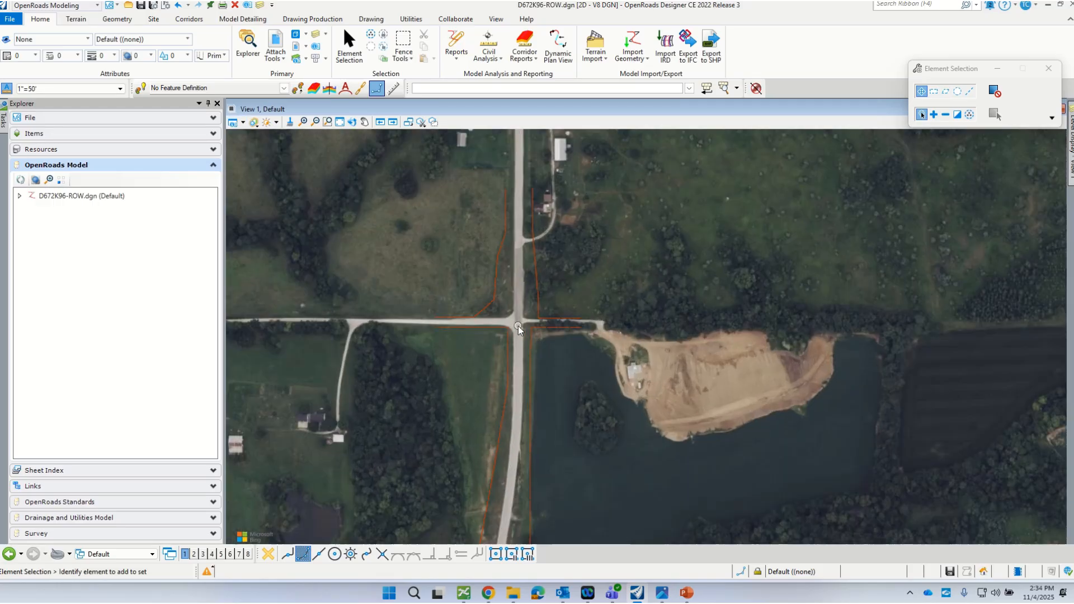
{"action": "middle_click_drag", "start_coordinate": [572, 326], "coordinate": [627, 328]}
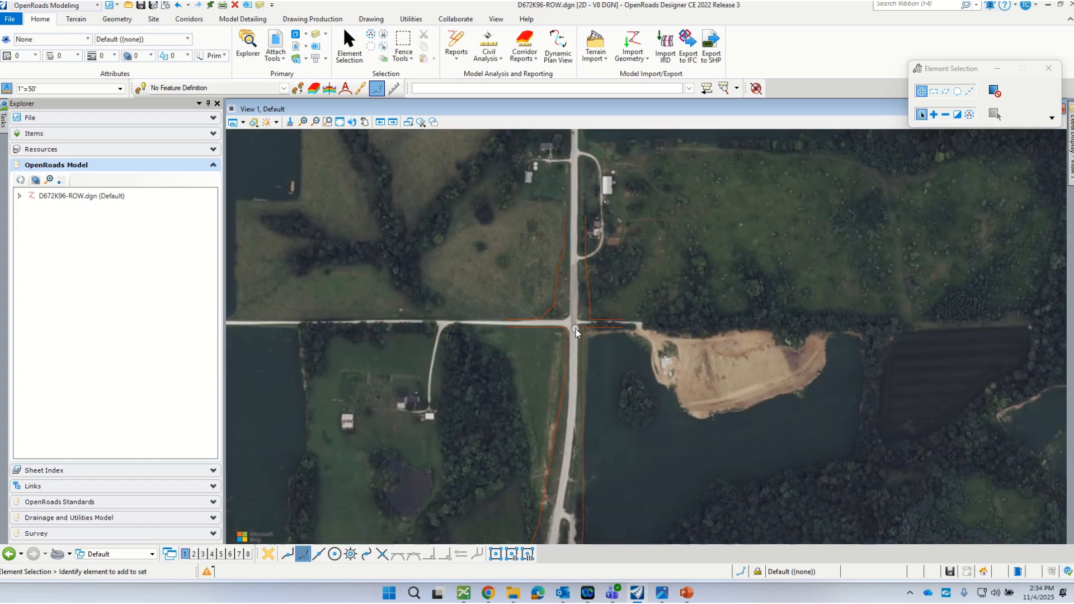
{"action": "scroll", "coordinate": [569, 326], "scroll_direction": "down", "scroll_amount": 1}
{"action": "scroll", "coordinate": [600, 323], "scroll_direction": "up", "scroll_amount": 1}
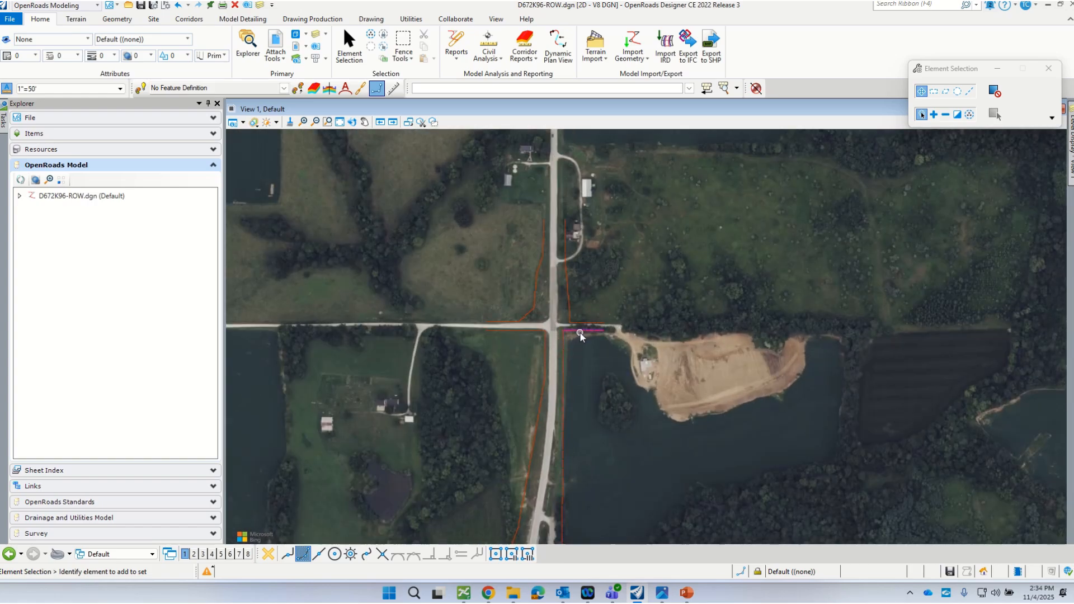
{"action": "scroll", "coordinate": [580, 333], "scroll_direction": "up", "scroll_amount": 4}
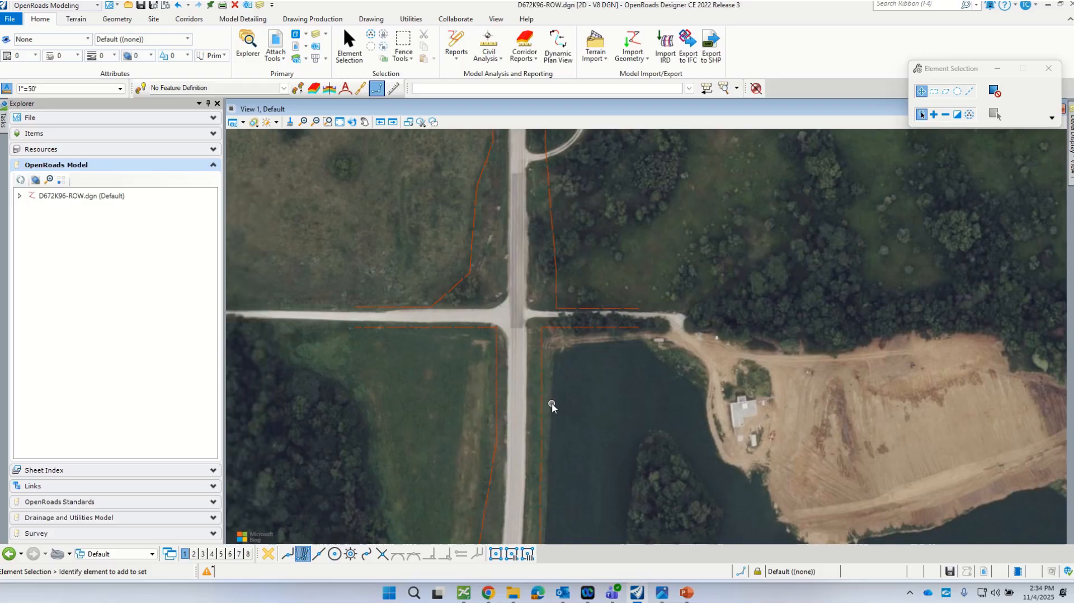
Step: Save the design file and review the right-of-way lines on both sides of the road around the intersection
{"action": "key", "text": "ctrl+s"}
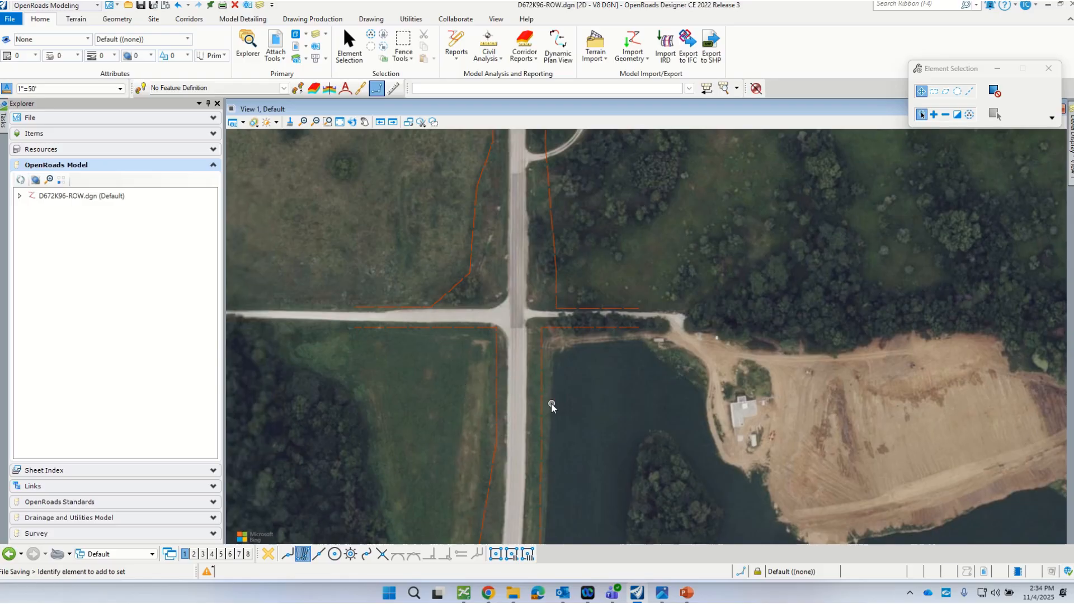
{"action": "scroll", "coordinate": [457, 384], "scroll_direction": "down", "scroll_amount": 2}
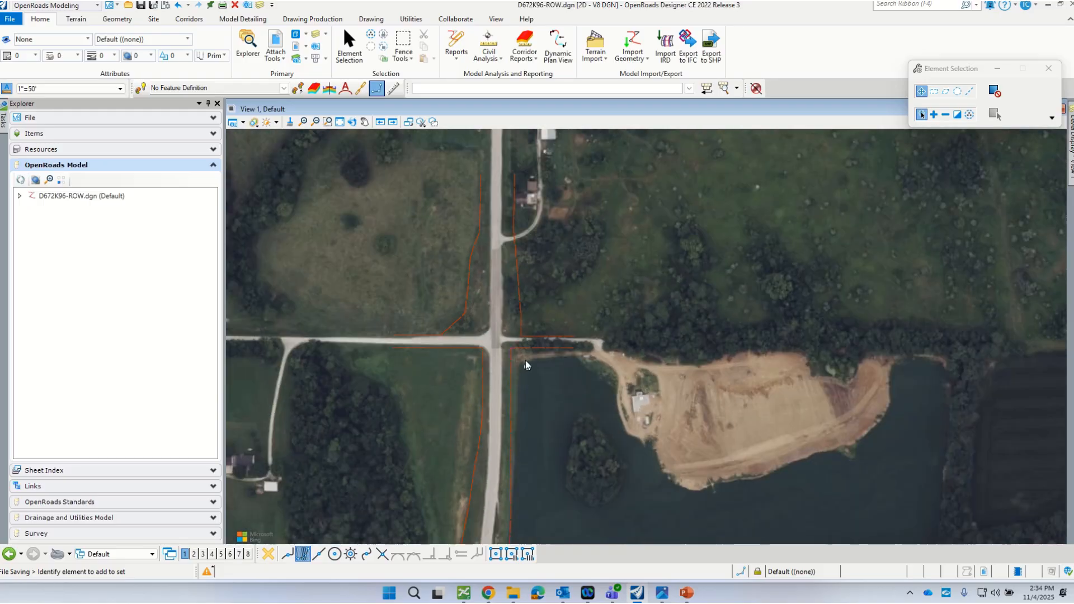
{"action": "scroll", "coordinate": [510, 339], "scroll_direction": "up", "scroll_amount": 1}
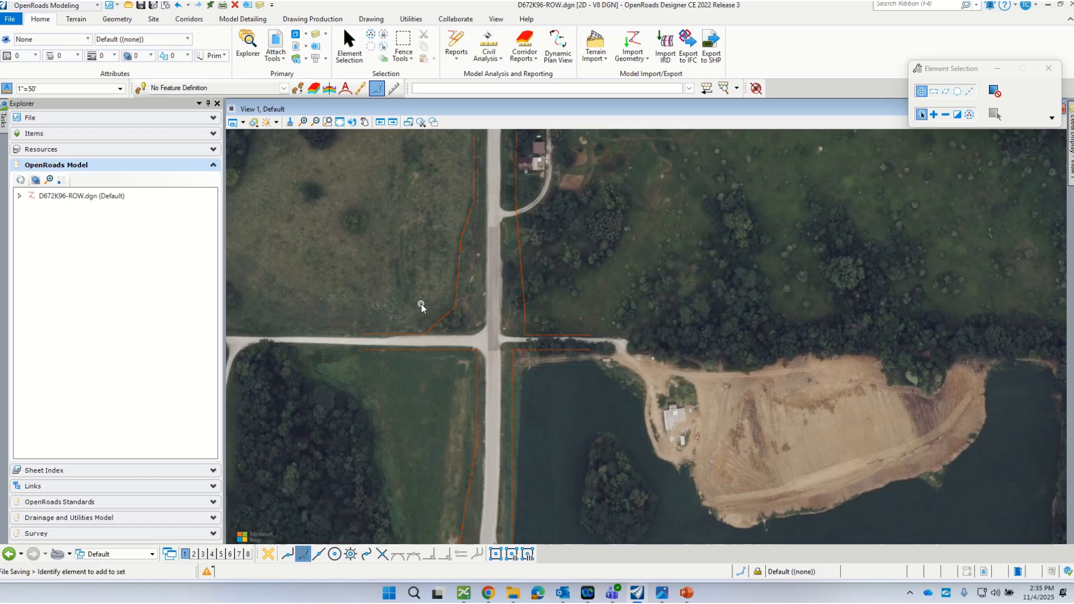
{"action": "scroll", "coordinate": [551, 375], "scroll_direction": "down", "scroll_amount": 3}
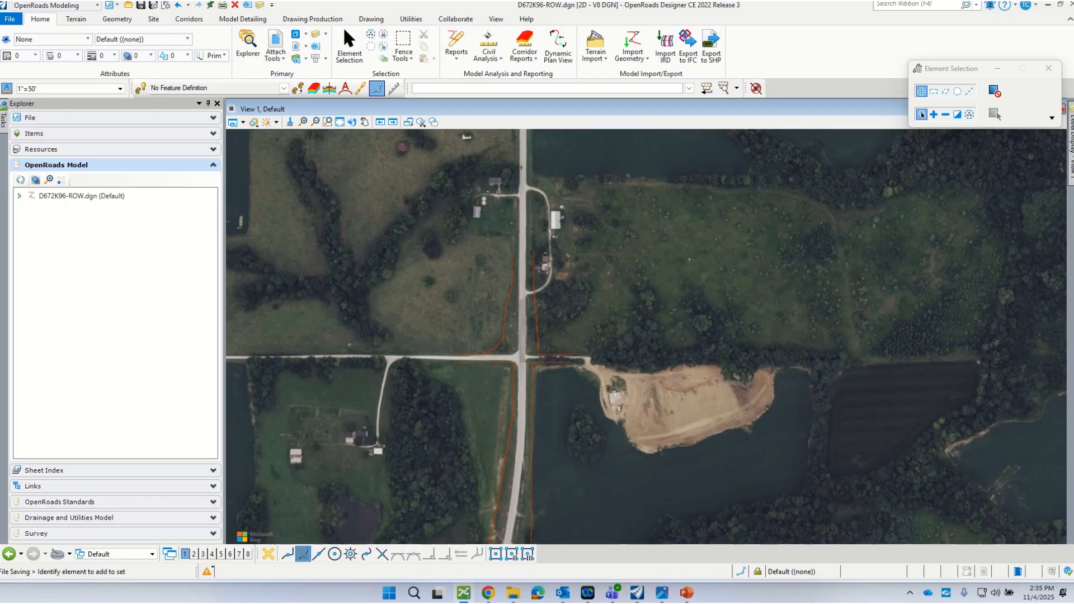
Step: Switch to ProjectWise Explorer and examine the files in the Design folder of Video_D672K96's CADData
{"action": "left_click_drag", "start_coordinate": [1073, 90], "coordinate": [522, 121]}
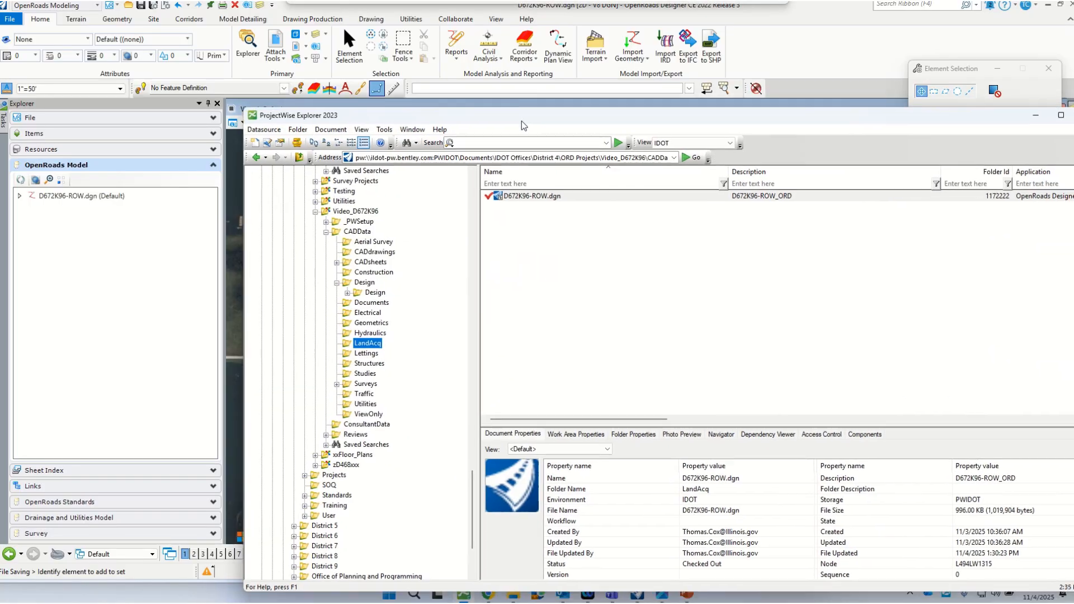
{"action": "left_click", "coordinate": [371, 284]}
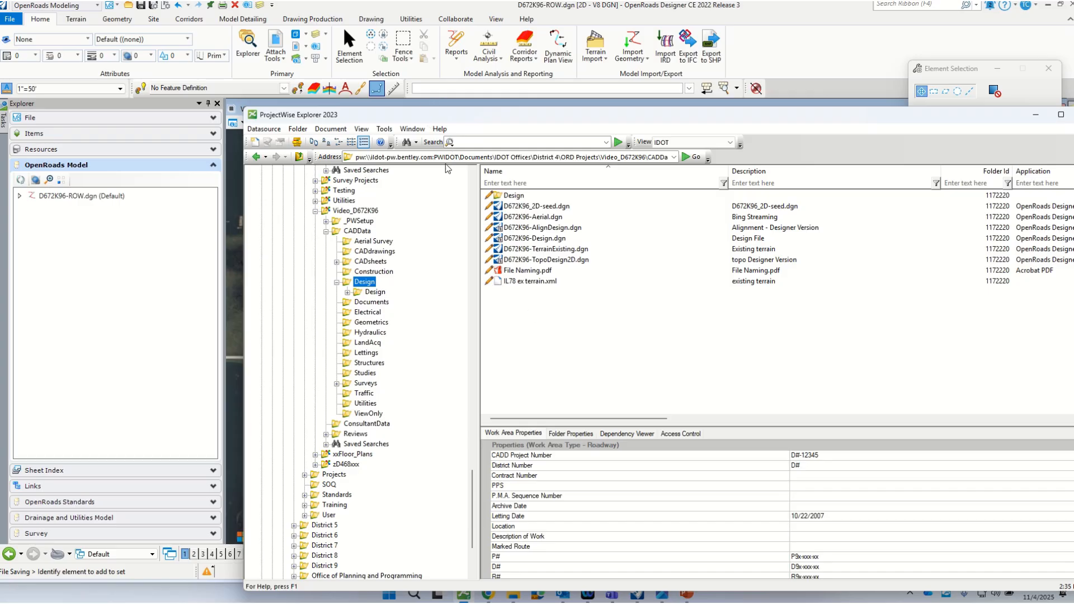
{"action": "left_click_drag", "start_coordinate": [390, 111], "coordinate": [1073, 130]}
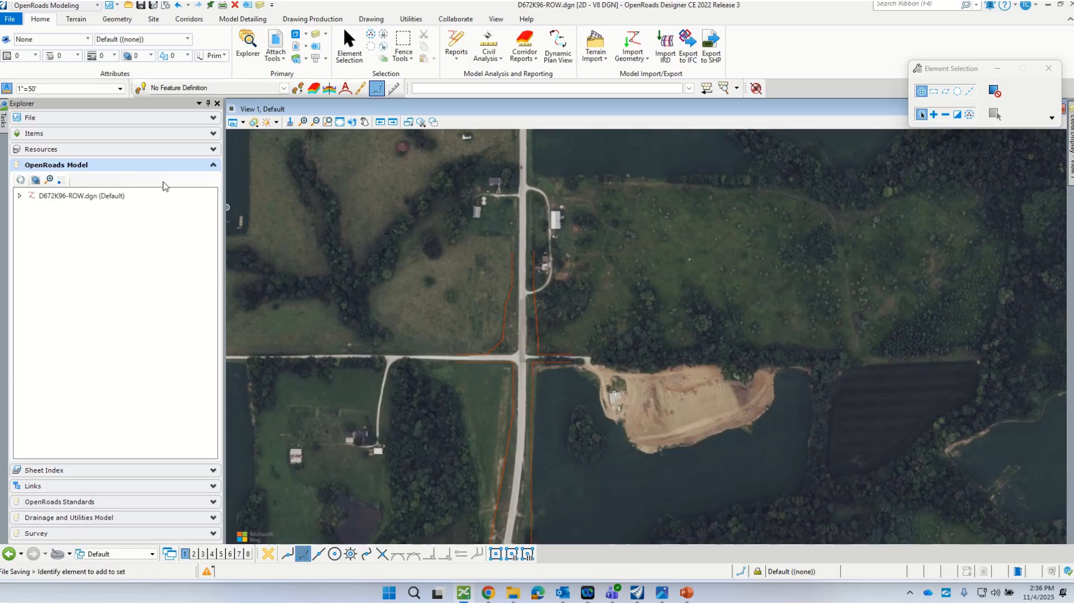
Step: Start a new document from the Video_D672K96_2D-seed.dgn seed and set its destination to the project's CADData Design folder
{"action": "left_click", "coordinate": [9, 20]}
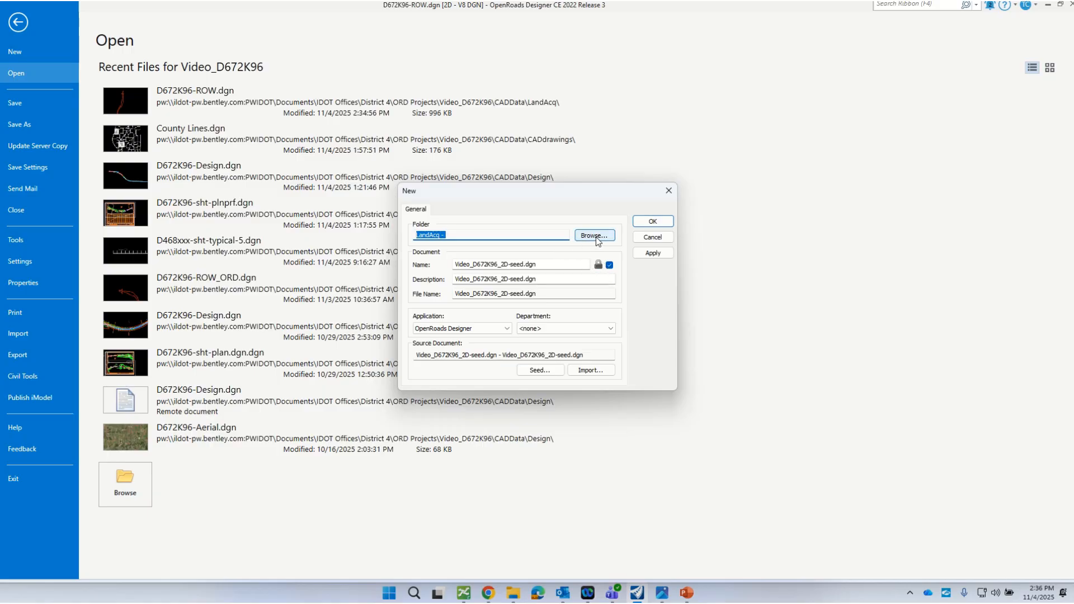
{"action": "left_click", "coordinate": [595, 235]}
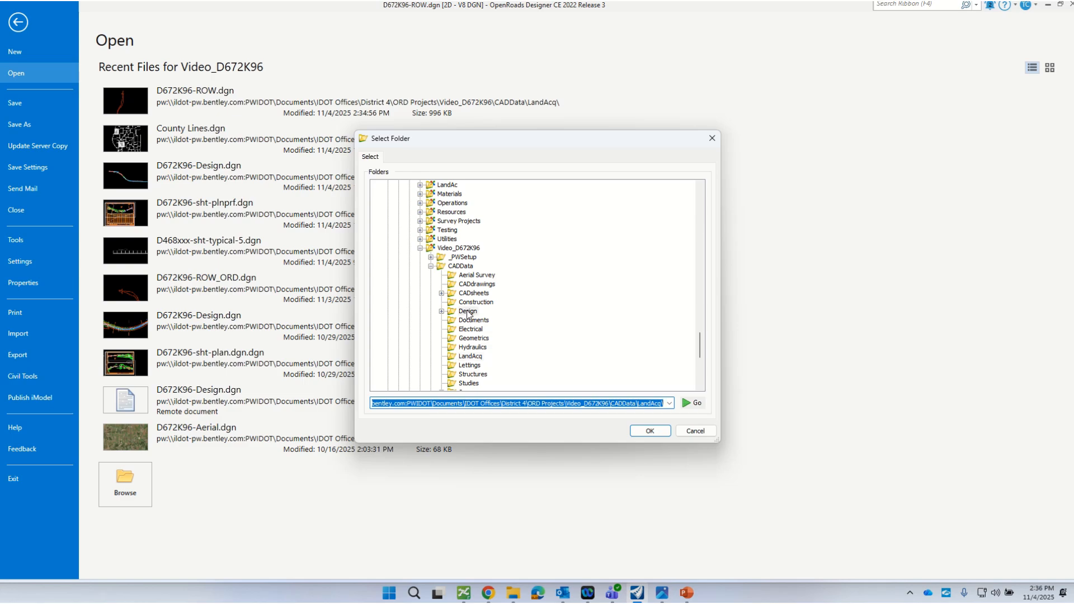
{"action": "left_click", "coordinate": [469, 311]}
{"action": "left_click", "coordinate": [650, 431]}
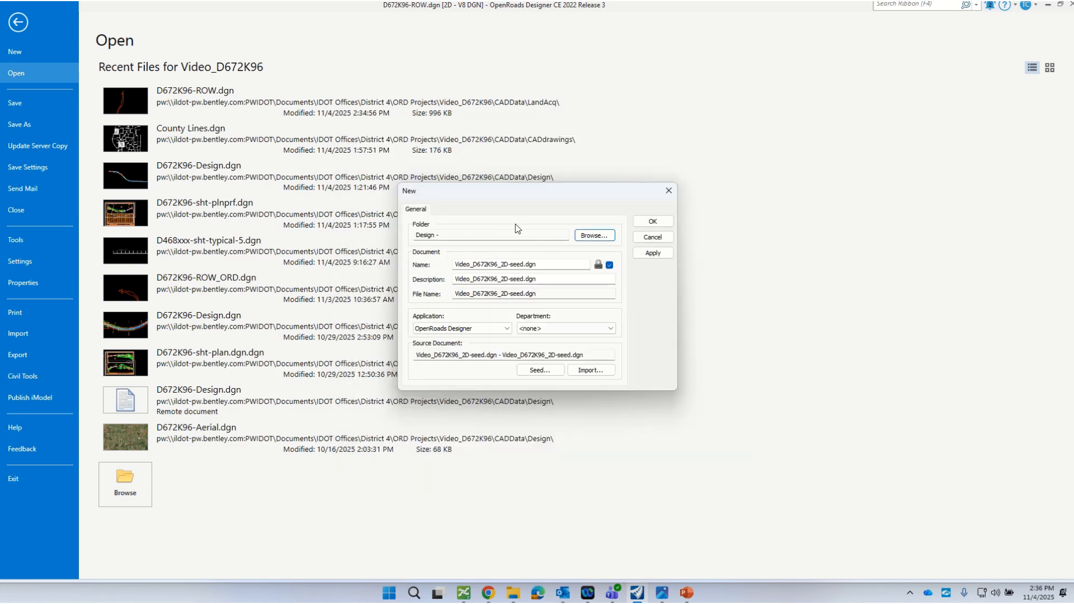
Step: Name the new document D672K96-ROW.dgn, describe it as "Designer version of ROW", and create it
{"action": "left_click", "coordinate": [491, 264]}
{"action": "left_click_drag", "start_coordinate": [522, 266], "coordinate": [454, 265]}
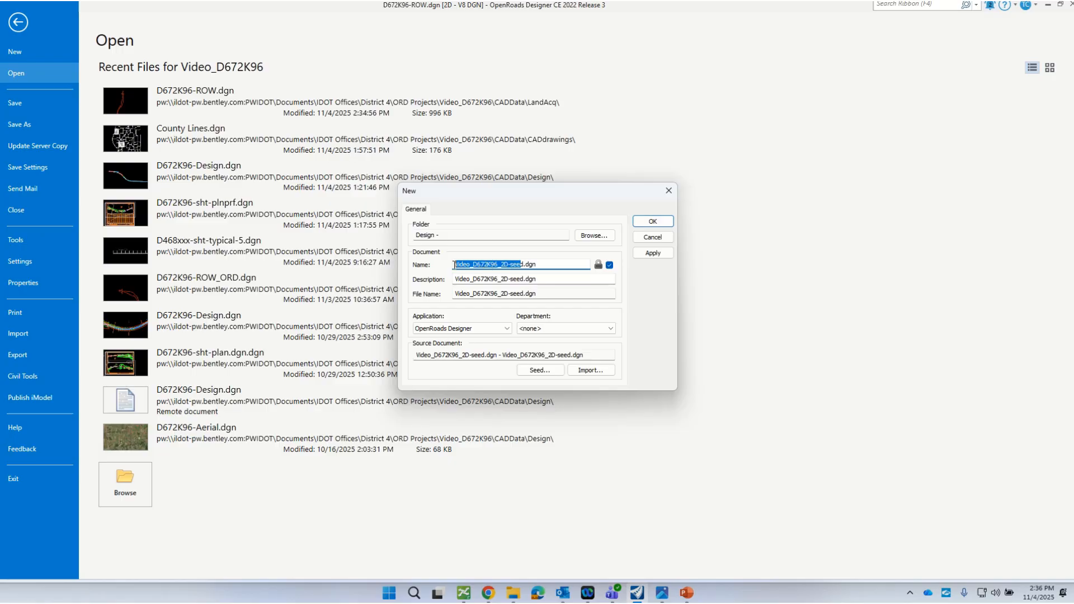
{"action": "key", "text": "BackSpace"}
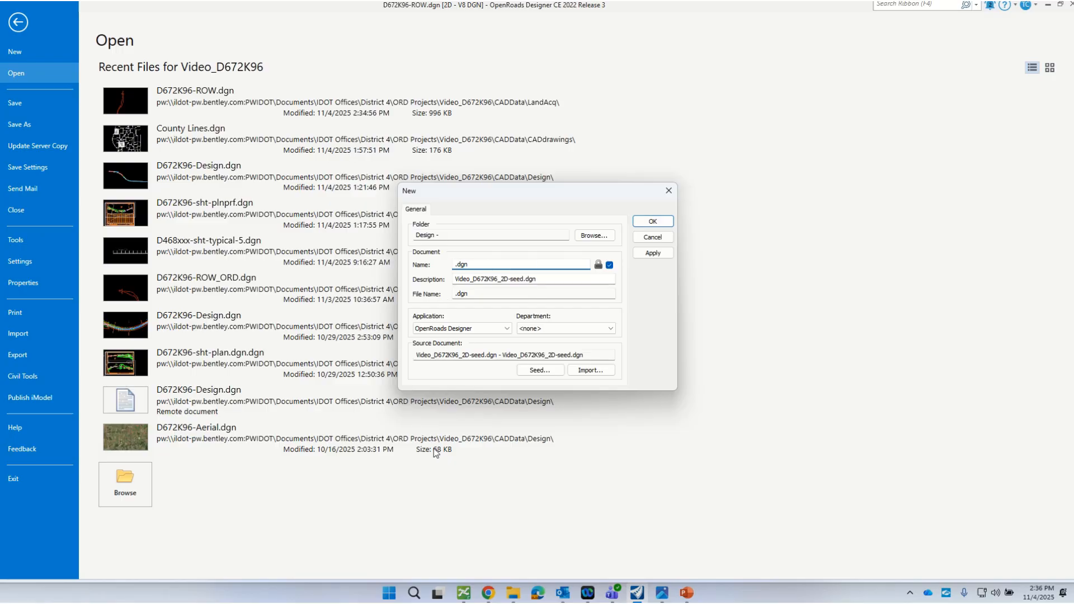
{"action": "type", "text": "D4"}
{"action": "key", "text": "BackSpace"}
{"action": "type", "text": "672K96-ROW"}
{"action": "left_click_drag", "start_coordinate": [551, 278], "coordinate": [459, 272]}
{"action": "type", "text": "Der"}
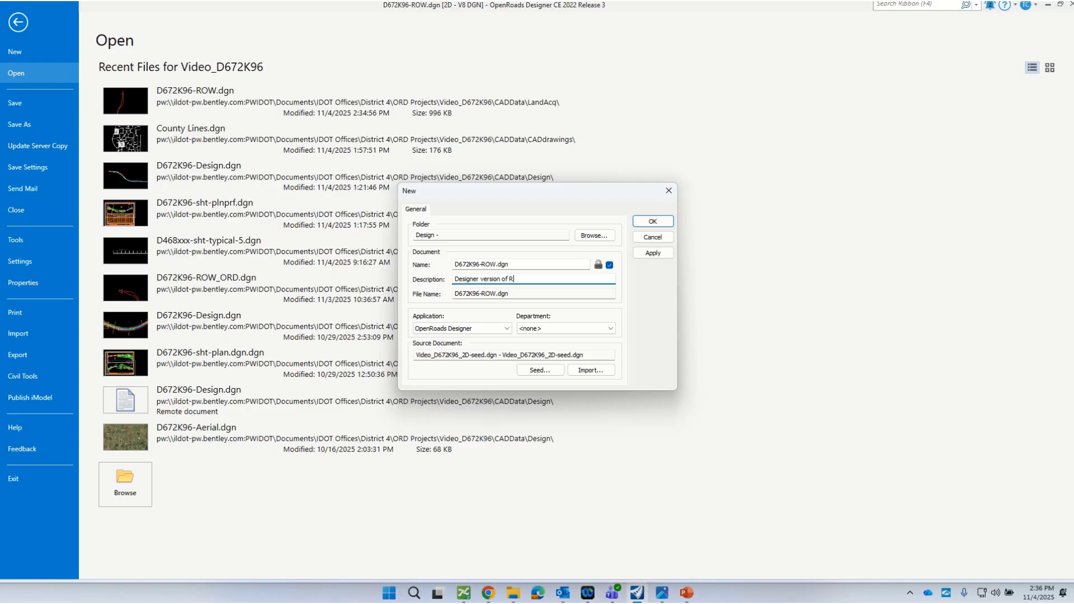
{"action": "left_click", "coordinate": [651, 219]}
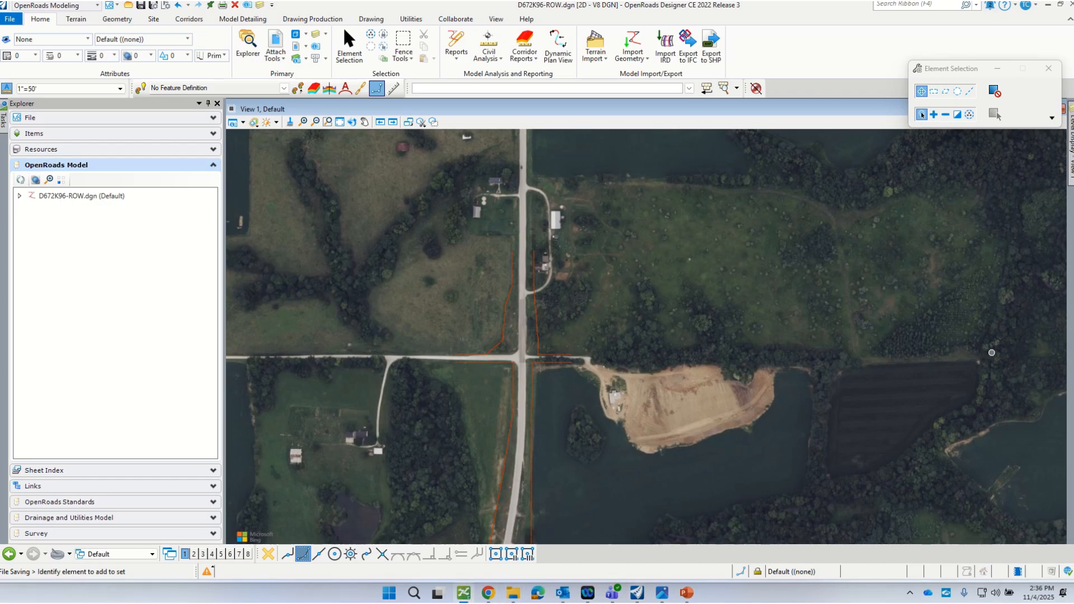
Step: Open the new D672K96-ROW.dgn from the Design folder in ProjectWise Explorer, checking in the LandAcq version of the file
{"action": "left_click_drag", "start_coordinate": [1073, 129], "coordinate": [485, 105]}
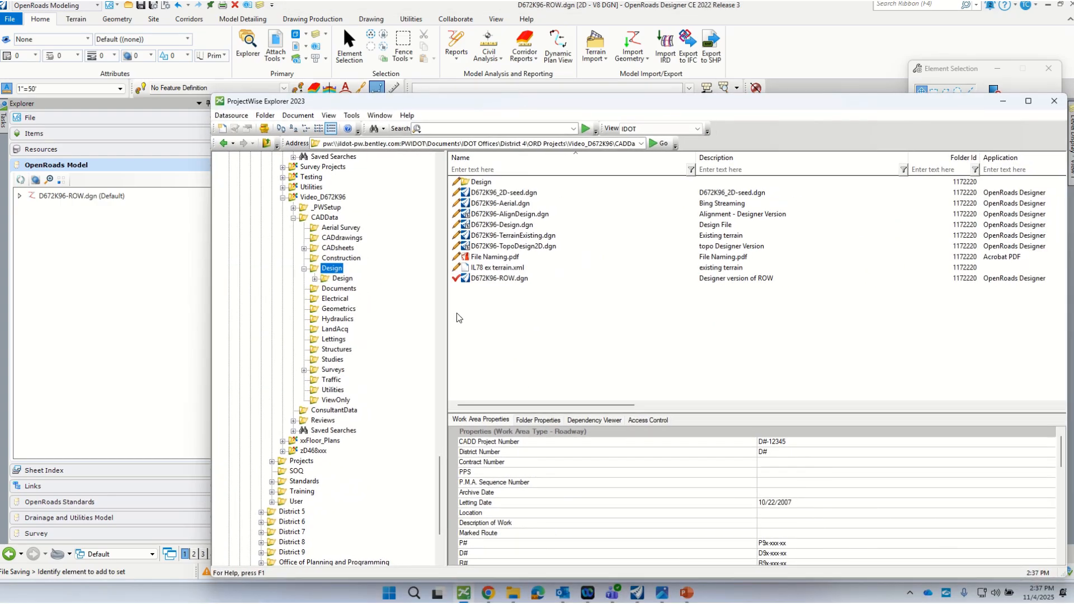
{"action": "left_click", "coordinate": [502, 278]}
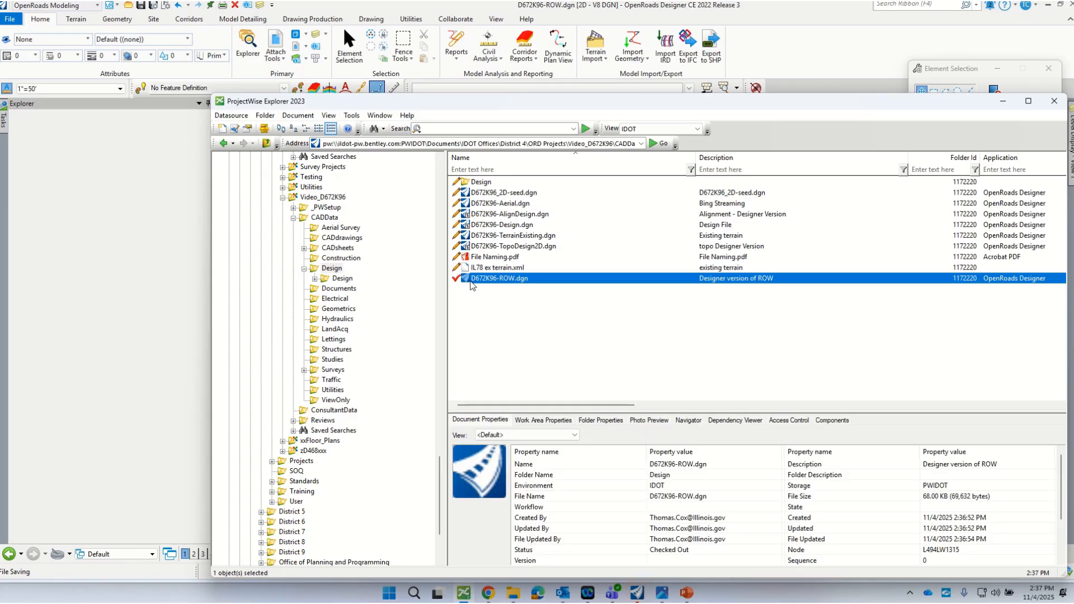
{"action": "double_click", "coordinate": [471, 282]}
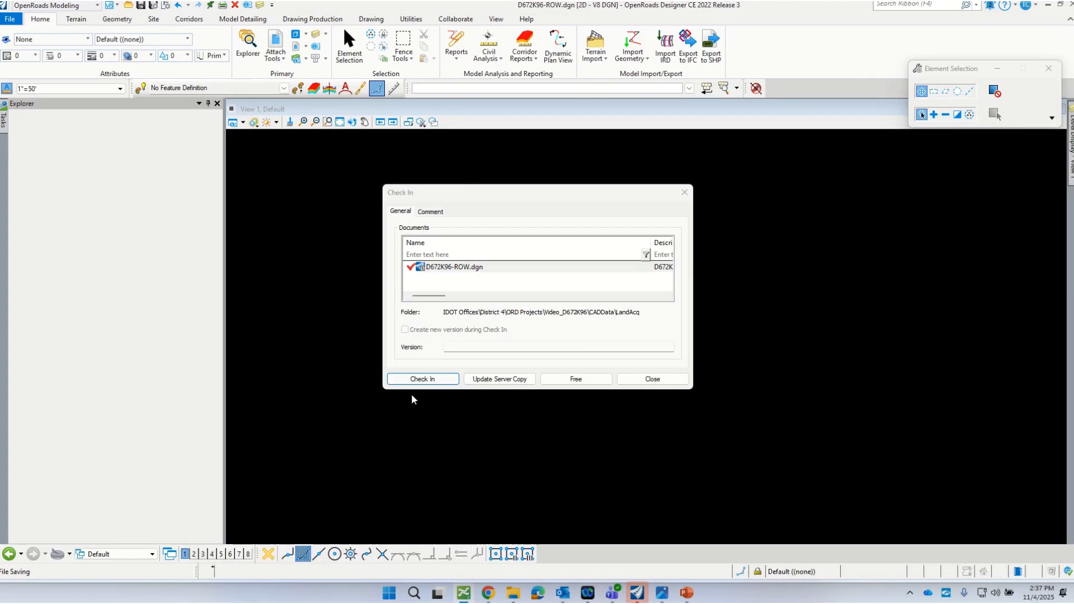
{"action": "left_click", "coordinate": [438, 379]}
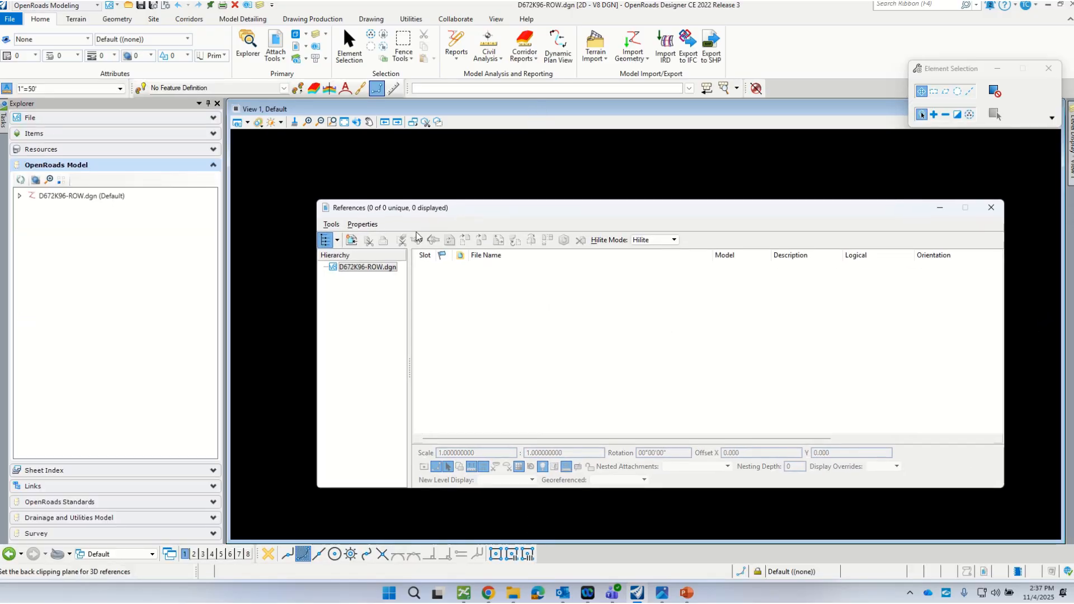
Step: Attach D672K96-ROW.dgn from the LandAcq folder as a reference, using the Default model with Coincident - World orientation
{"action": "left_click", "coordinate": [331, 225]}
{"action": "left_click", "coordinate": [338, 239]}
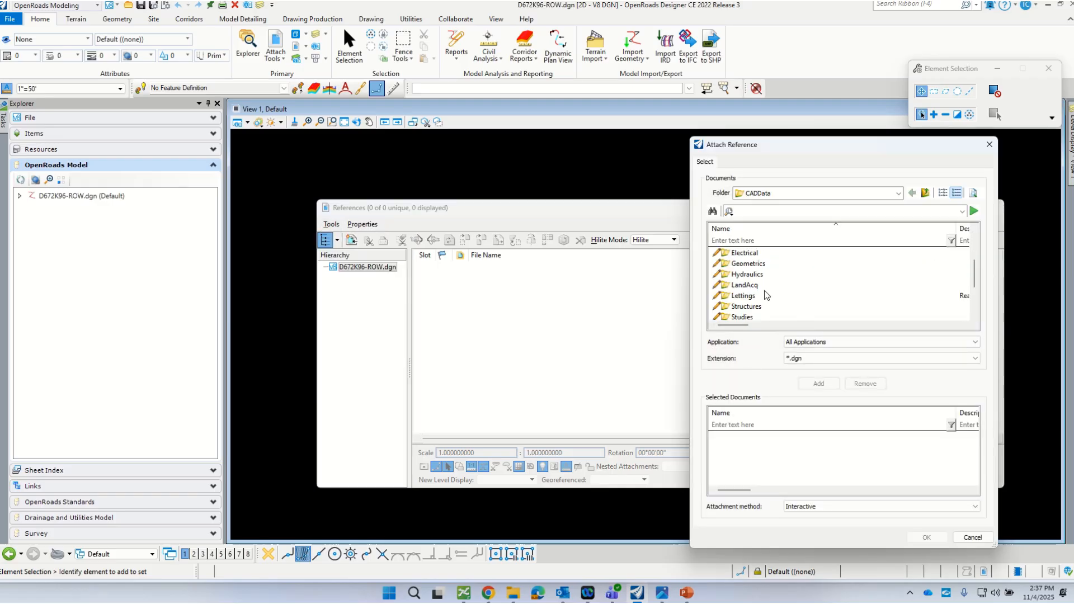
{"action": "double_click", "coordinate": [750, 285]}
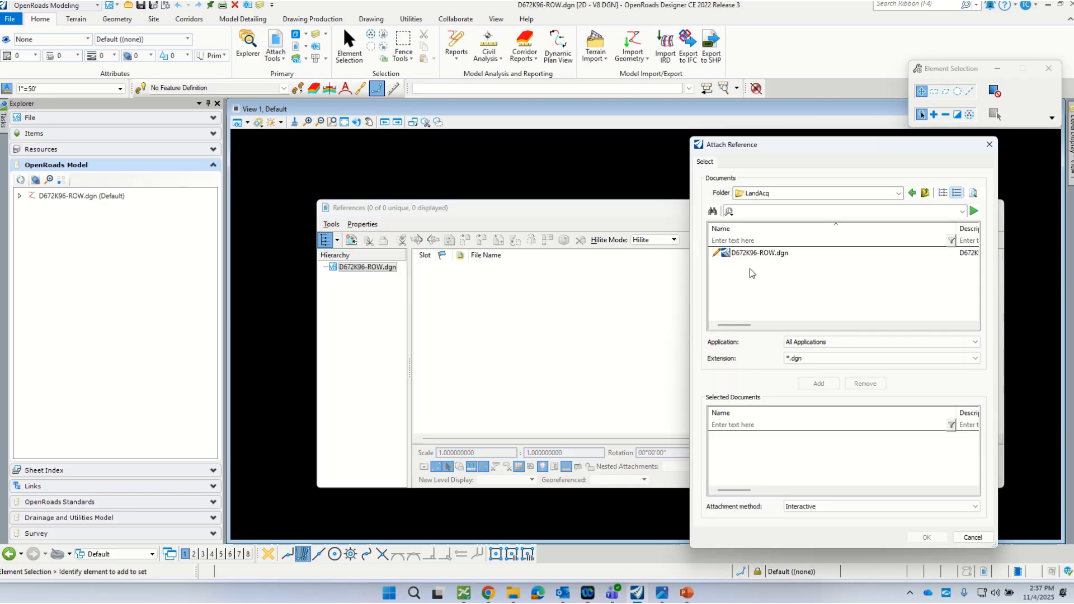
{"action": "double_click", "coordinate": [728, 257]}
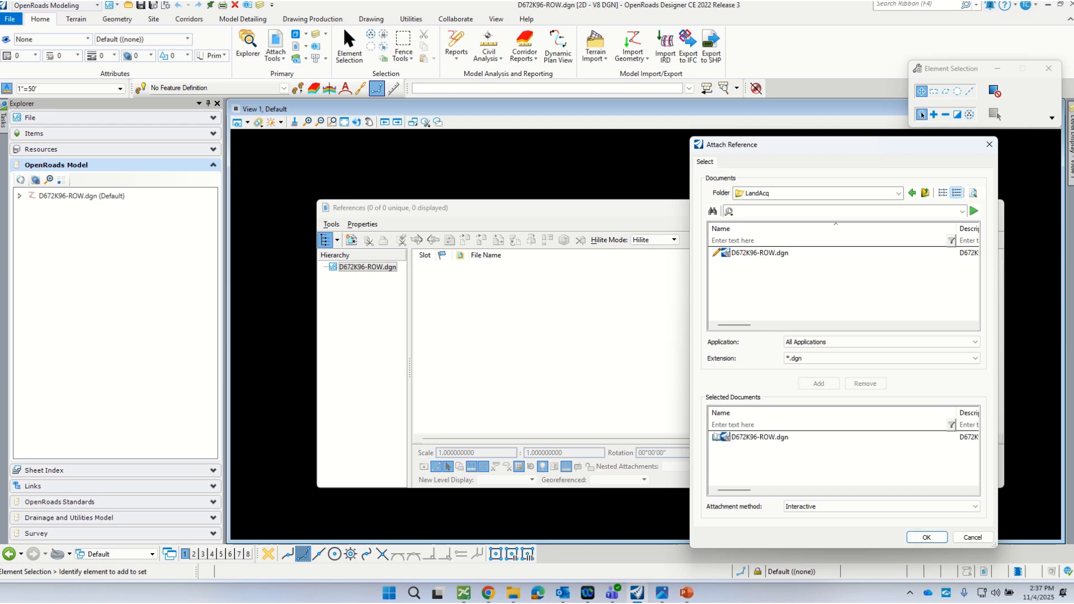
{"action": "left_click", "coordinate": [938, 537]}
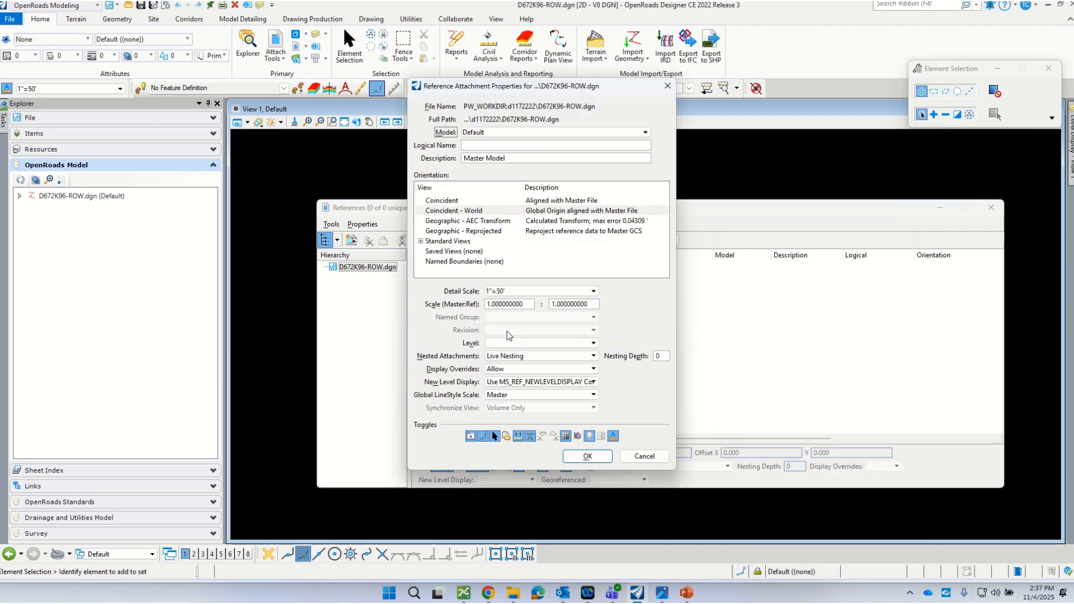
{"action": "left_click", "coordinate": [587, 457]}
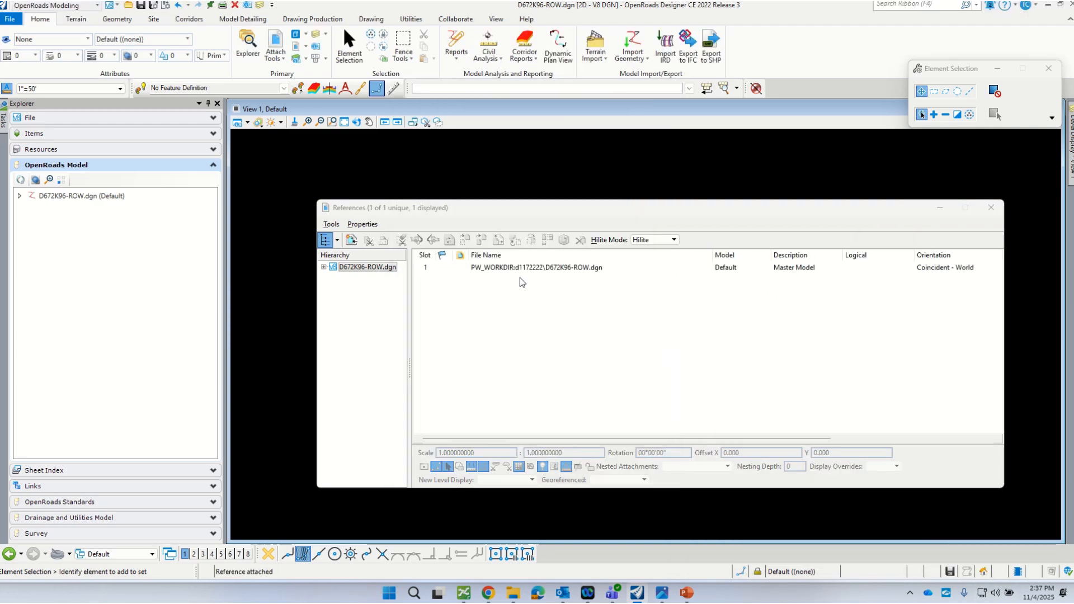
Step: Merge the attached LandAcq D672K96-ROW.dgn reference into the master file
{"action": "left_click_drag", "start_coordinate": [478, 208], "coordinate": [1047, 323]}
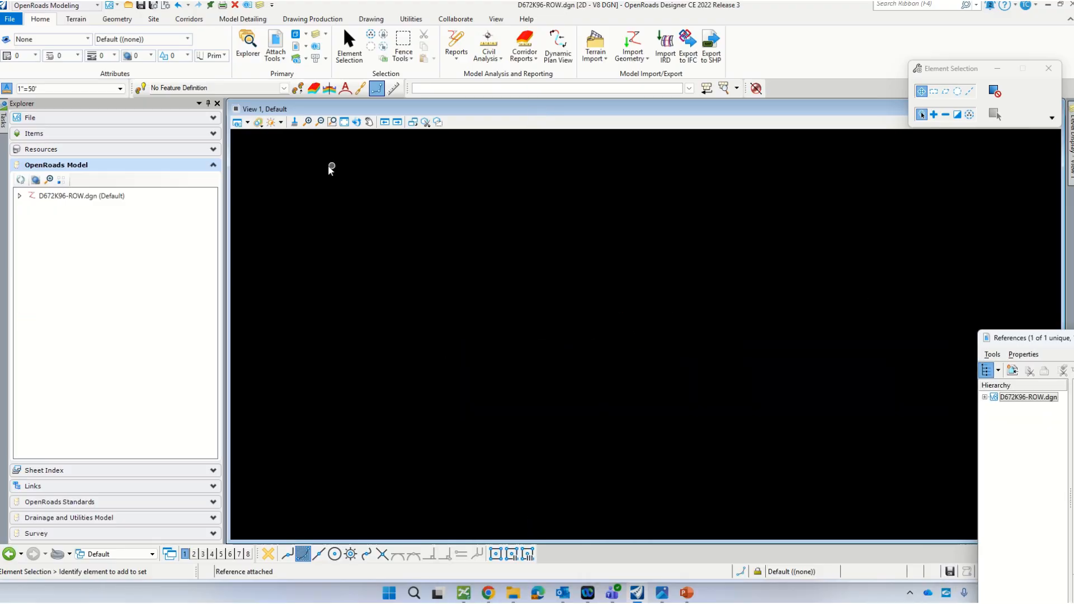
{"action": "left_click", "coordinate": [344, 122]}
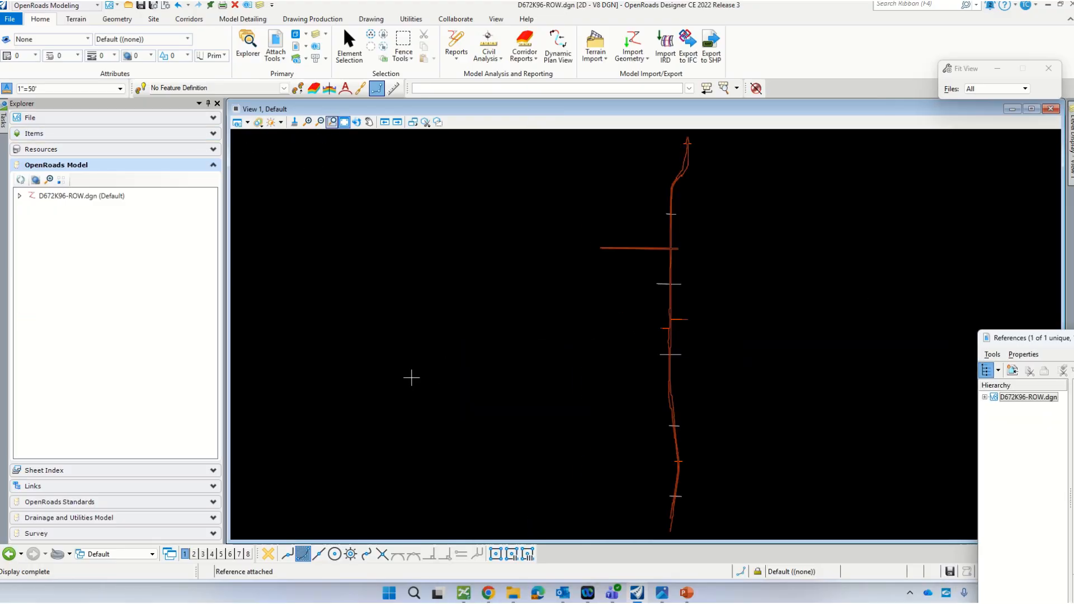
{"action": "scroll", "coordinate": [582, 291], "scroll_direction": "up", "scroll_amount": 5}
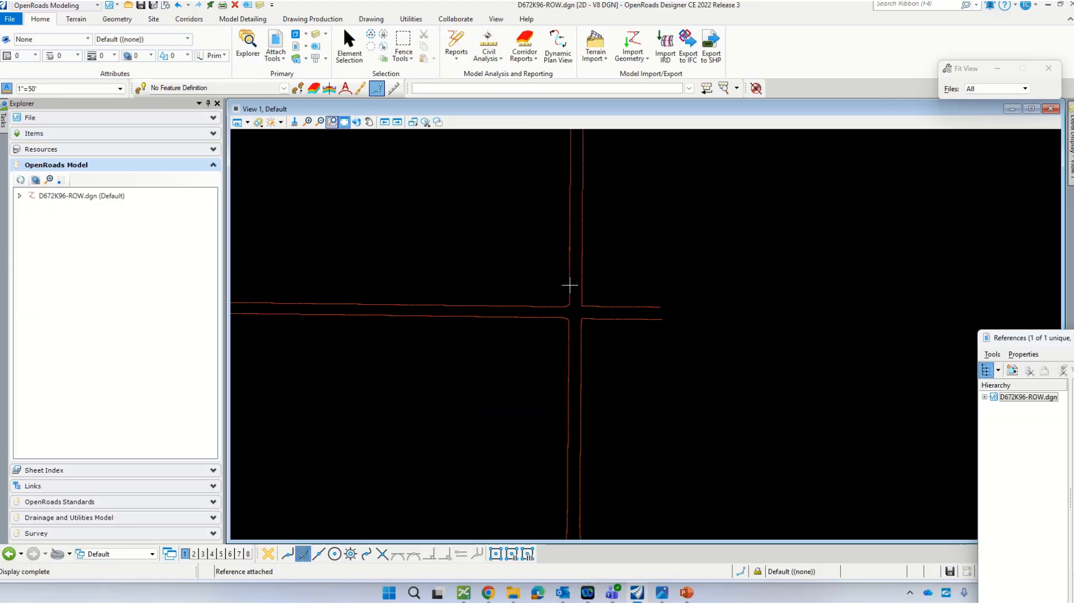
{"action": "scroll", "coordinate": [440, 405], "scroll_direction": "down", "scroll_amount": 8}
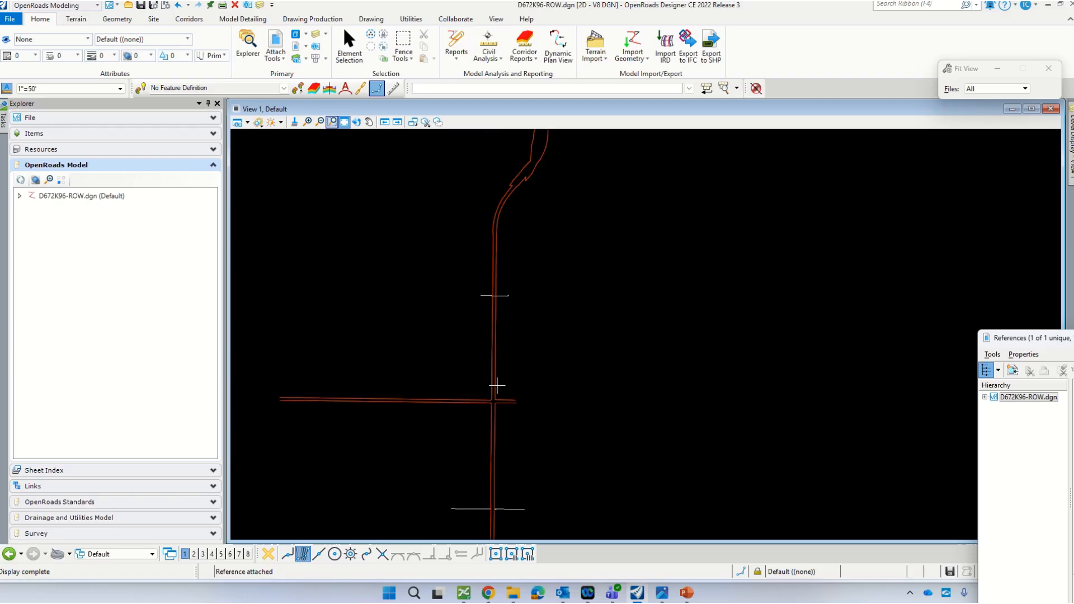
{"action": "scroll", "coordinate": [433, 329], "scroll_direction": "down", "scroll_amount": 2}
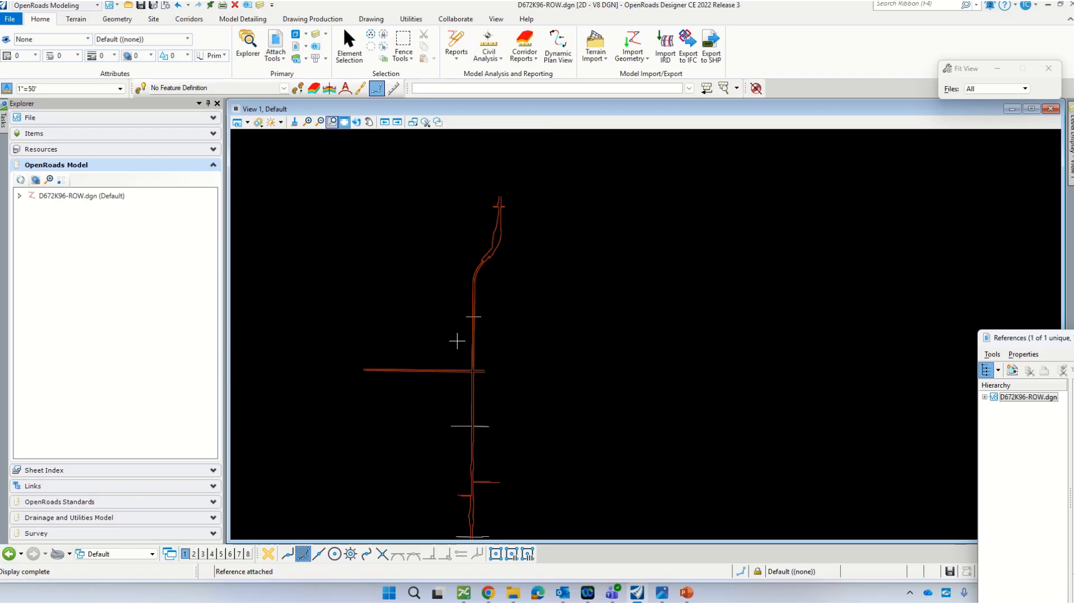
{"action": "left_click_drag", "start_coordinate": [1027, 344], "coordinate": [660, 238]}
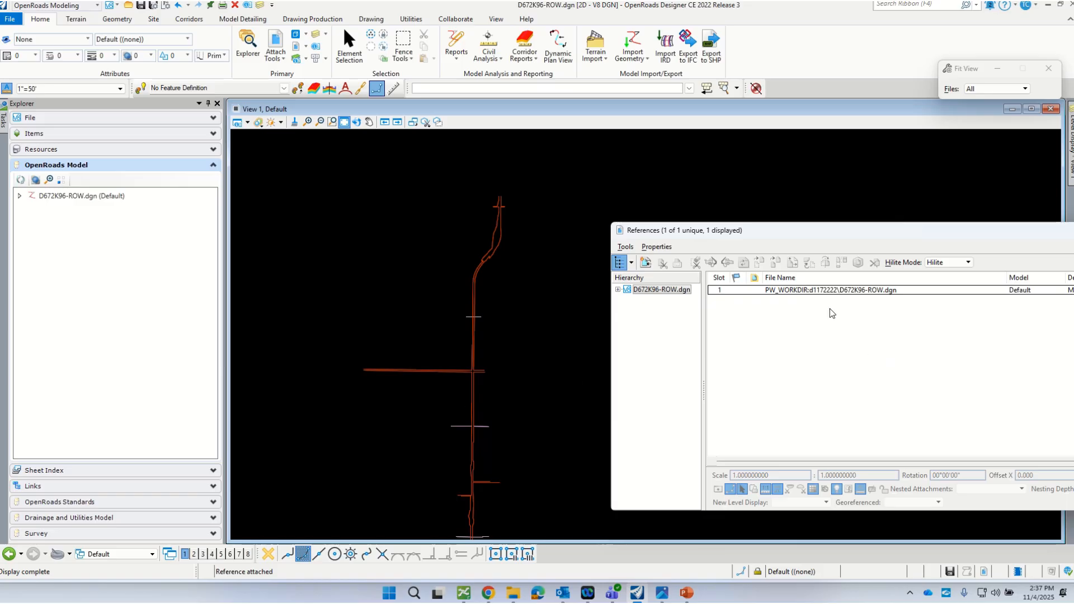
{"action": "left_click", "coordinate": [777, 289]}
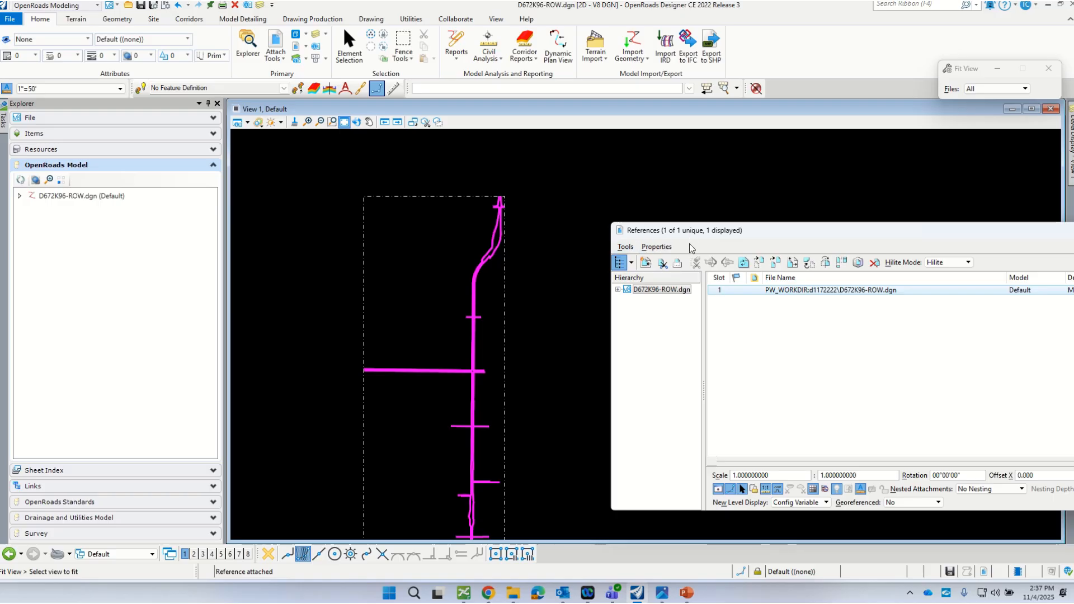
{"action": "left_click", "coordinate": [625, 247]}
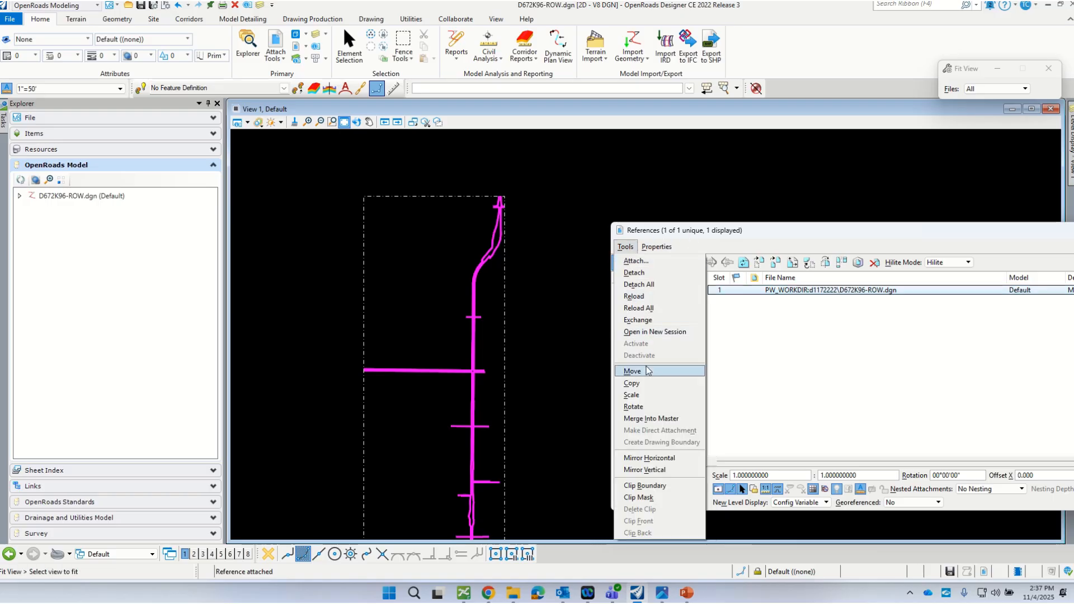
{"action": "left_click", "coordinate": [672, 419]}
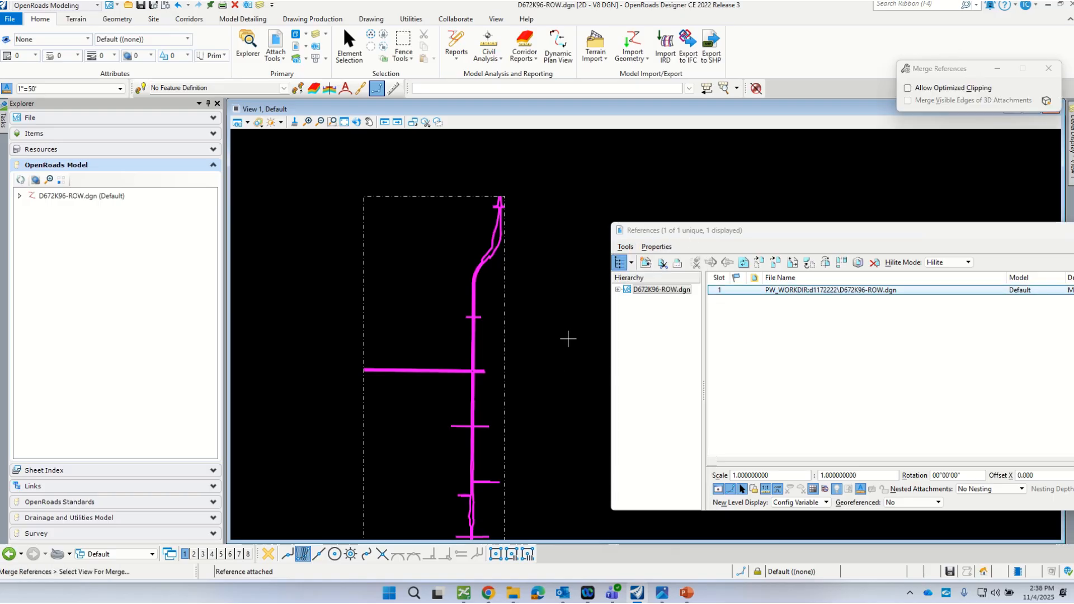
{"action": "left_click", "coordinate": [547, 286]}
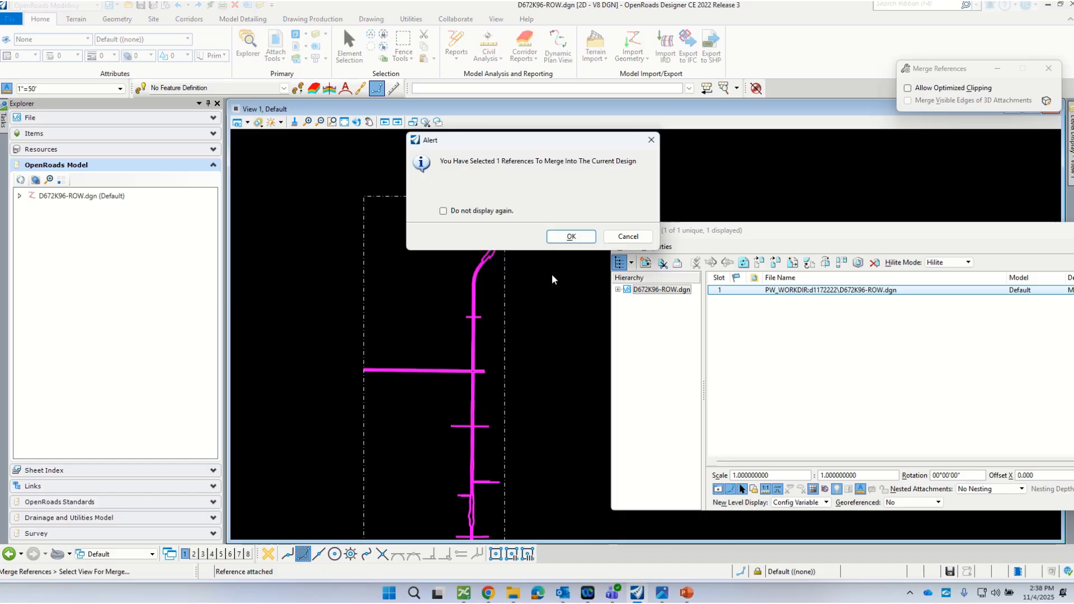
{"action": "left_click", "coordinate": [571, 237]}
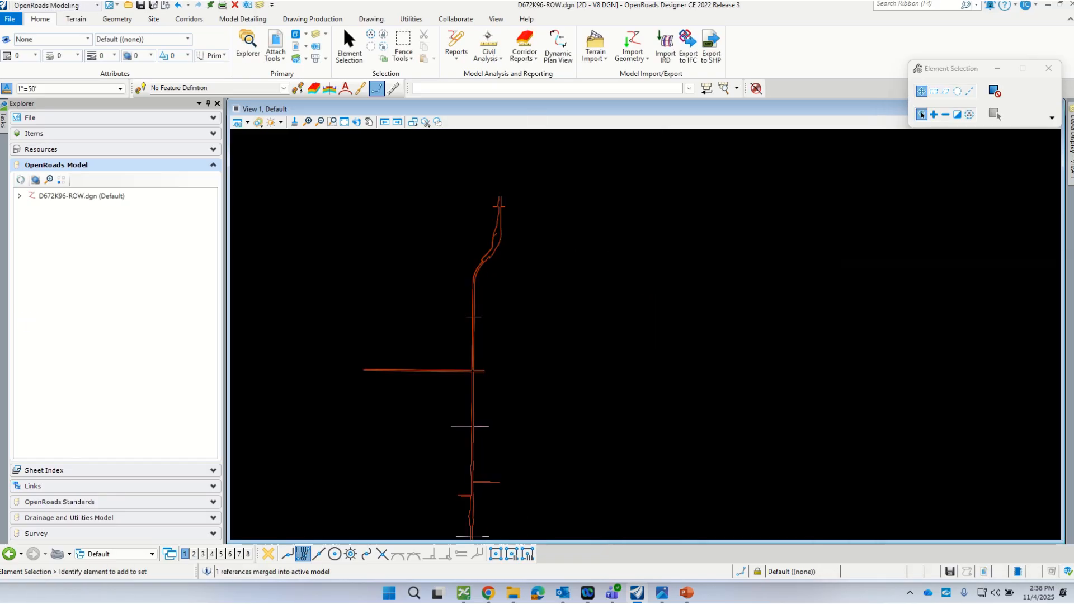
Step: Place a block fence around the right-of-way south of the long western side road and delete its contents with the Clip fence mode
{"action": "scroll", "coordinate": [501, 250], "scroll_direction": "down", "scroll_amount": 3}
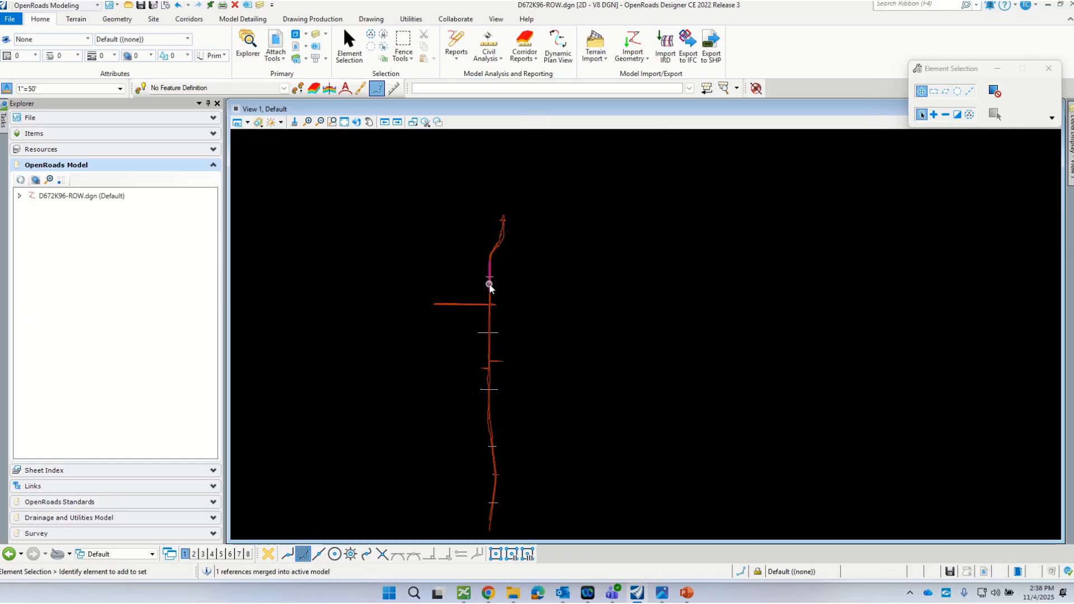
{"action": "scroll", "coordinate": [489, 284], "scroll_direction": "down", "scroll_amount": 1}
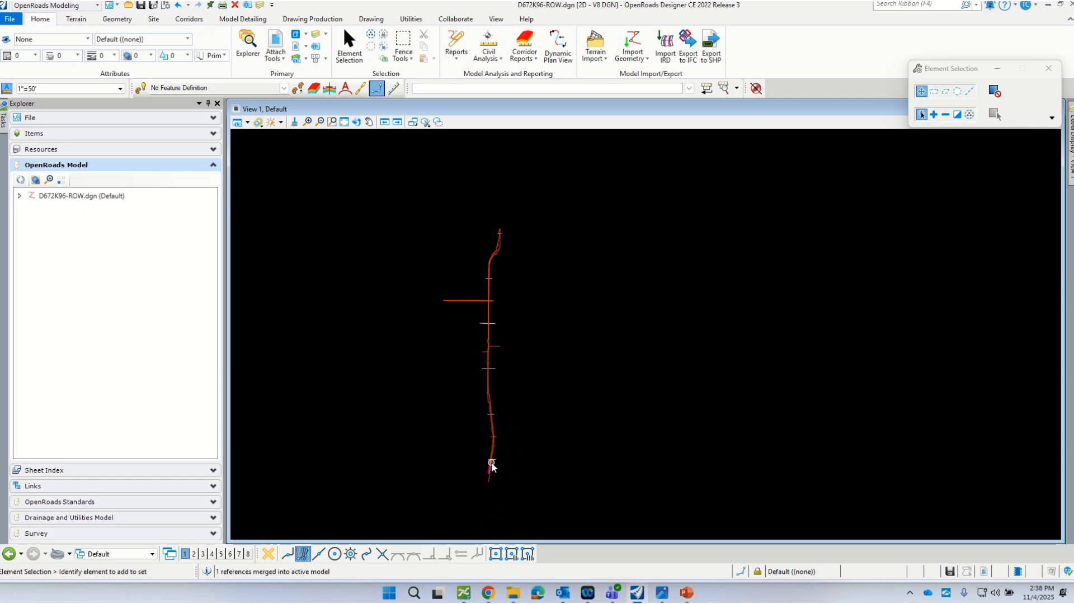
{"action": "left_click", "coordinate": [403, 39]}
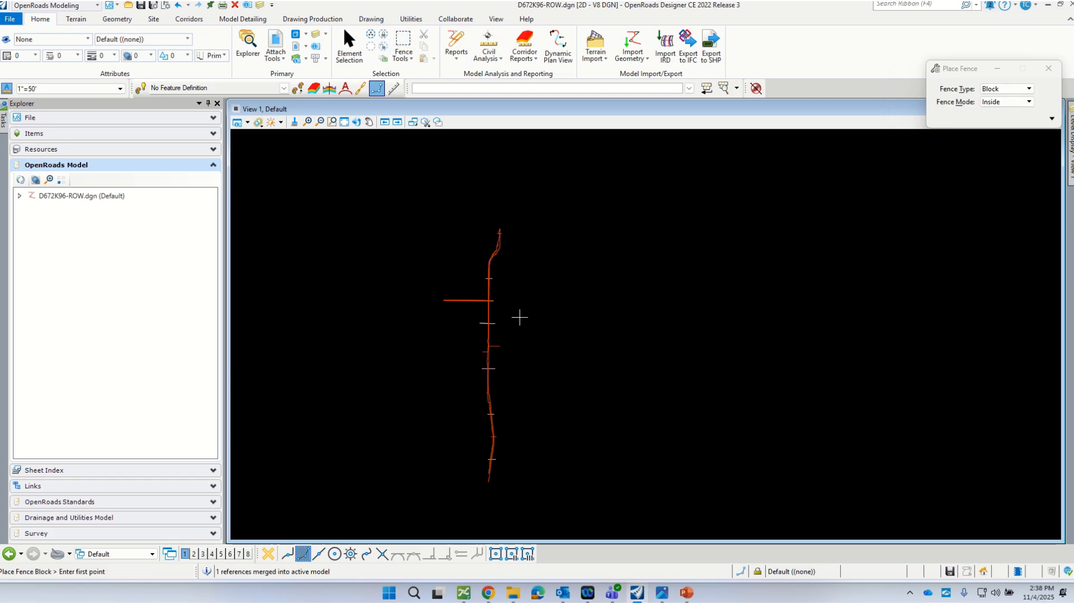
{"action": "scroll", "coordinate": [520, 317], "scroll_direction": "up", "scroll_amount": 1}
{"action": "scroll", "coordinate": [497, 232], "scroll_direction": "up", "scroll_amount": 2}
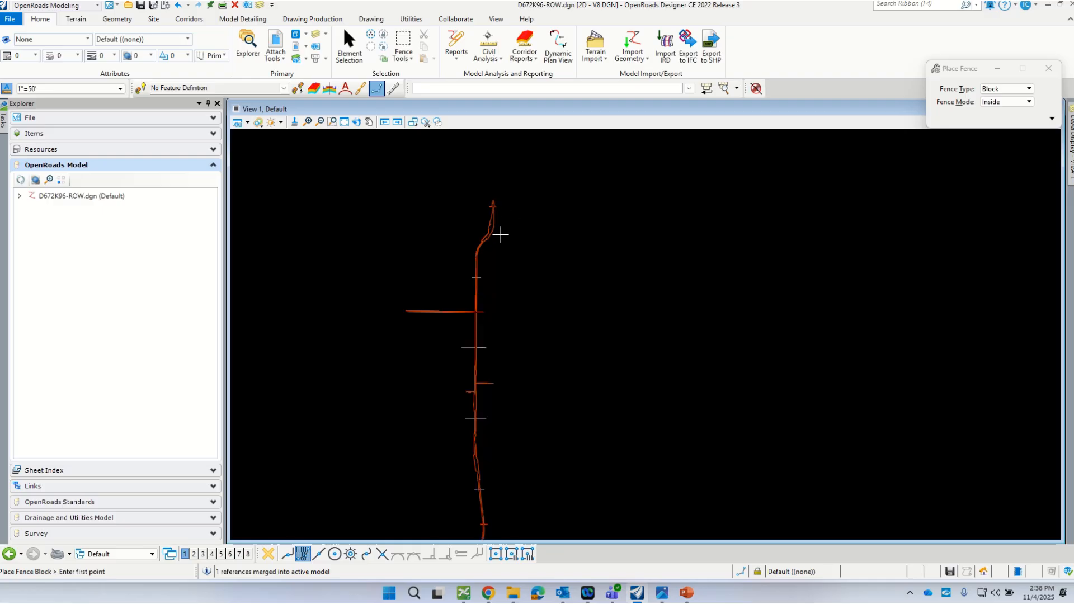
{"action": "left_click", "coordinate": [537, 354]}
{"action": "scroll", "coordinate": [537, 354], "scroll_direction": "down", "scroll_amount": 5}
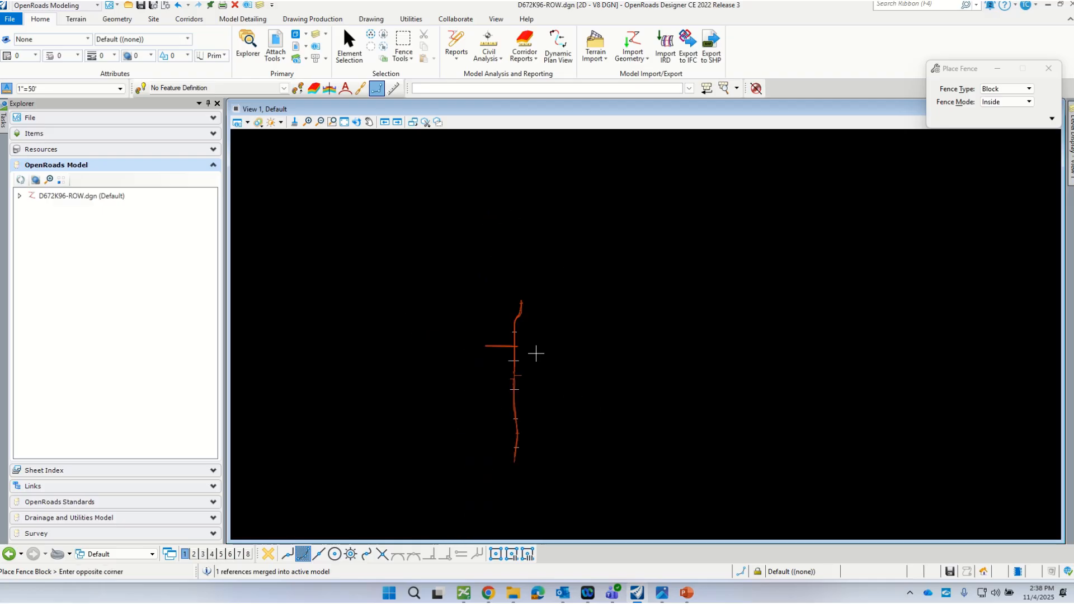
{"action": "left_click", "coordinate": [484, 478]}
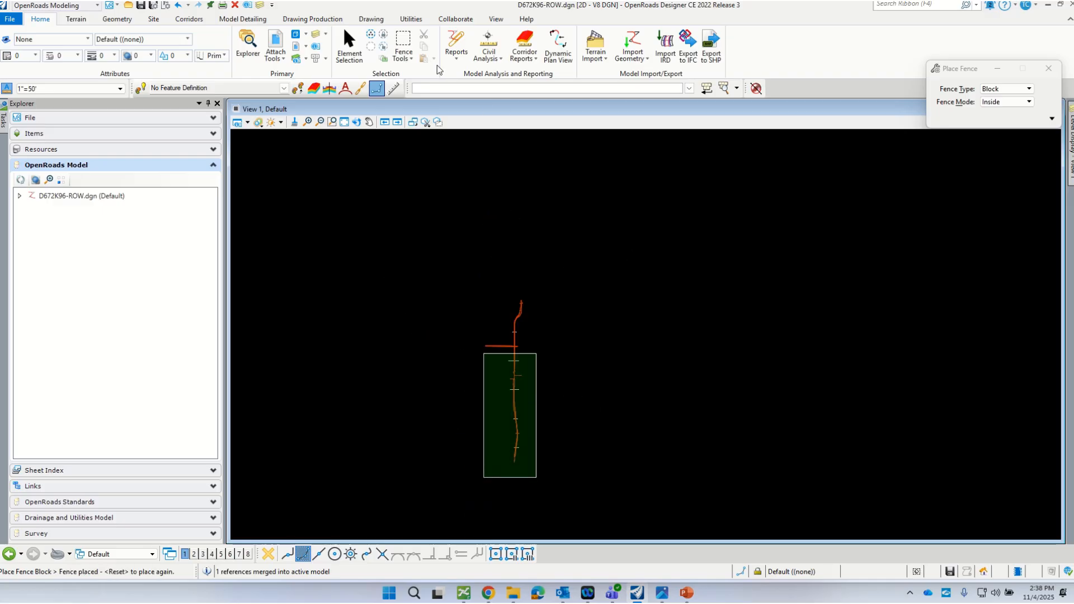
{"action": "left_click", "coordinate": [404, 55]}
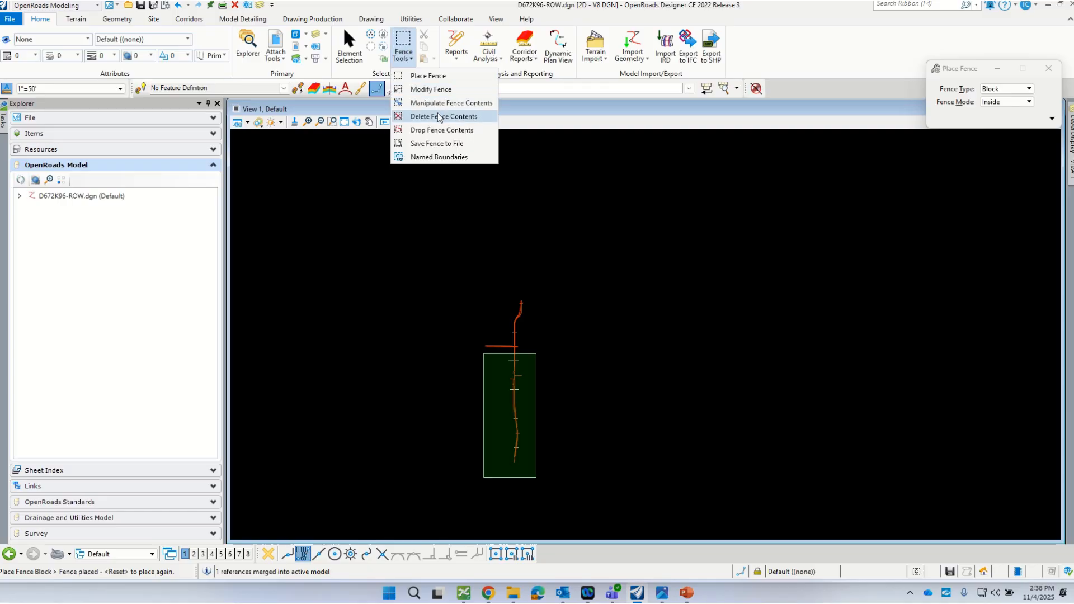
{"action": "left_click", "coordinate": [438, 117]}
{"action": "left_click", "coordinate": [1003, 90]}
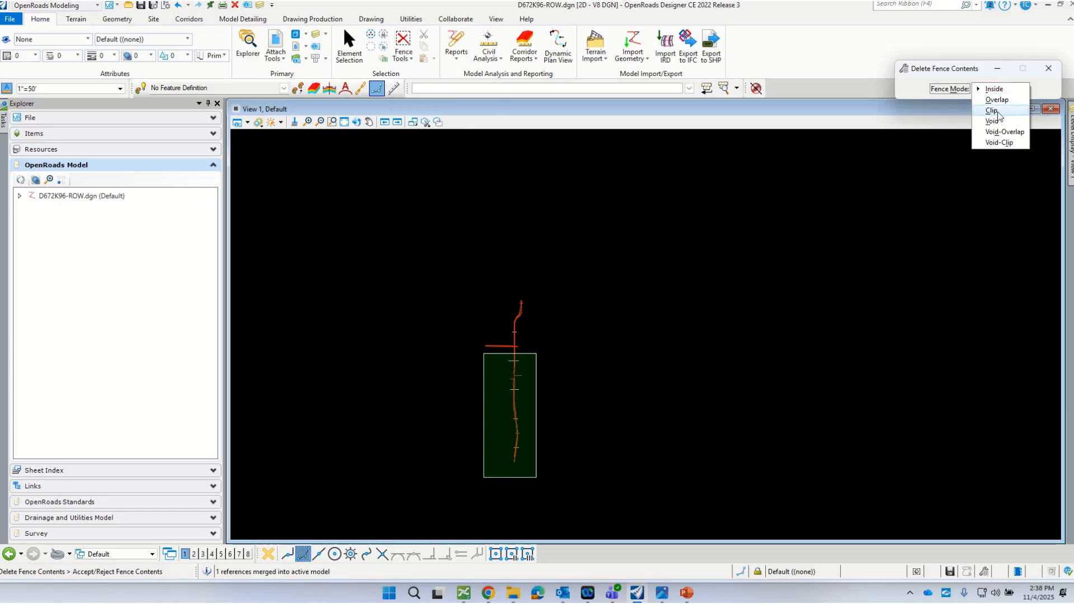
{"action": "left_click", "coordinate": [992, 111]}
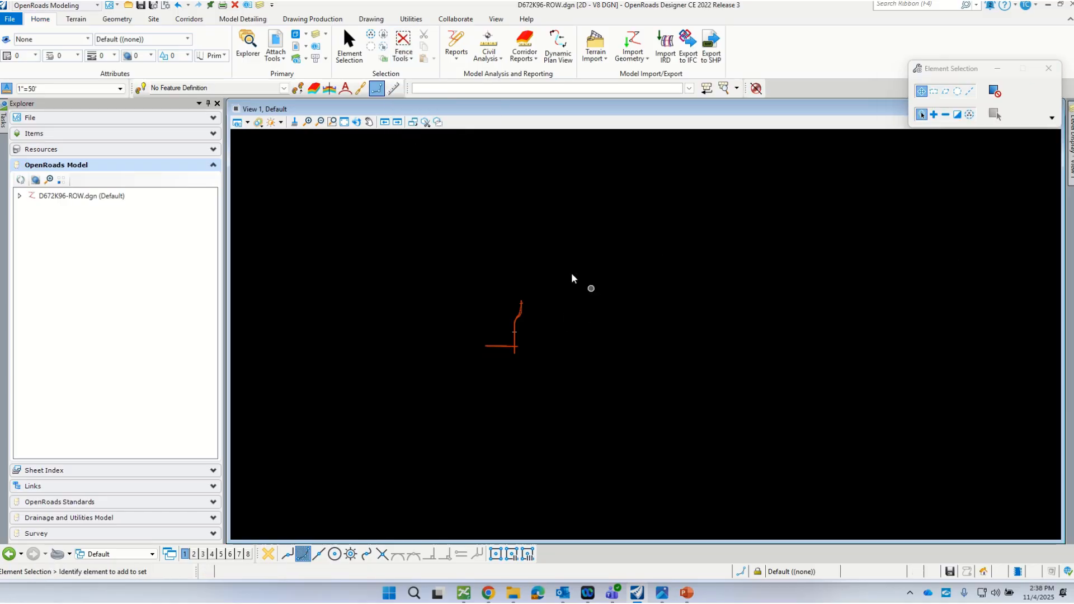
Step: Examine the right-of-way lines along the northern curve and check which element the short stray diagonal spur belongs to
{"action": "scroll", "coordinate": [523, 322], "scroll_direction": "up", "scroll_amount": 6}
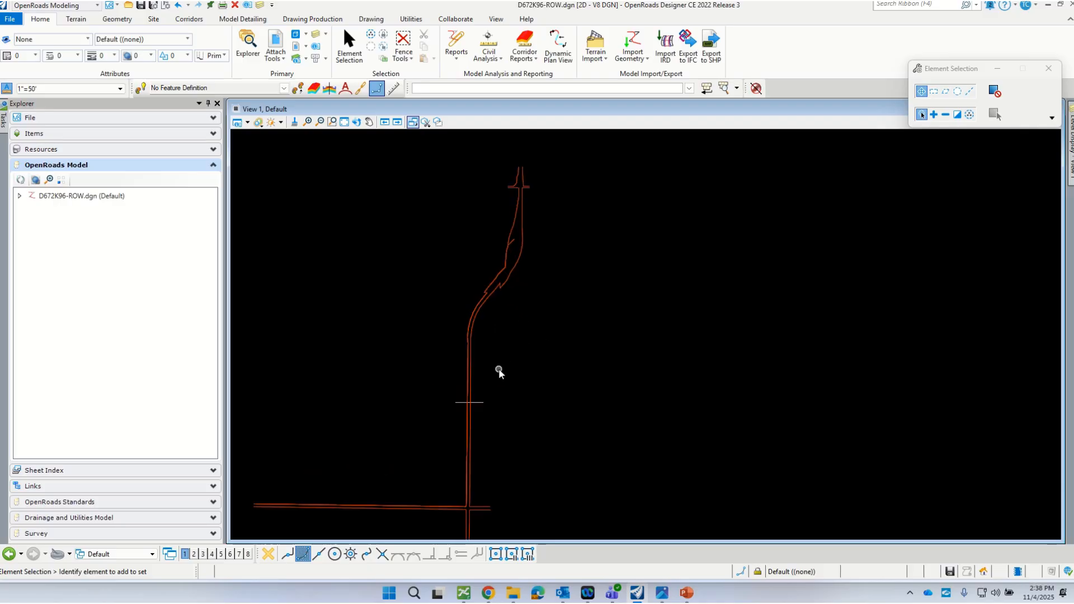
{"action": "scroll", "coordinate": [520, 233], "scroll_direction": "up", "scroll_amount": 3}
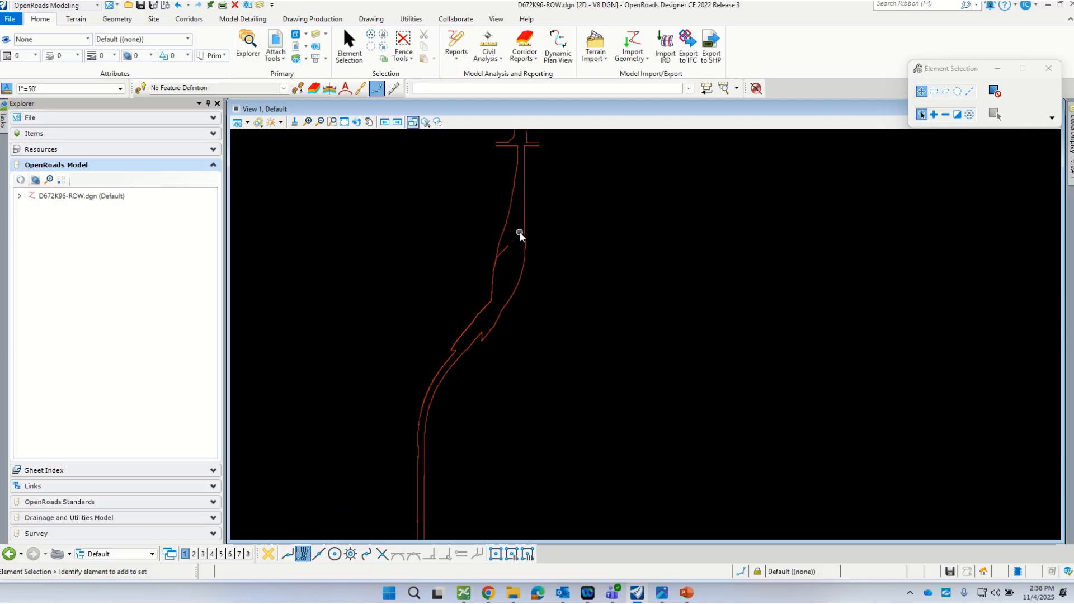
{"action": "scroll", "coordinate": [519, 234], "scroll_direction": "up", "scroll_amount": 4}
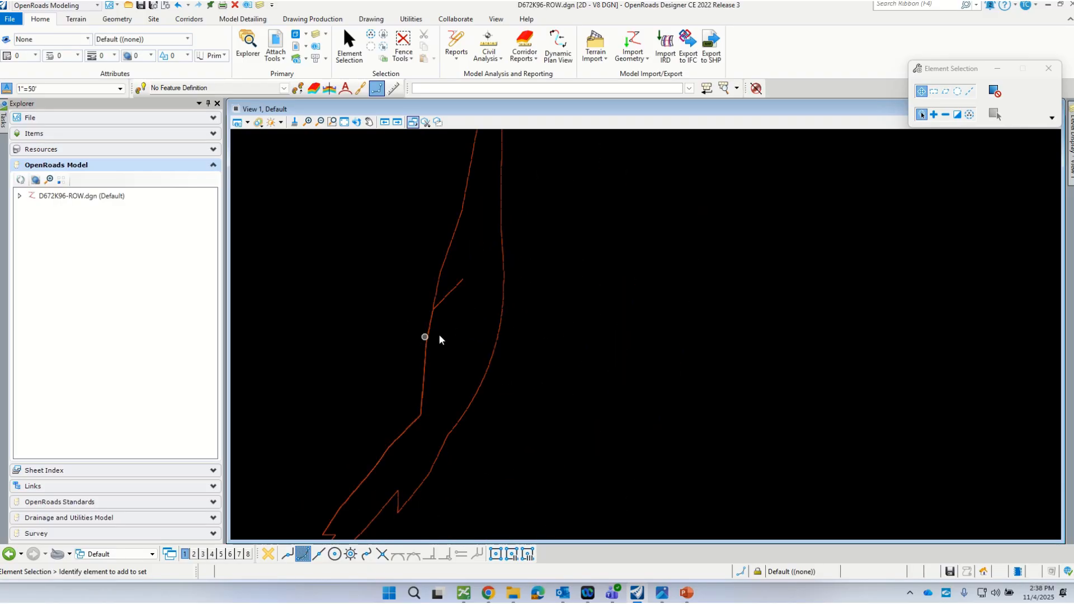
{"action": "scroll", "coordinate": [443, 320], "scroll_direction": "up", "scroll_amount": 1}
{"action": "left_click", "coordinate": [456, 287]}
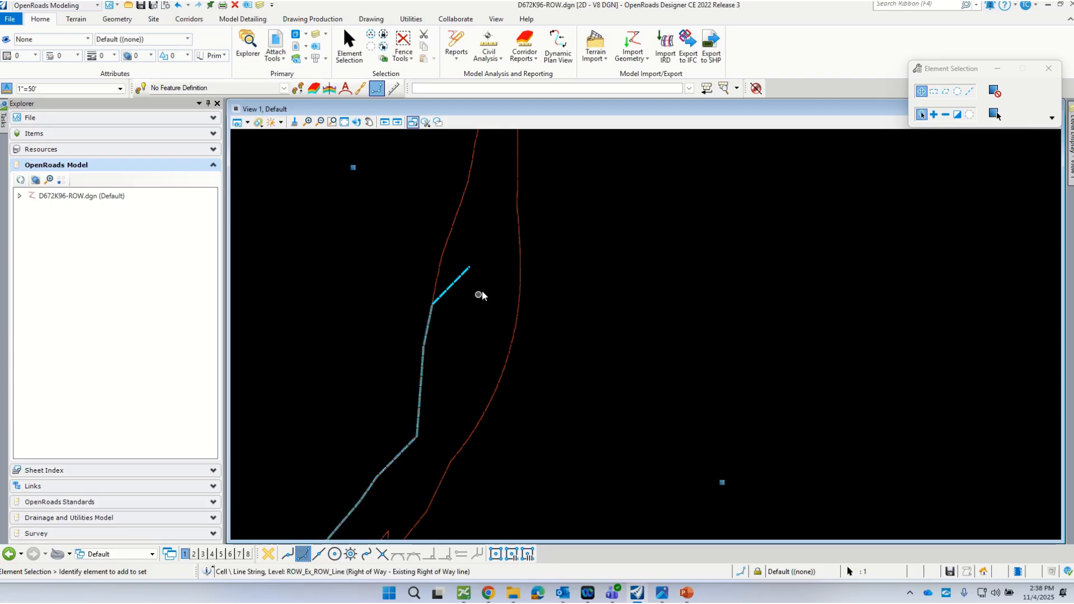
{"action": "scroll", "coordinate": [434, 333], "scroll_direction": "down", "scroll_amount": 3}
{"action": "left_click", "coordinate": [569, 292]}
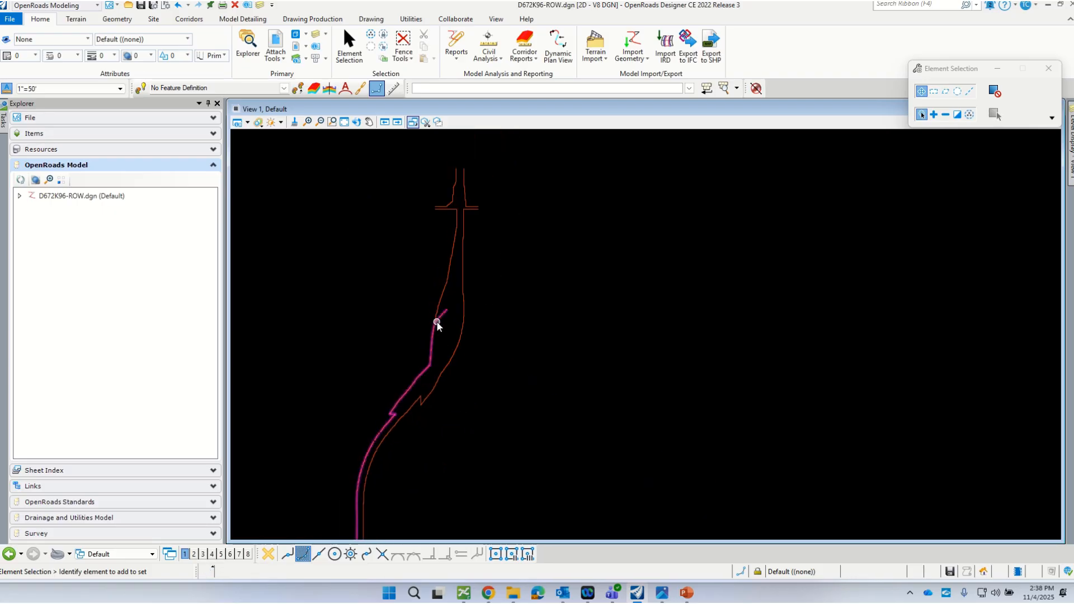
Step: Use Drop Element to break the western right-of-way line with the diagonal spur into separate segments
{"action": "scroll", "coordinate": [438, 320], "scroll_direction": "up", "scroll_amount": 3}
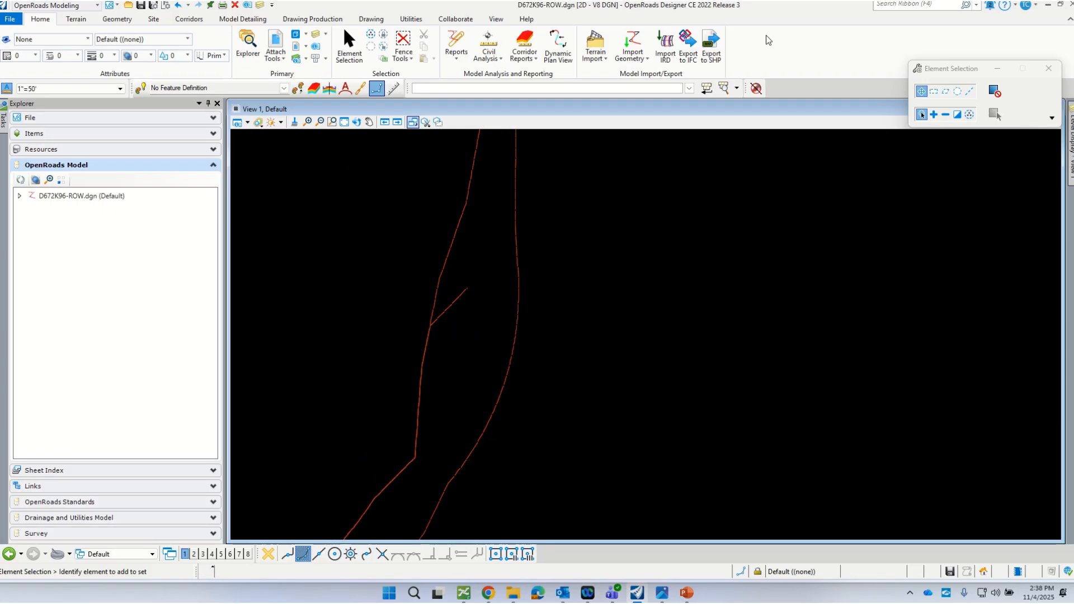
{"action": "scroll", "coordinate": [512, 278], "scroll_direction": "down", "scroll_amount": 3}
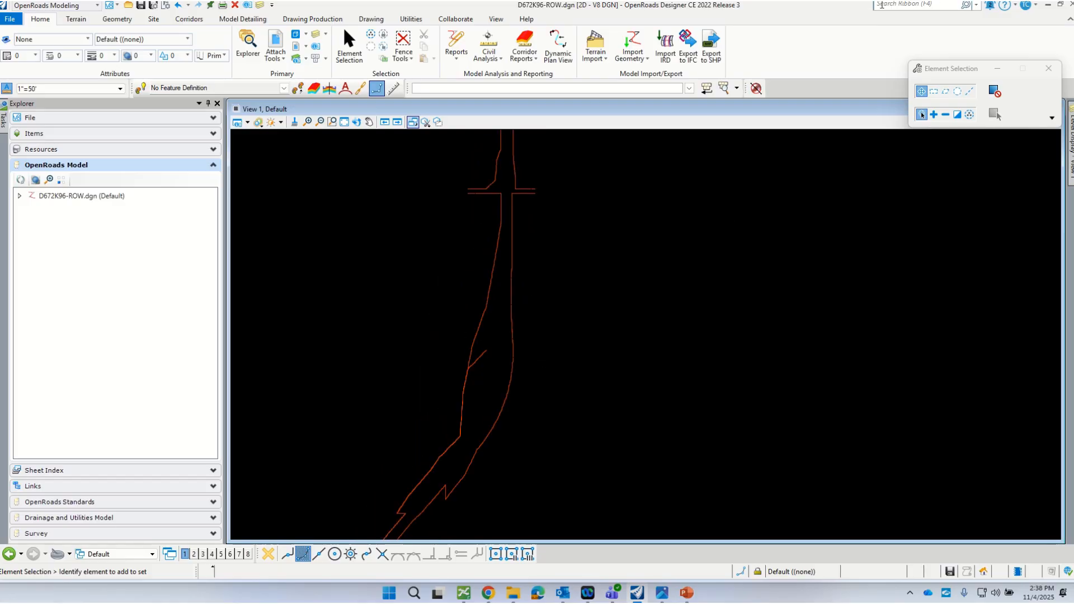
{"action": "left_click", "coordinate": [915, 5]}
{"action": "type", "text": "drop"}
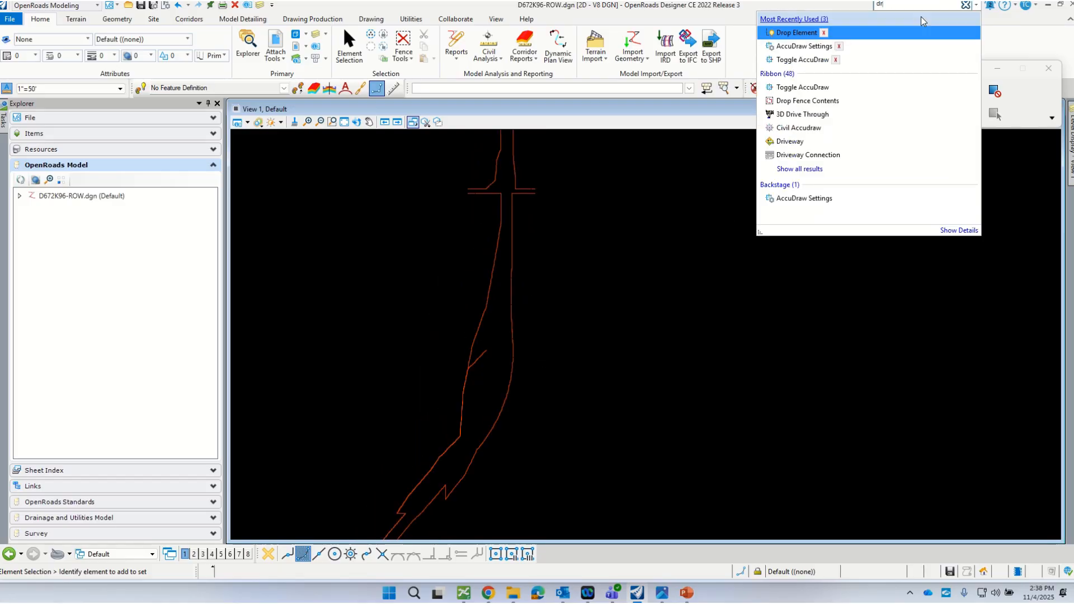
{"action": "left_click", "coordinate": [788, 31]}
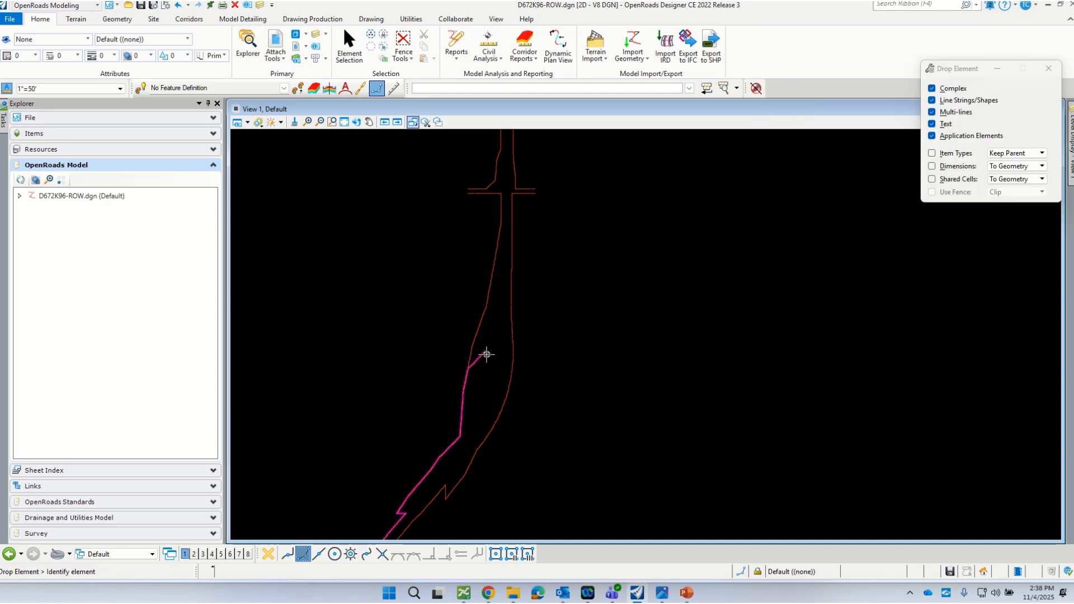
{"action": "right_click", "coordinate": [606, 343]}
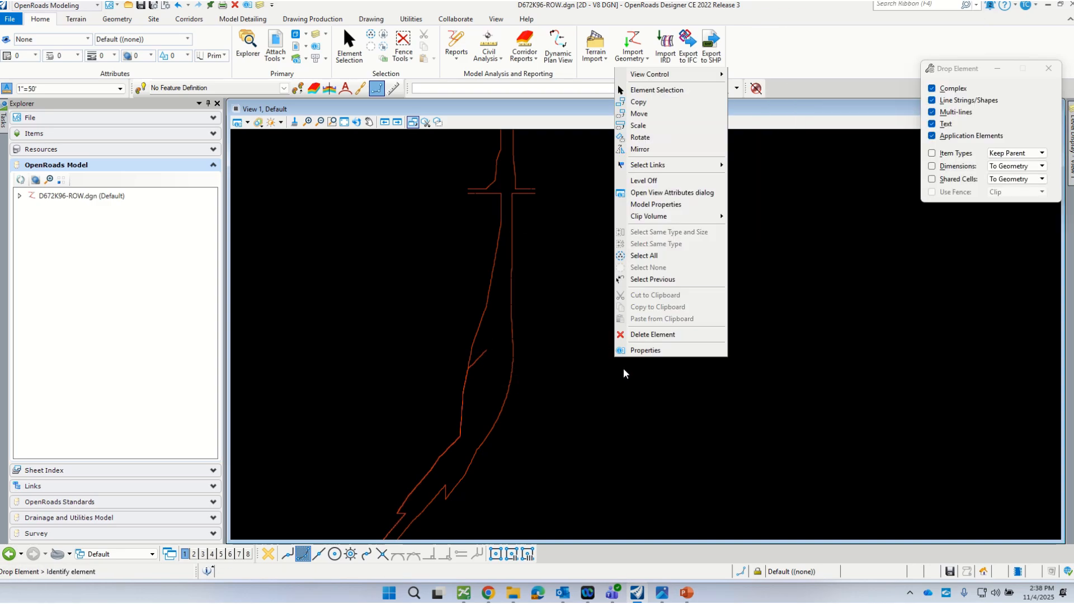
Step: Delete the short stray diagonal spur from the western right-of-way line along the northern curve
{"action": "left_click", "coordinate": [649, 333]}
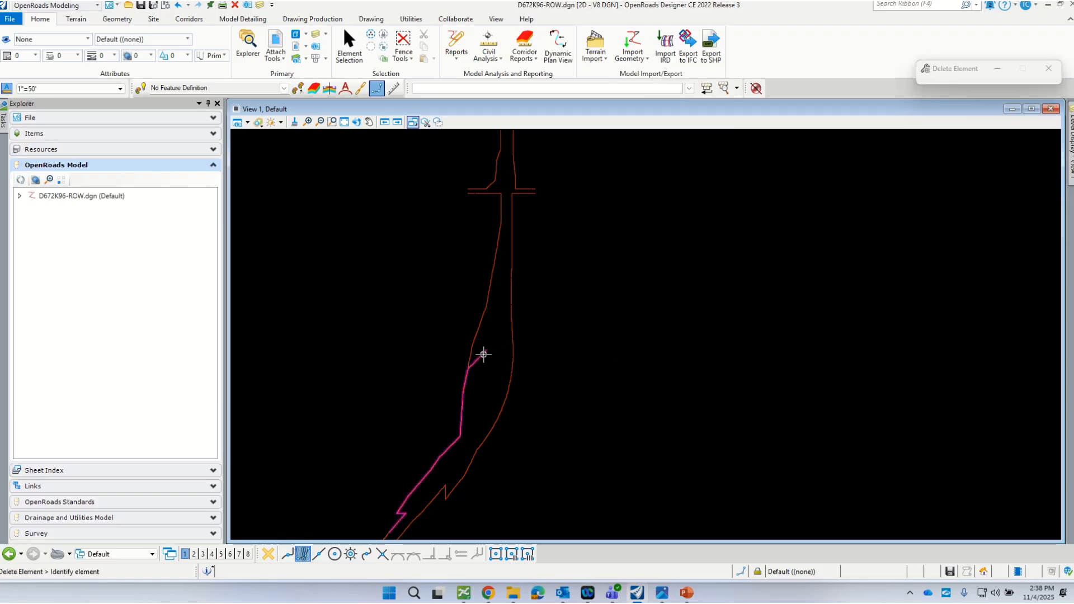
{"action": "scroll", "coordinate": [472, 376], "scroll_direction": "up", "scroll_amount": 3}
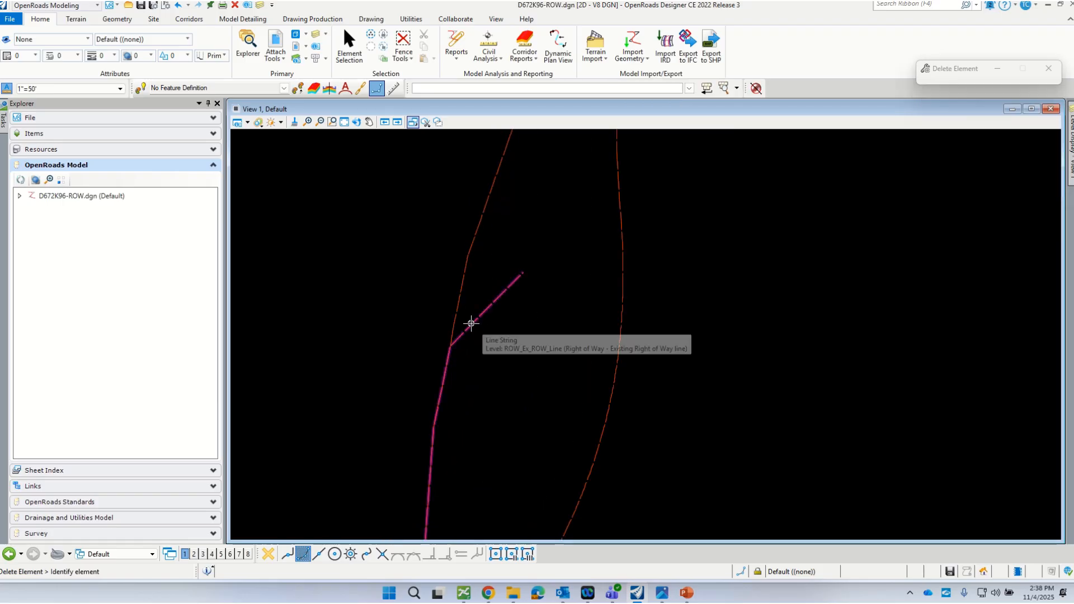
{"action": "left_click", "coordinate": [471, 324]}
{"action": "scroll", "coordinate": [486, 297], "scroll_direction": "down", "scroll_amount": 3}
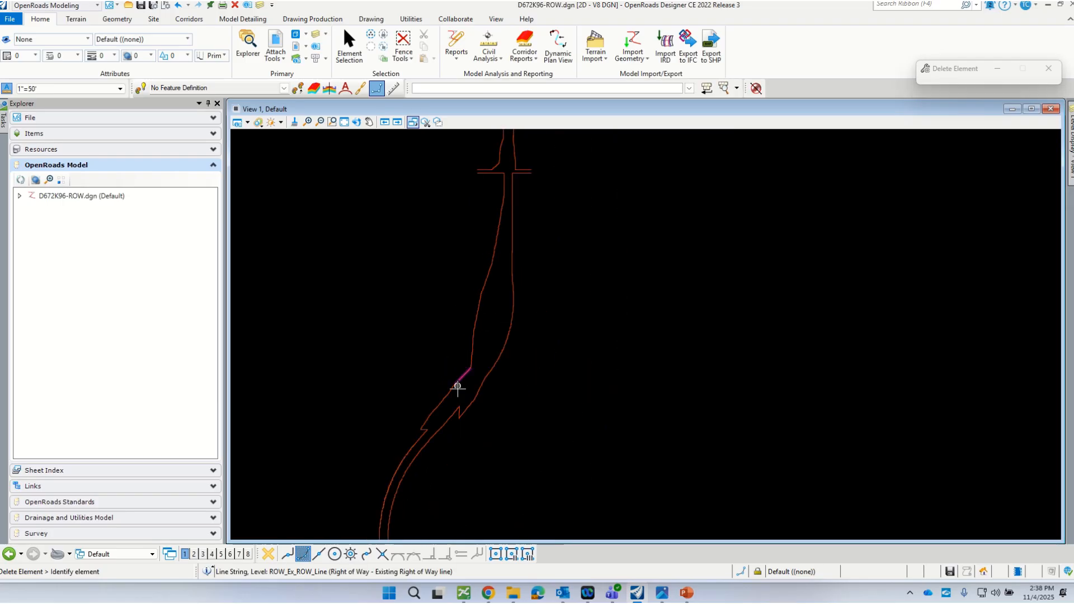
{"action": "scroll", "coordinate": [429, 442], "scroll_direction": "up", "scroll_amount": 3}
{"action": "scroll", "coordinate": [430, 431], "scroll_direction": "down", "scroll_amount": 3}
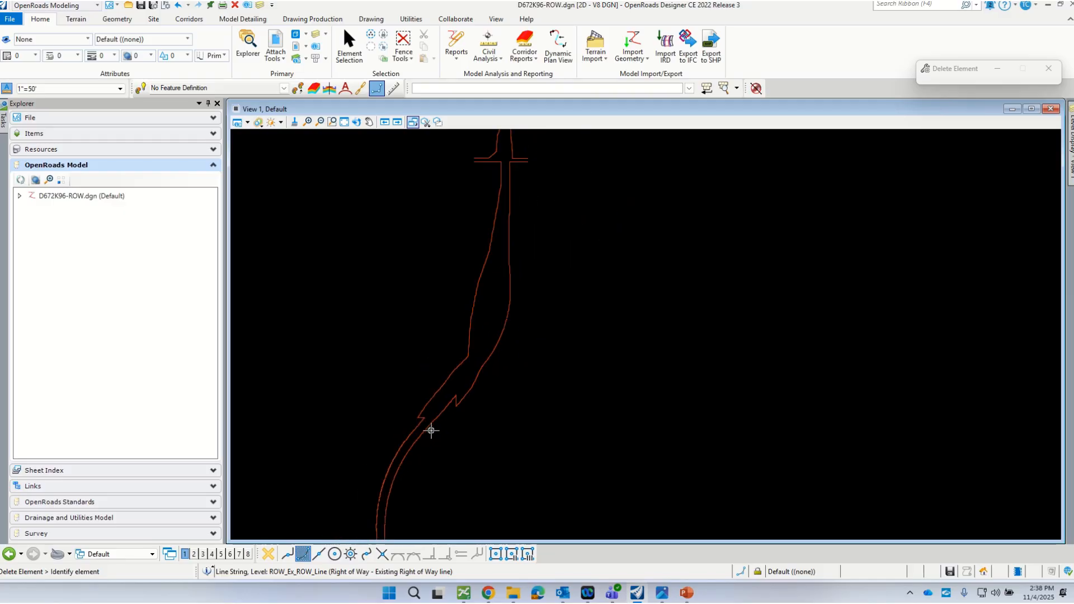
Step: Turn on use of the active feature definition and return to Element Selection
{"action": "scroll", "coordinate": [439, 431], "scroll_direction": "down", "scroll_amount": 2}
{"action": "scroll", "coordinate": [481, 240], "scroll_direction": "up", "scroll_amount": 4}
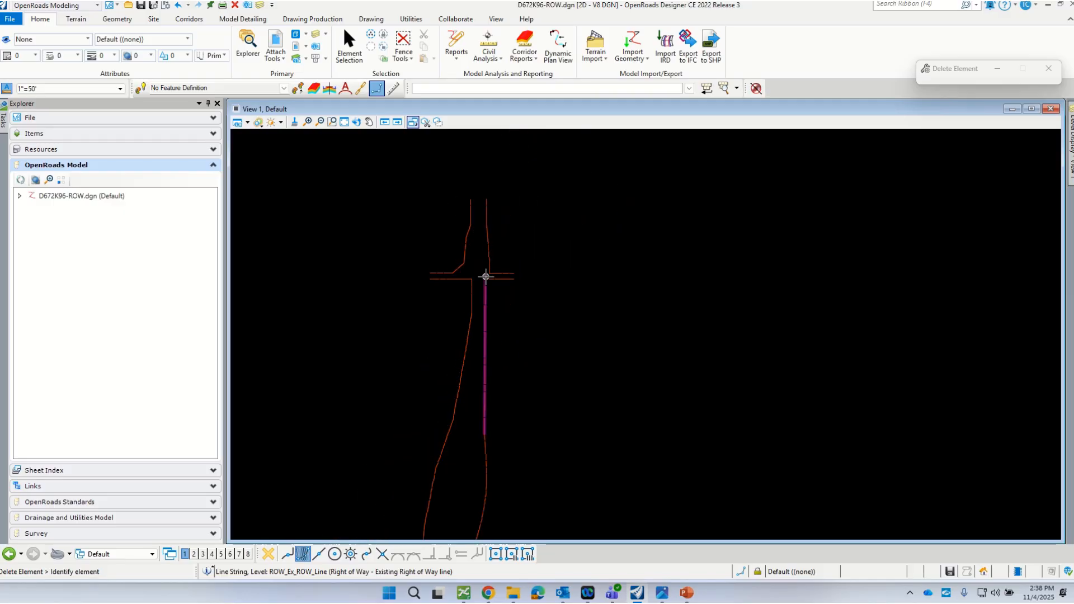
{"action": "scroll", "coordinate": [486, 277], "scroll_direction": "up", "scroll_amount": 2}
{"action": "scroll", "coordinate": [481, 347], "scroll_direction": "down", "scroll_amount": 1}
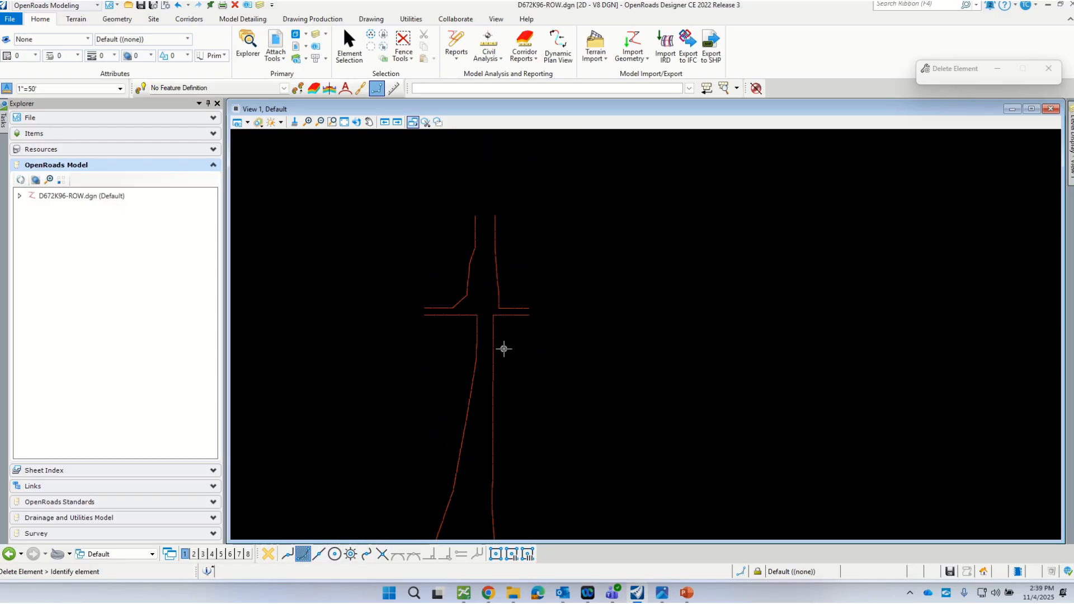
{"action": "left_click", "coordinate": [141, 88]}
{"action": "left_click", "coordinate": [349, 44]}
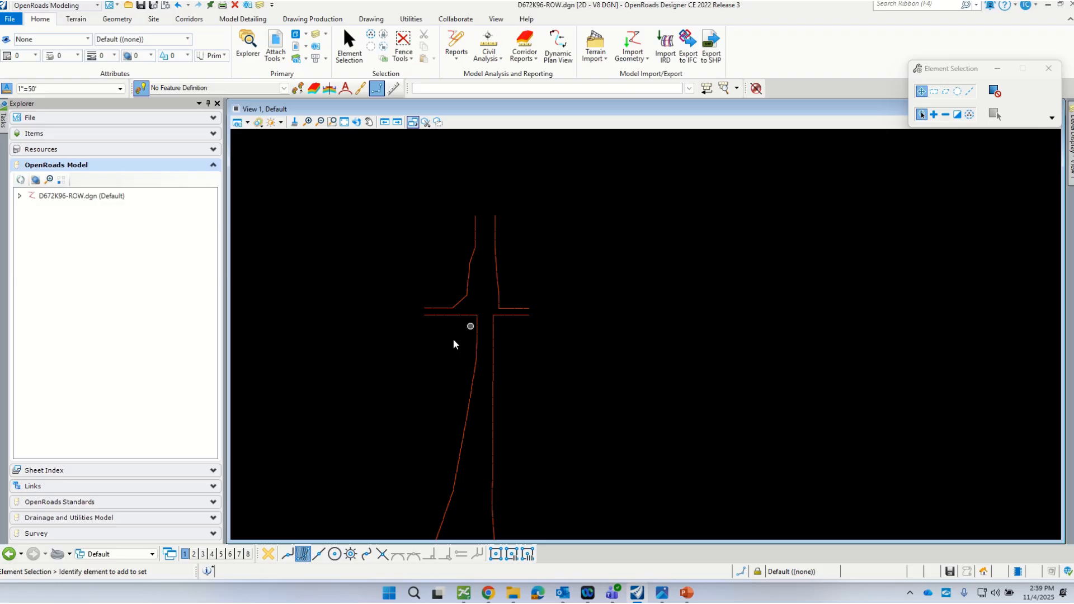
Step: Examine the right-of-way from the northern end down the straight road, and identify the horizontal line crossing it
{"action": "scroll", "coordinate": [476, 313], "scroll_direction": "down", "scroll_amount": 2}
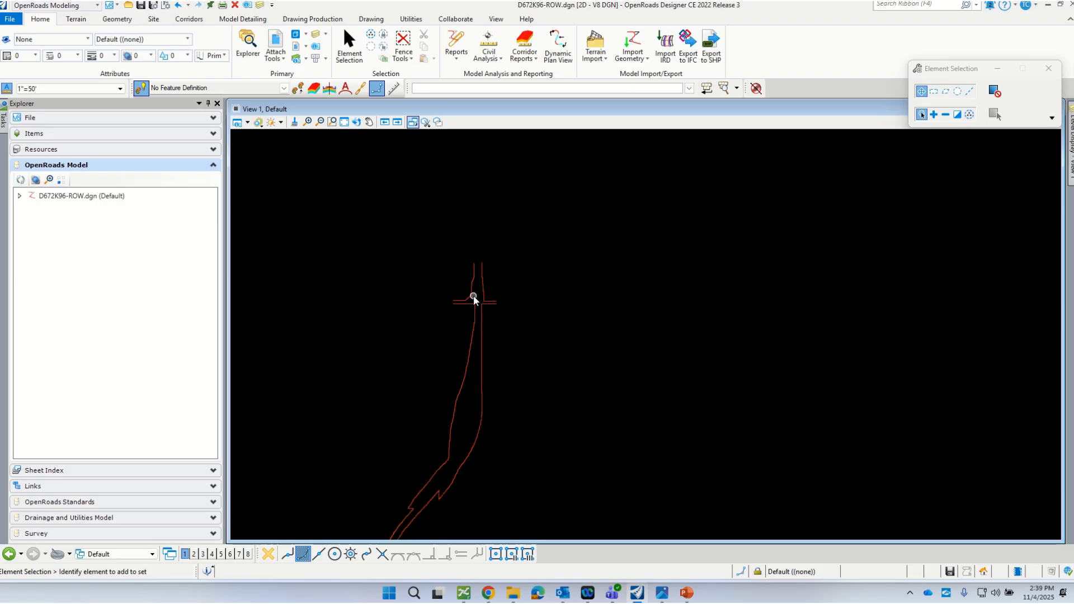
{"action": "scroll", "coordinate": [485, 388], "scroll_direction": "down", "scroll_amount": 3}
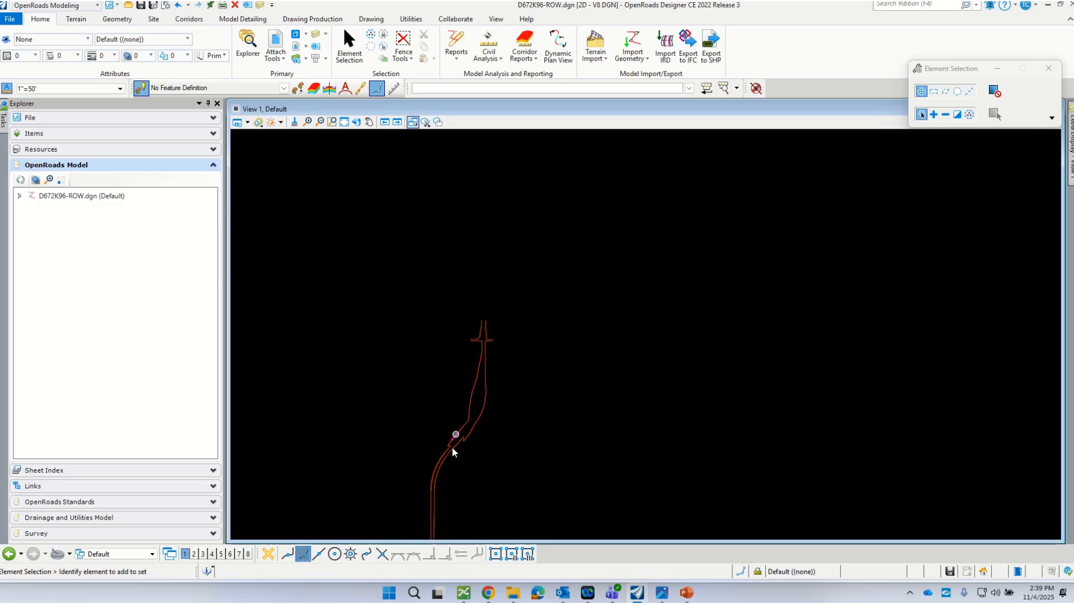
{"action": "scroll", "coordinate": [438, 483], "scroll_direction": "up", "scroll_amount": 5}
{"action": "scroll", "coordinate": [472, 387], "scroll_direction": "down", "scroll_amount": 4}
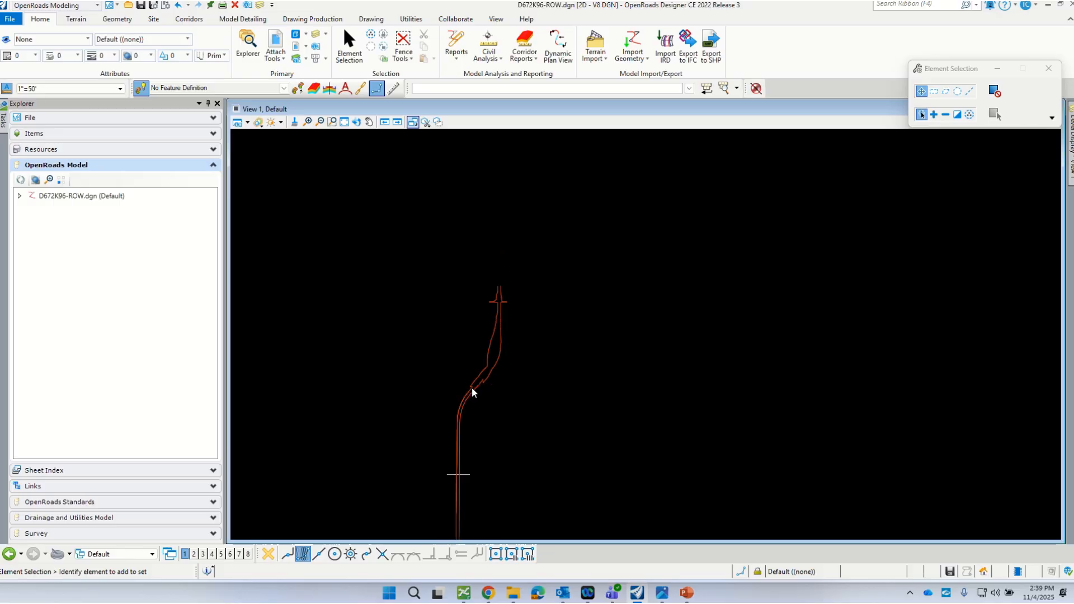
{"action": "scroll", "coordinate": [474, 460], "scroll_direction": "up", "scroll_amount": 2}
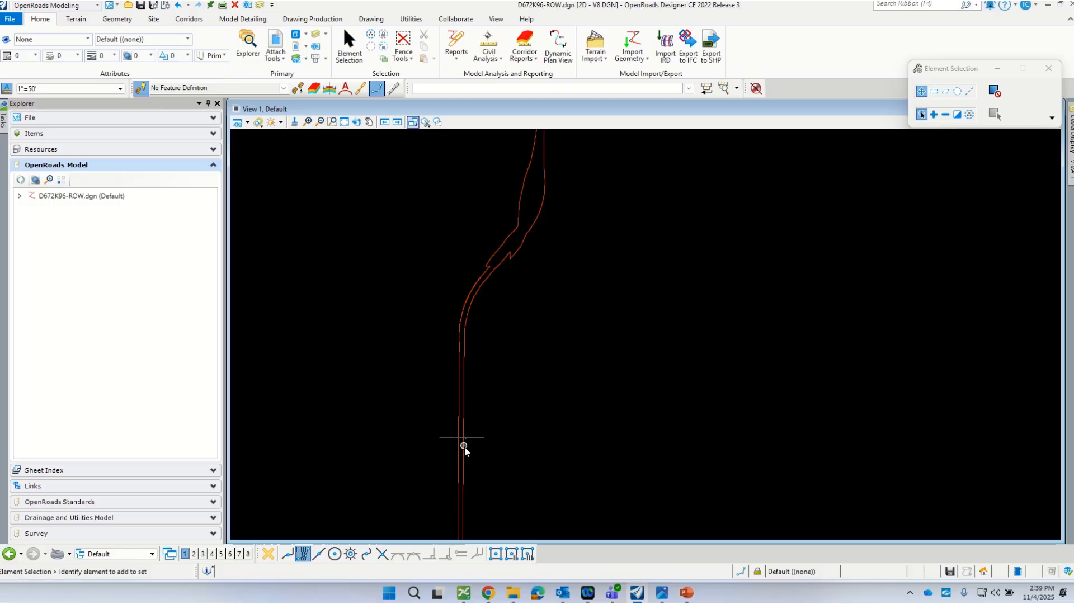
{"action": "scroll", "coordinate": [443, 439], "scroll_direction": "up", "scroll_amount": 3}
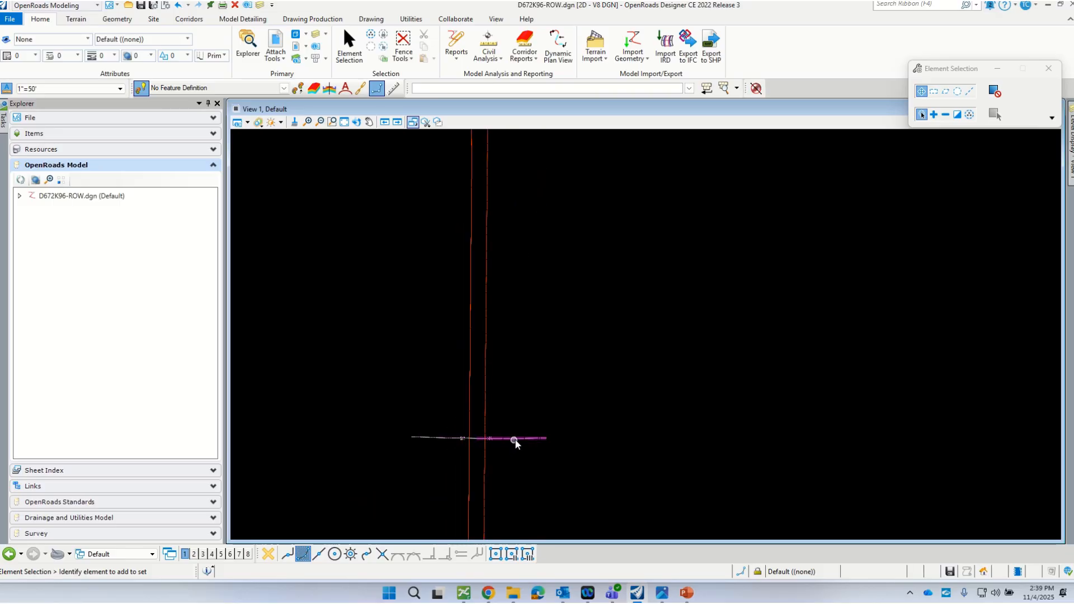
{"action": "scroll", "coordinate": [507, 438], "scroll_direction": "down", "scroll_amount": 2}
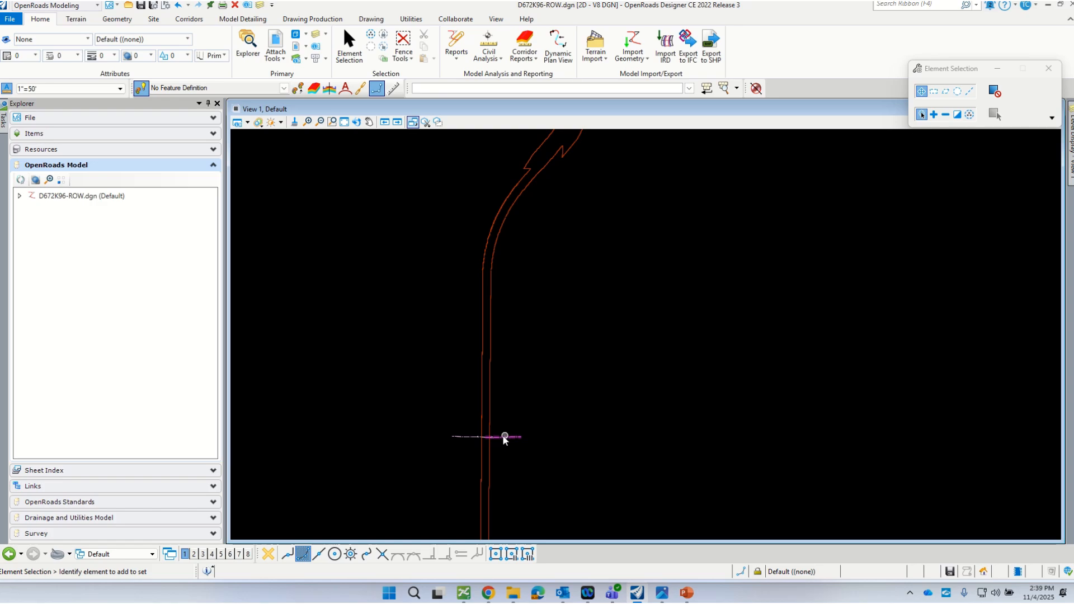
{"action": "scroll", "coordinate": [494, 437], "scroll_direction": "up", "scroll_amount": 2}
{"action": "scroll", "coordinate": [466, 435], "scroll_direction": "down", "scroll_amount": 2}
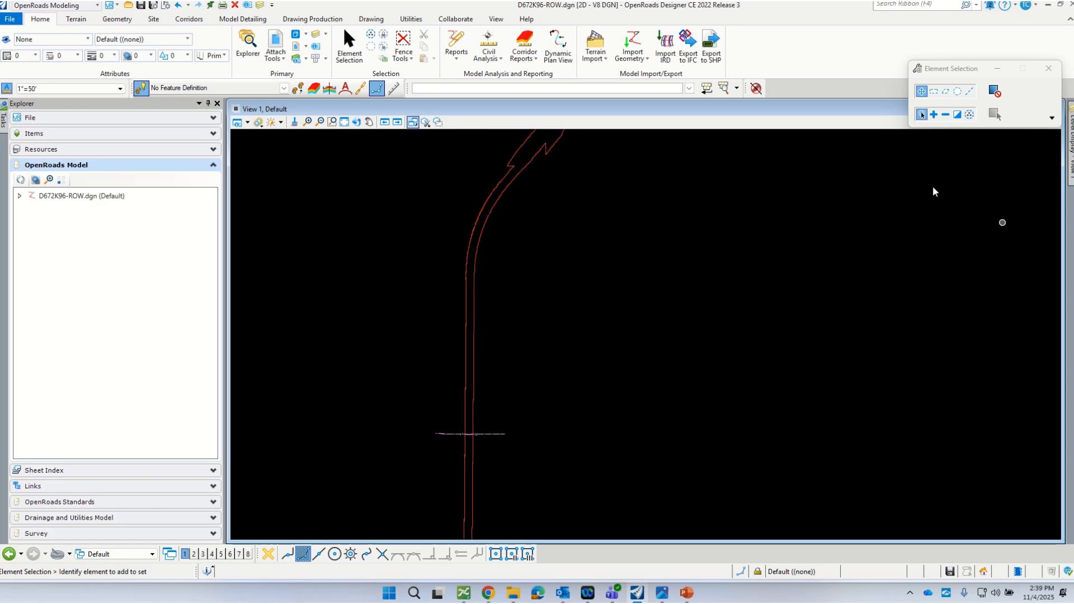
Step: Turn off the ROW_Ex_Section_Lines level by element, using the horizontal section line that crosses the road
{"action": "left_click", "coordinate": [314, 34]}
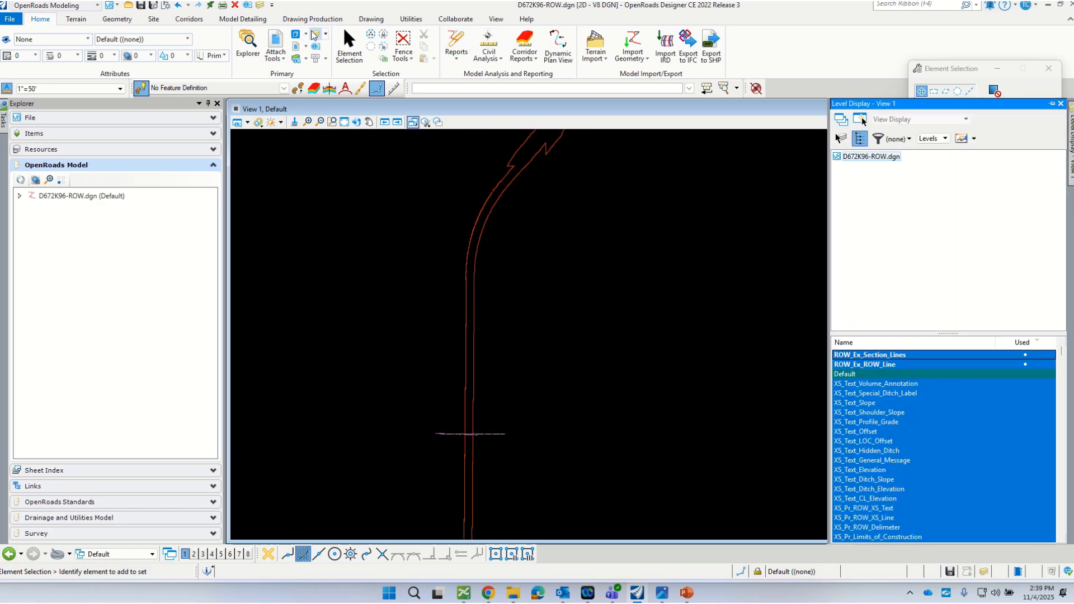
{"action": "right_click", "coordinate": [862, 432]}
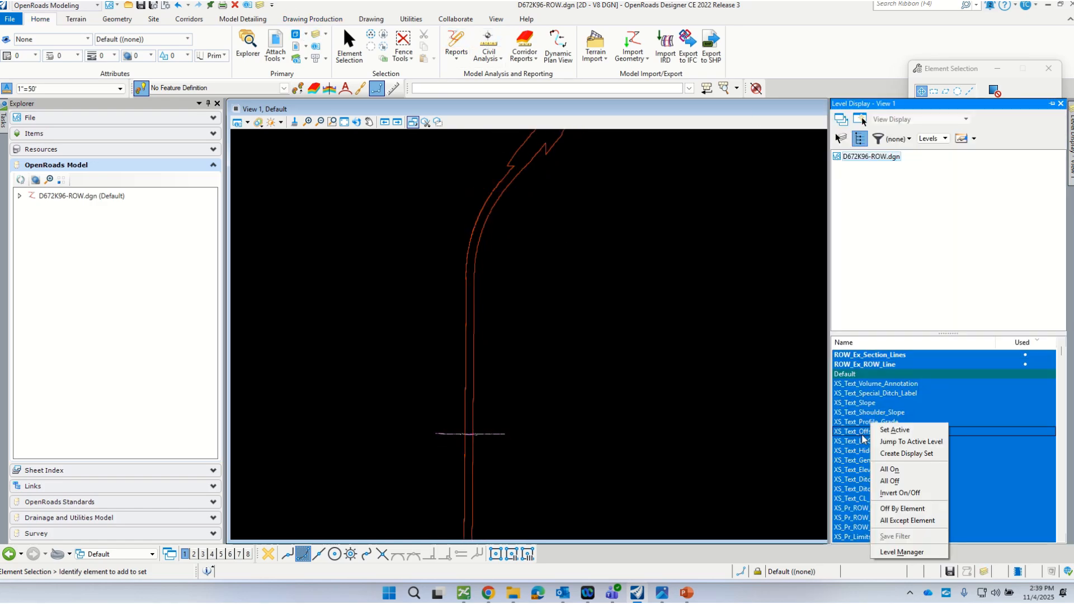
{"action": "left_click", "coordinate": [912, 508]}
{"action": "left_click", "coordinate": [489, 435]}
Step: Select all the displayed right-of-way lines with one selection window around the whole project
{"action": "scroll", "coordinate": [479, 442], "scroll_direction": "down", "scroll_amount": 1}
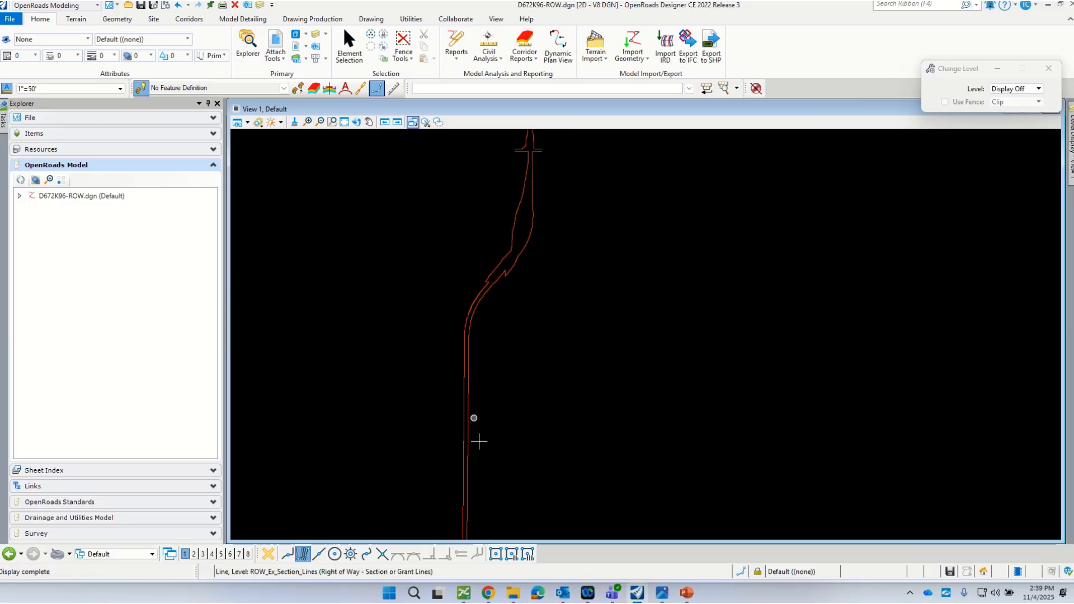
{"action": "scroll", "coordinate": [475, 436], "scroll_direction": "down", "scroll_amount": 2}
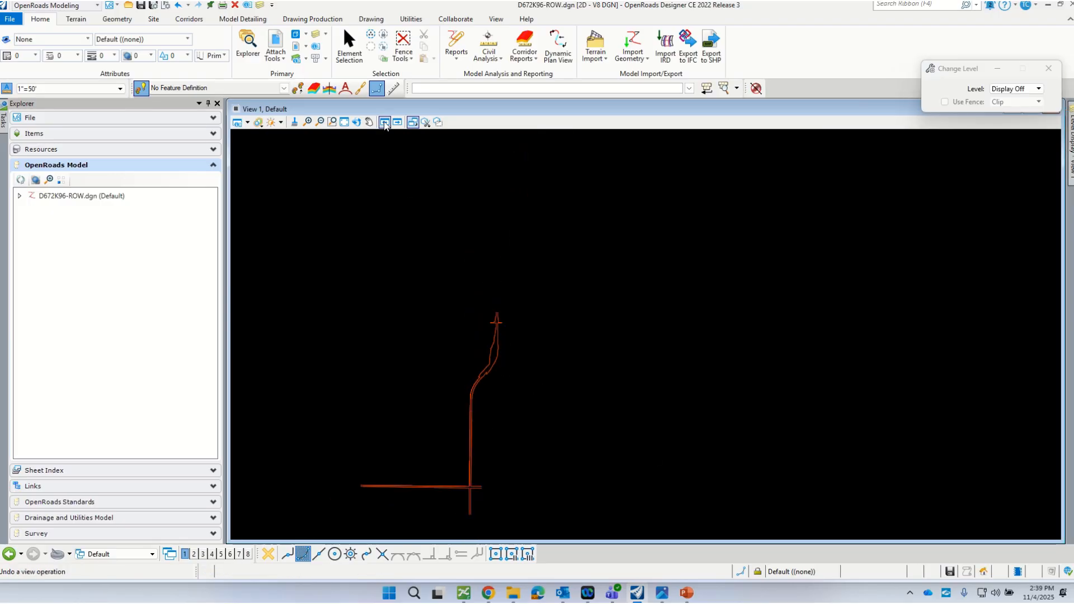
{"action": "left_click", "coordinate": [349, 56]}
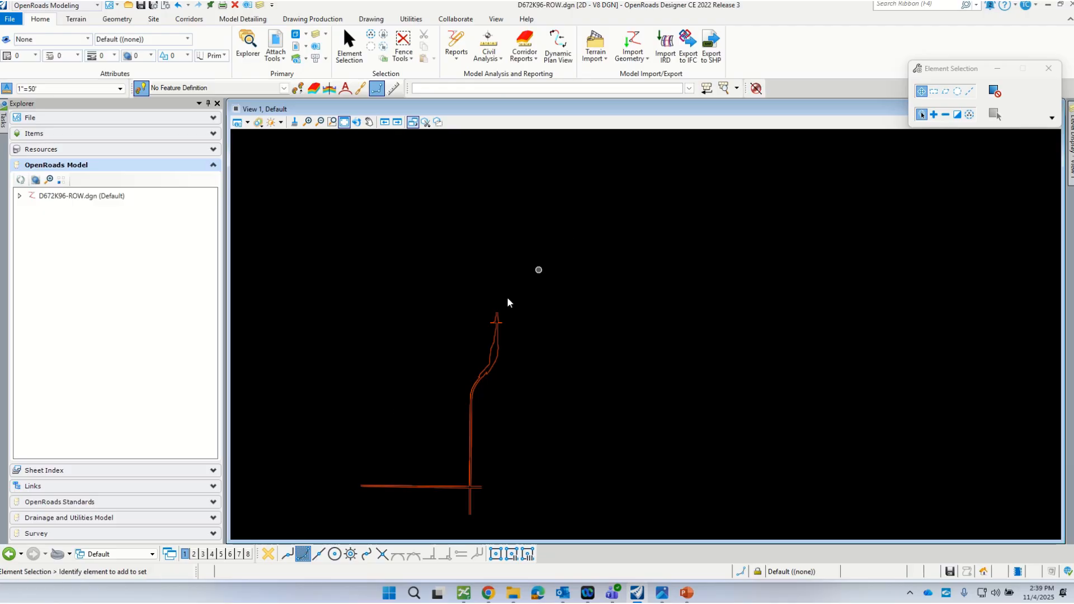
{"action": "mouse_move", "coordinate": [565, 232]}
{"action": "left_mouse_down"}
{"action": "mouse_move", "coordinate": [320, 515]}
{"action": "mouse_move", "coordinate": [324, 531]}
{"action": "left_mouse_up"}
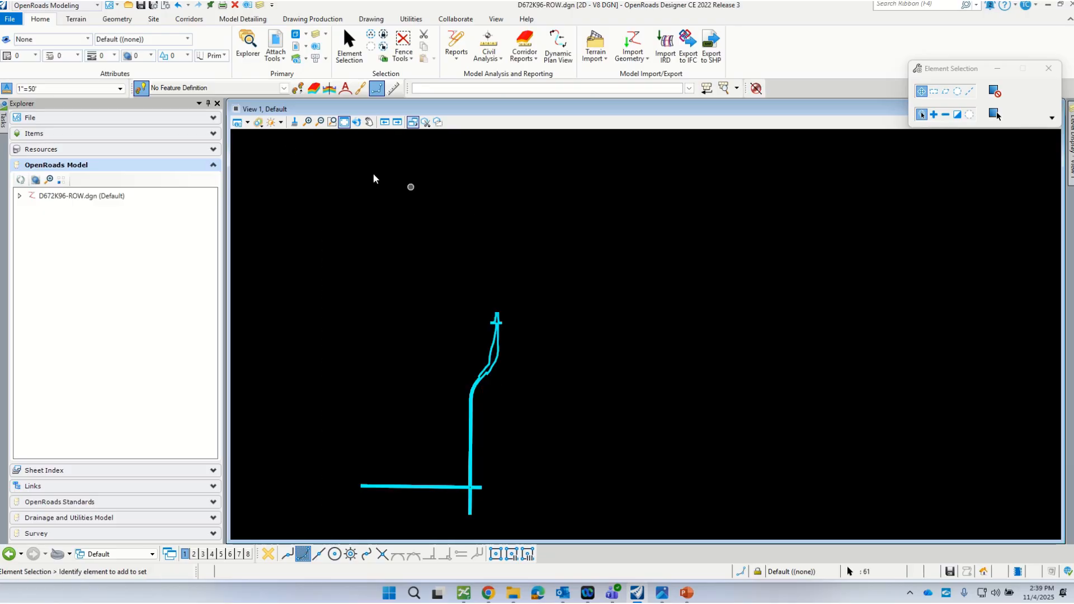
Step: Set the active feature definition to ROW_Ex_ROW_Line from the Linear Right_of_Way group
{"action": "left_click", "coordinate": [285, 88]}
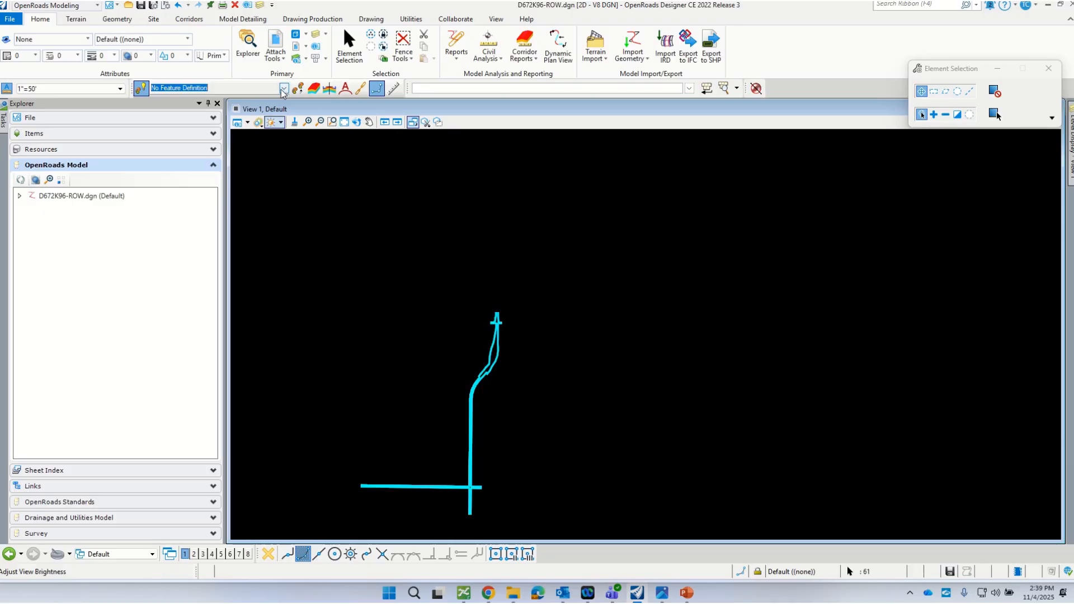
{"action": "left_click", "coordinate": [284, 89]}
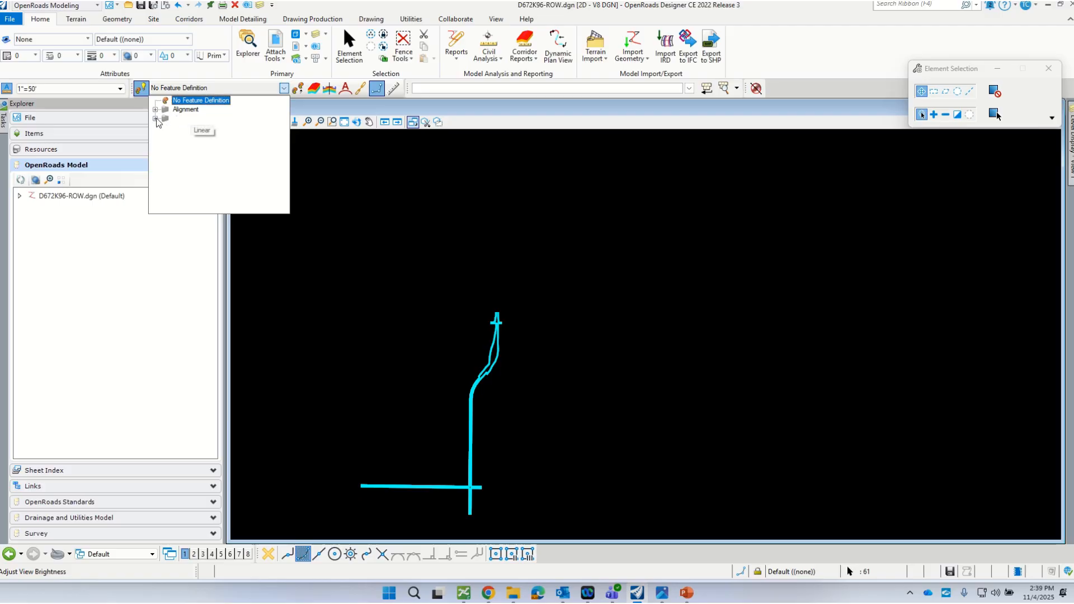
{"action": "double_click", "coordinate": [181, 118]}
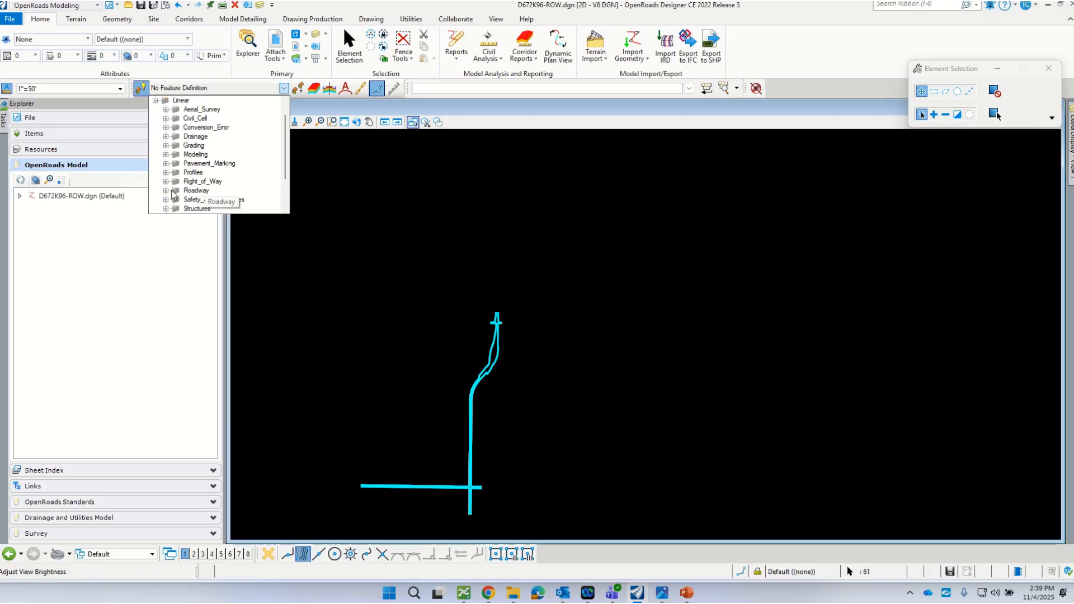
{"action": "left_click", "coordinate": [166, 192]}
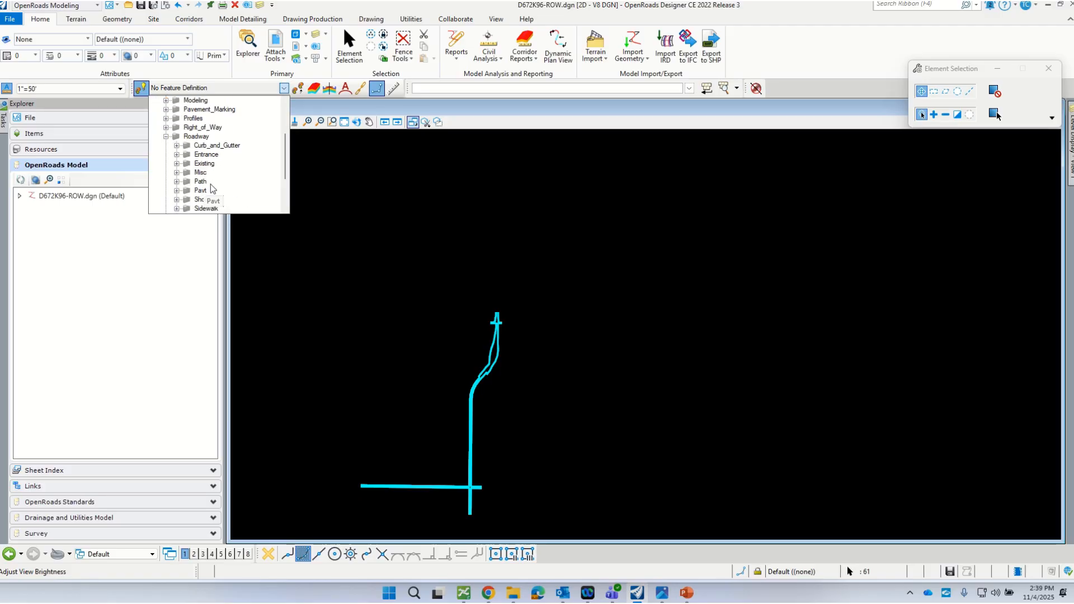
{"action": "scroll", "coordinate": [227, 195], "scroll_direction": "down", "scroll_amount": 1}
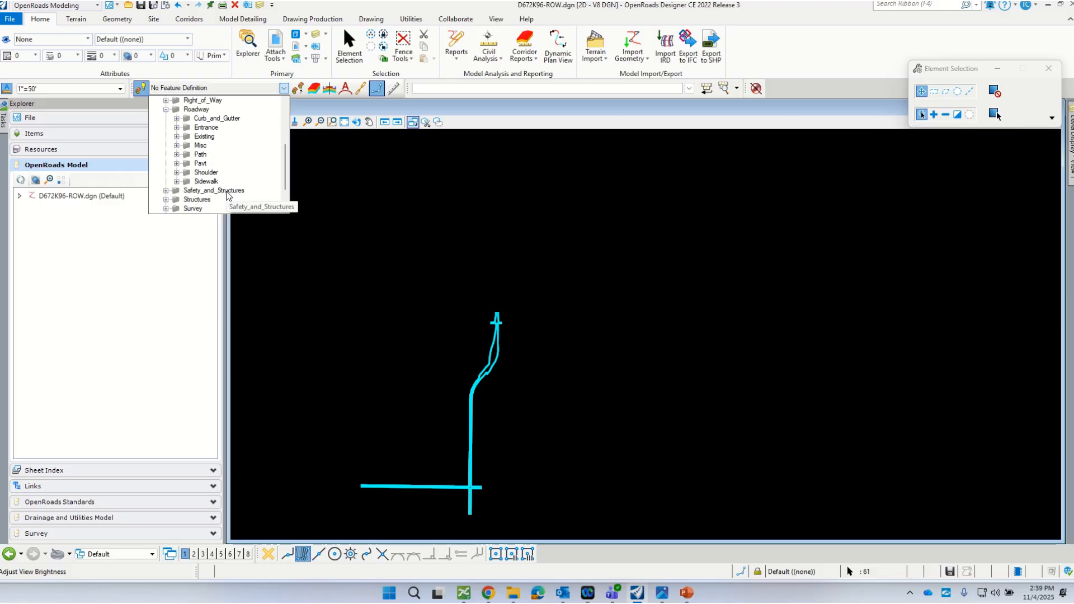
{"action": "scroll", "coordinate": [231, 151], "scroll_direction": "up", "scroll_amount": 3}
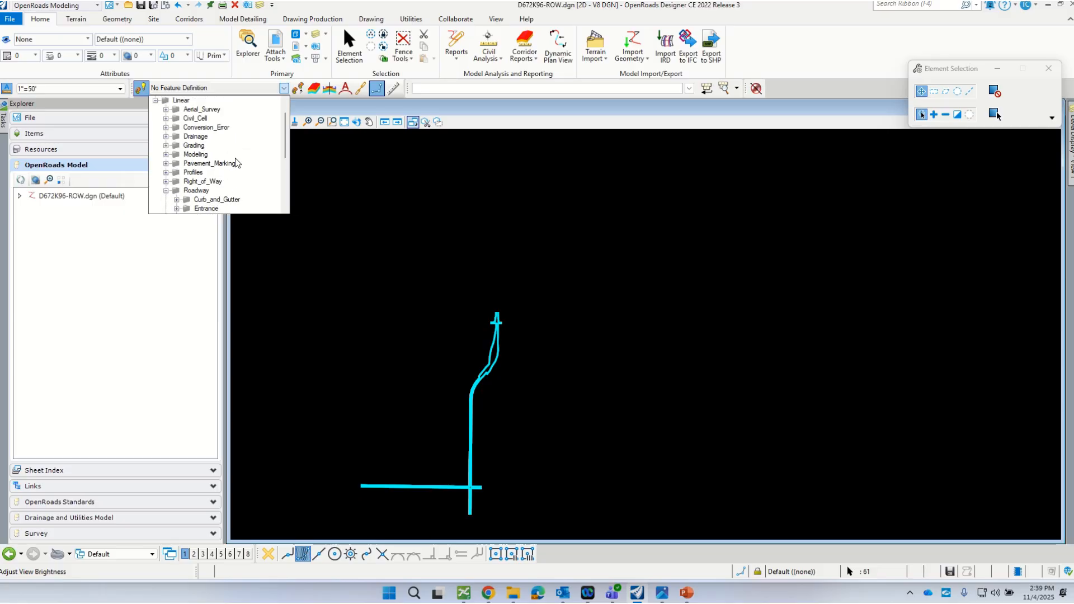
{"action": "left_click", "coordinate": [165, 182]}
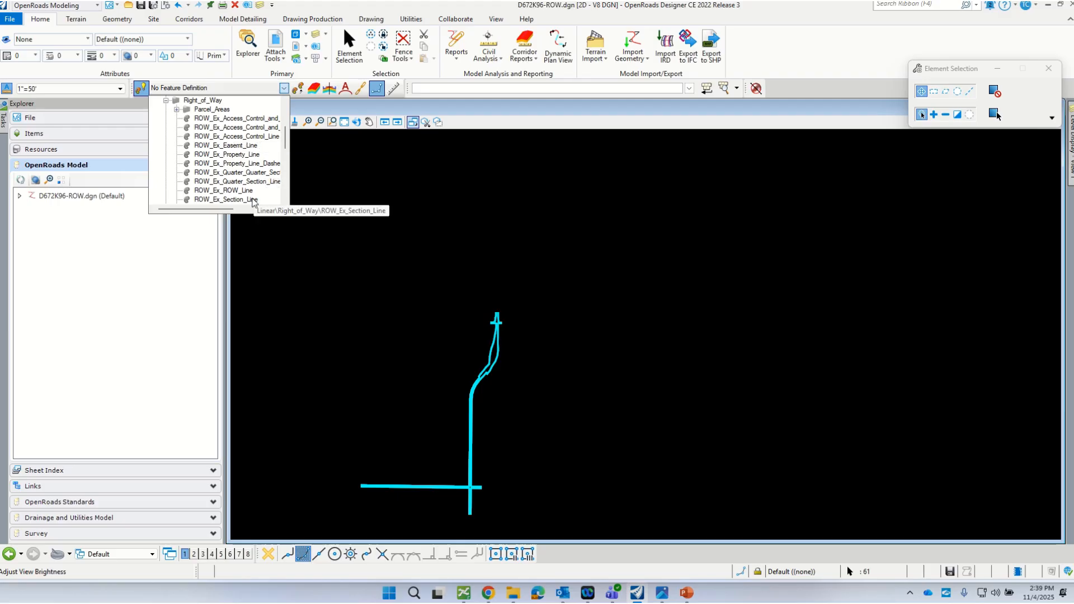
{"action": "left_click", "coordinate": [222, 191]}
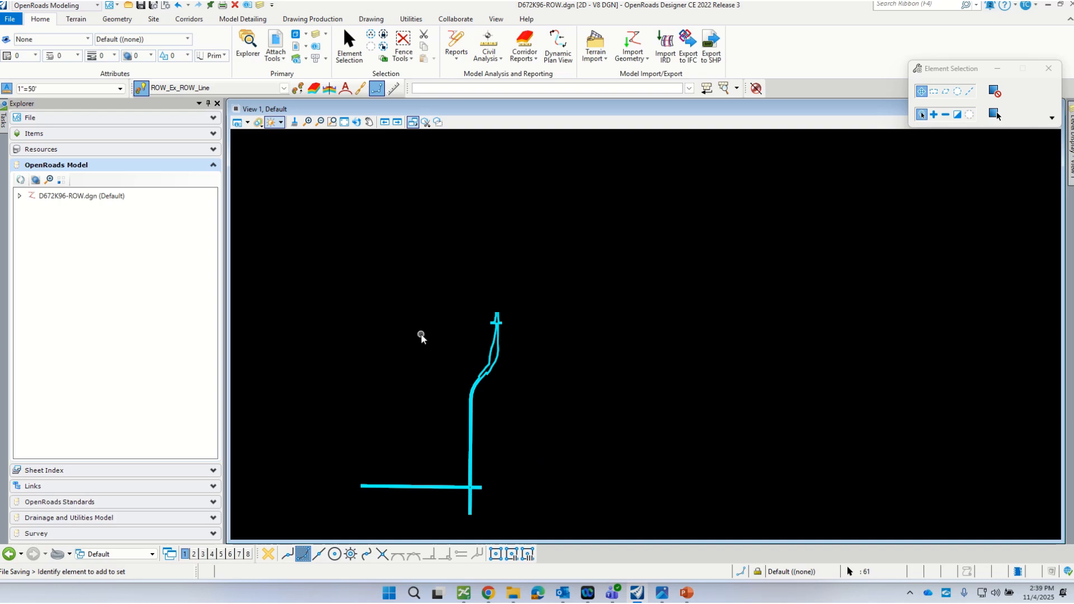
{"action": "left_click", "coordinate": [118, 20]}
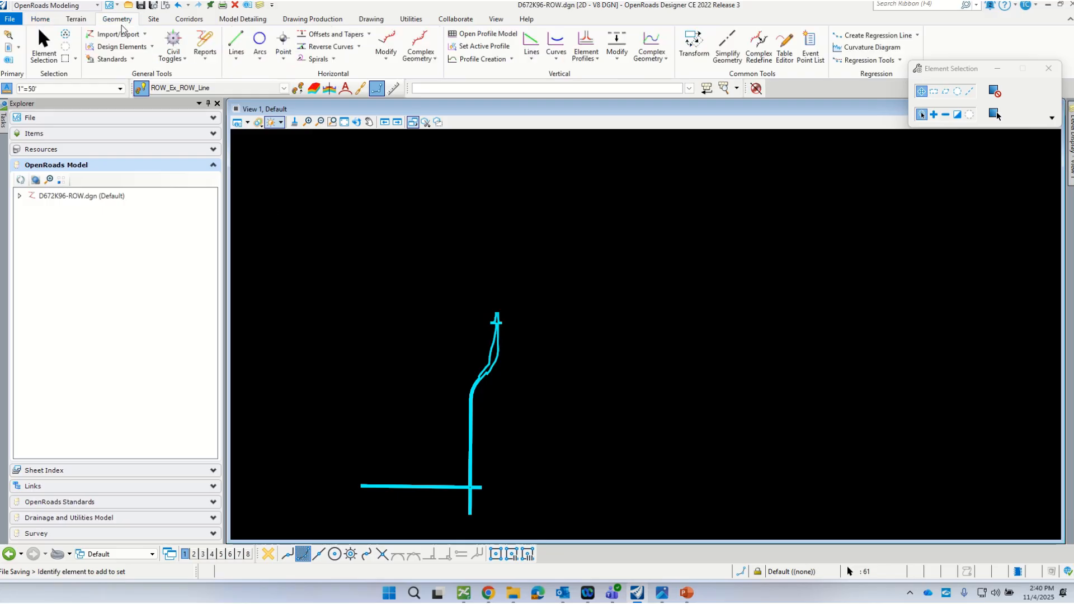
{"action": "left_click", "coordinate": [132, 60]}
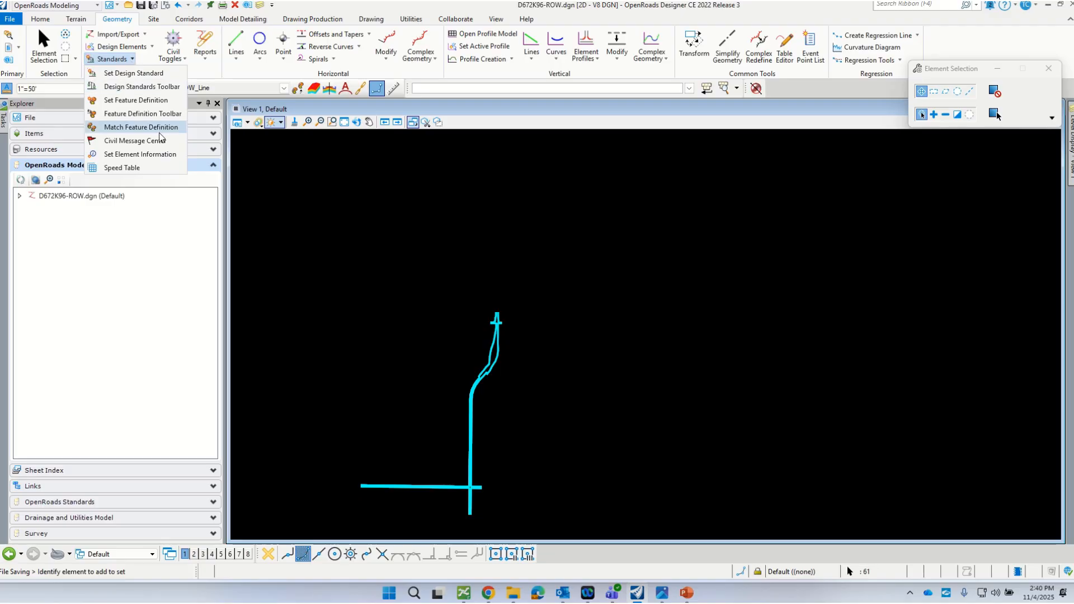
{"action": "left_click", "coordinate": [124, 100]}
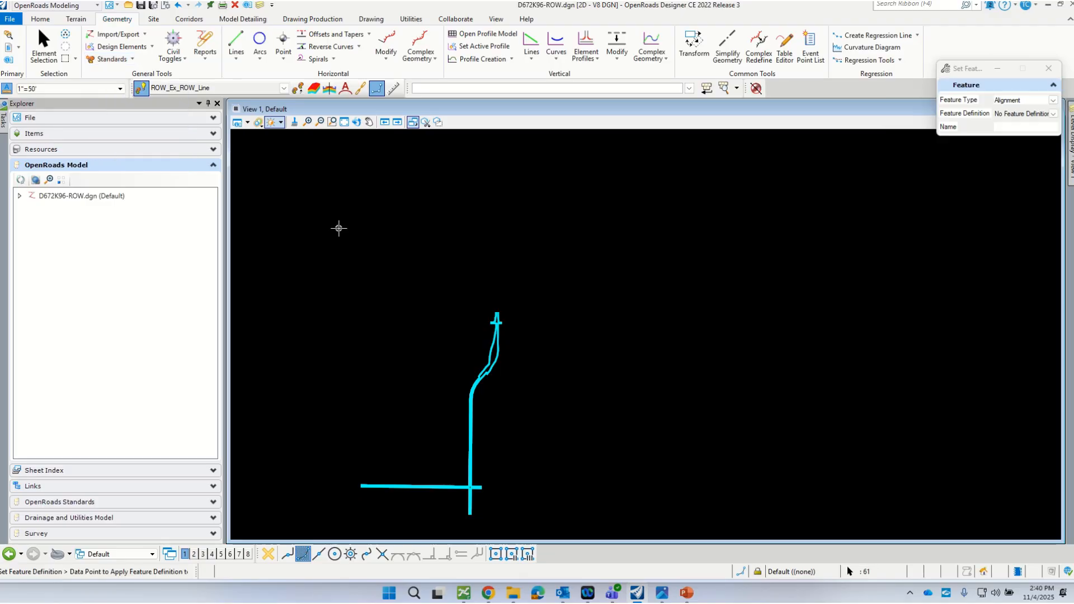
{"action": "left_click_drag", "start_coordinate": [969, 73], "coordinate": [494, 203]}
{"action": "left_click", "coordinate": [580, 244]}
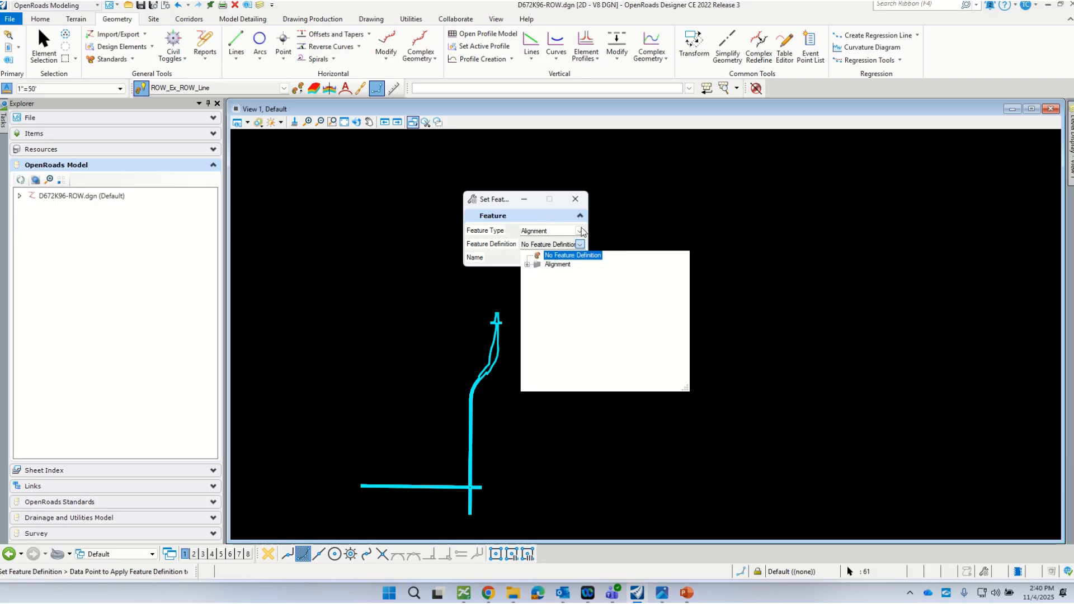
{"action": "left_click", "coordinate": [528, 199]}
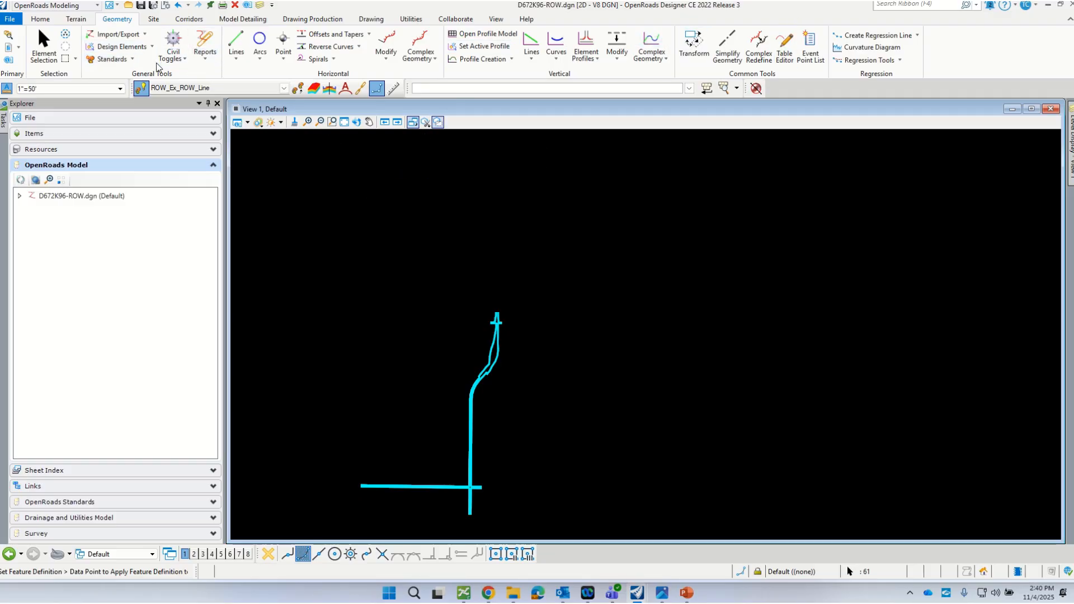
Step: Apply the Linear feature definition ROW_Ex_ROW_Line from Right_of_Way to all the selected right-of-way lines with Set Feature Definition
{"action": "left_click", "coordinate": [133, 60]}
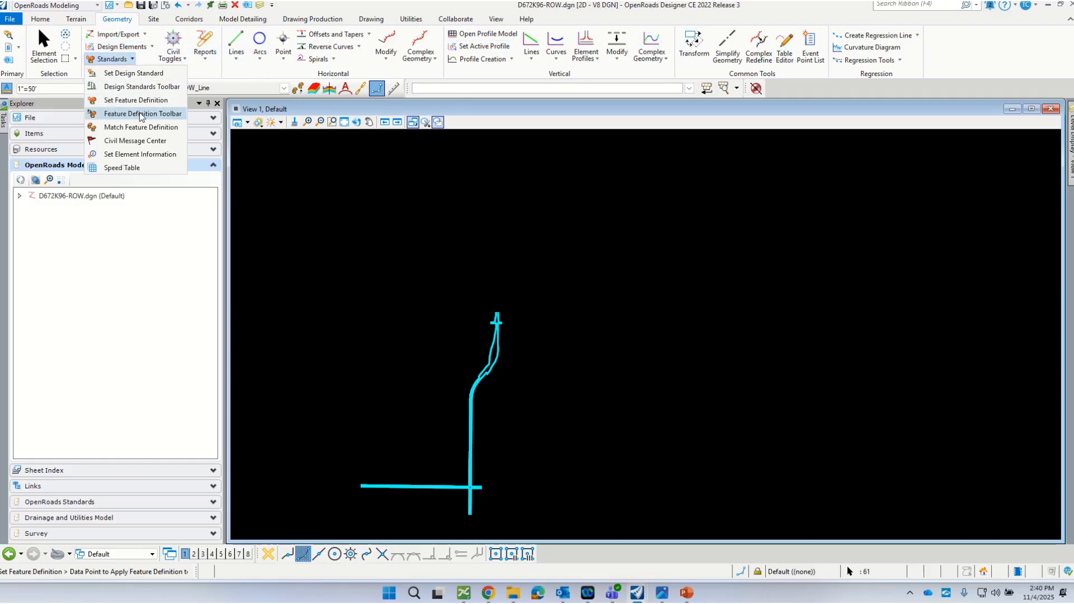
{"action": "left_click", "coordinate": [137, 100]}
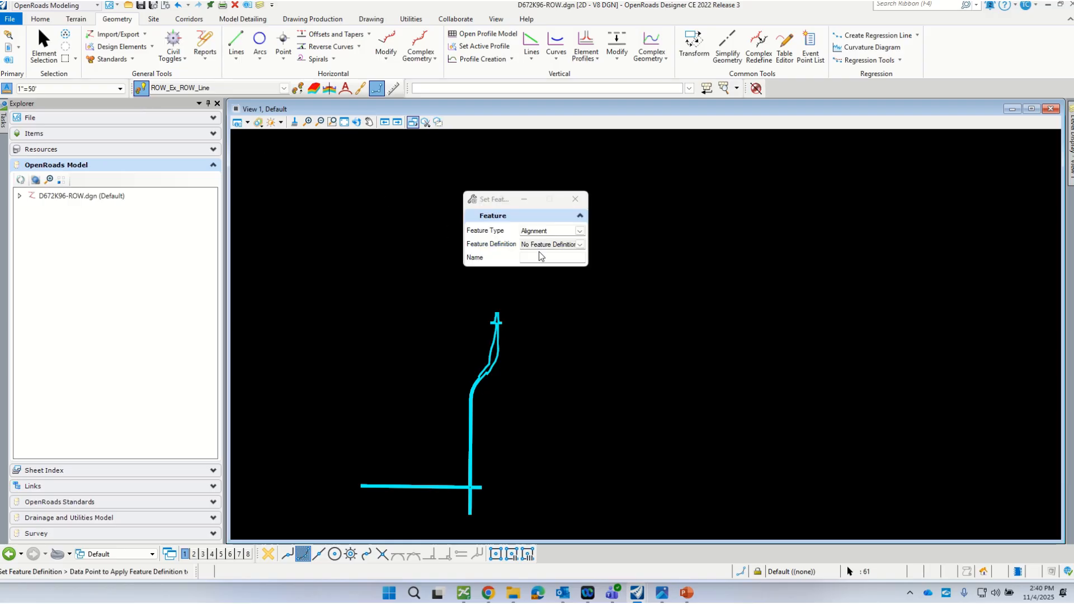
{"action": "left_click", "coordinate": [580, 231]}
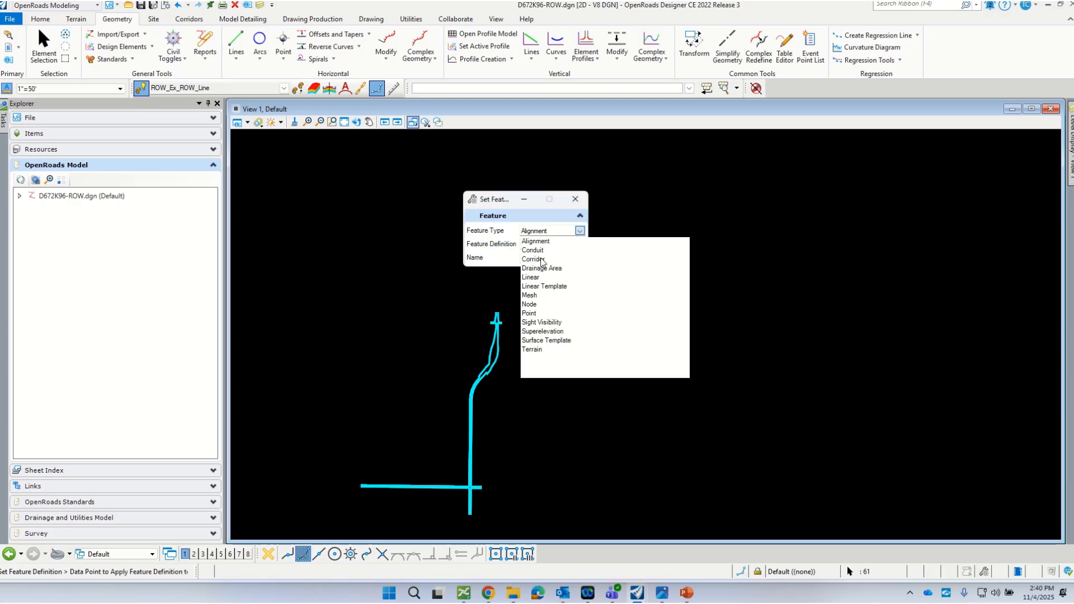
{"action": "left_click", "coordinate": [531, 277]}
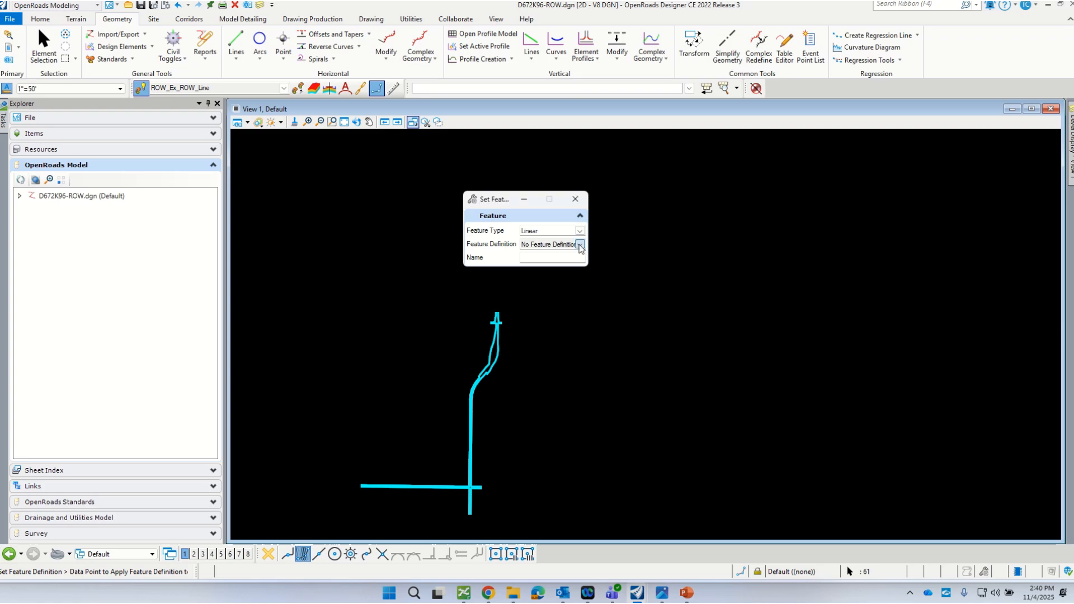
{"action": "left_click", "coordinate": [580, 245]}
{"action": "left_click", "coordinate": [527, 265]}
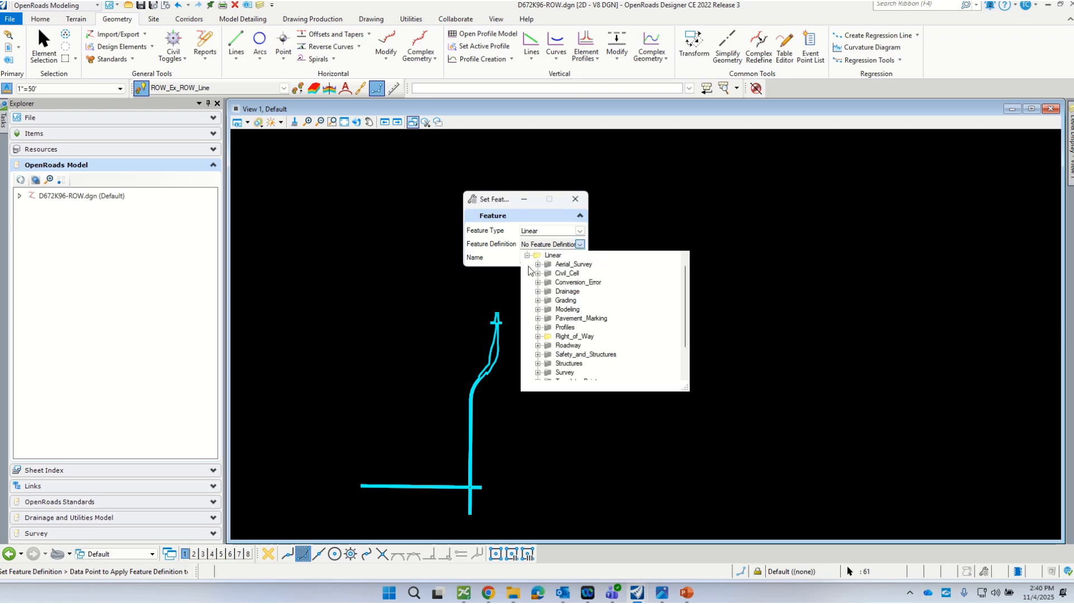
{"action": "left_click", "coordinate": [539, 337]}
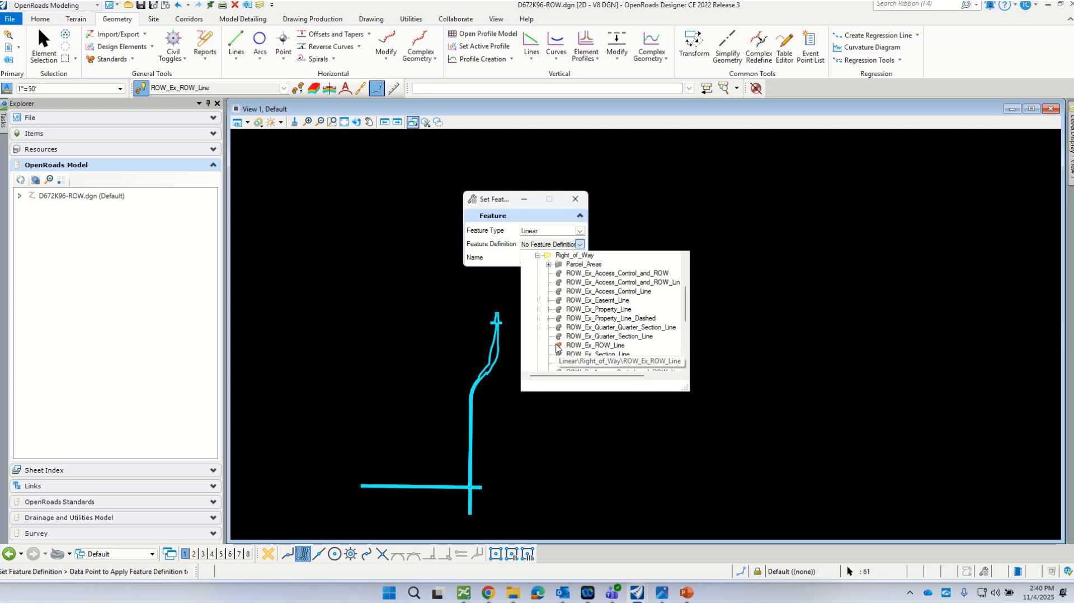
{"action": "left_click", "coordinate": [561, 343]}
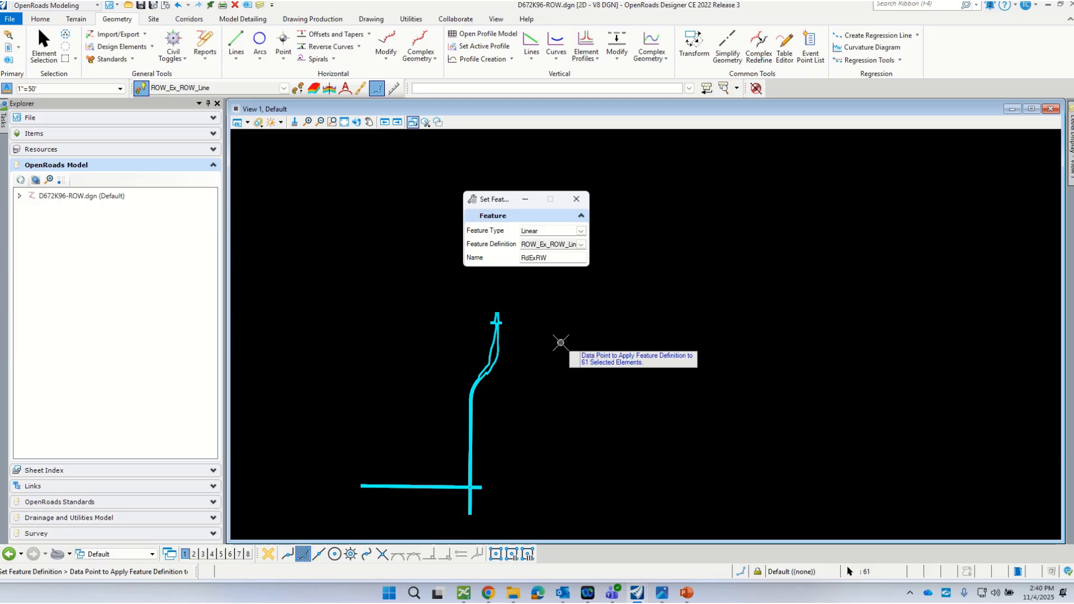
{"action": "left_click", "coordinate": [365, 355]}
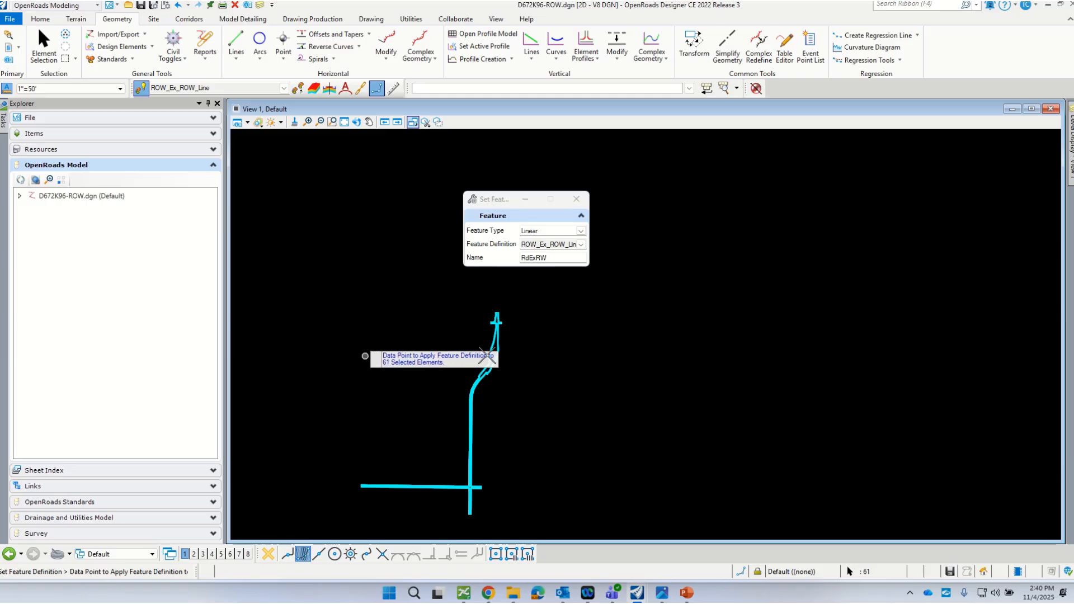
Step: Inspect the feature definition and name of the horizontal right-of-way line southwest of the northern intersection
{"action": "scroll", "coordinate": [492, 350], "scroll_direction": "up", "scroll_amount": 4}
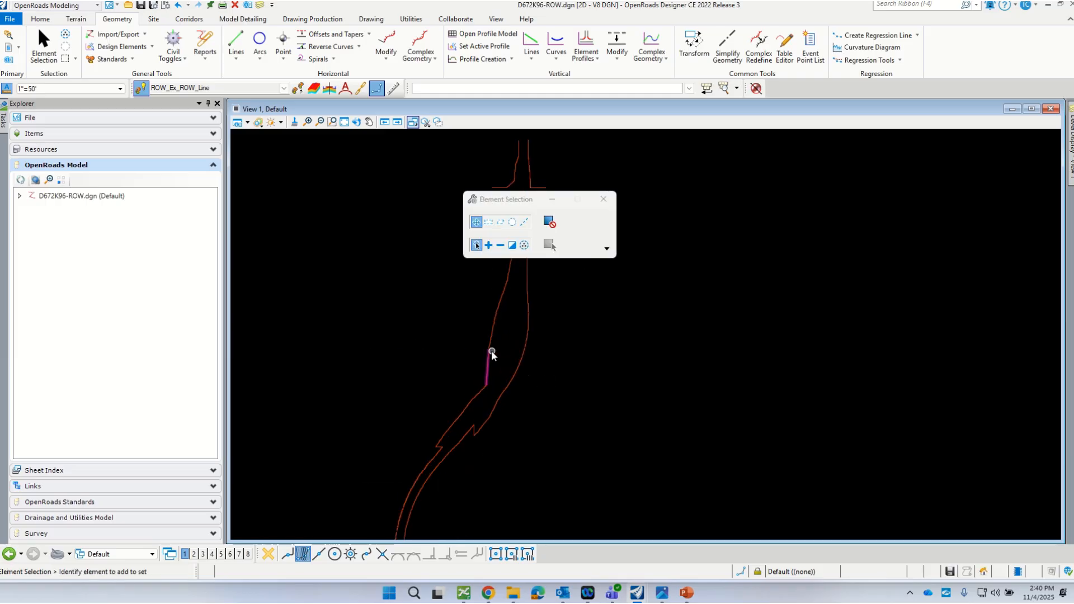
{"action": "scroll", "coordinate": [521, 224], "scroll_direction": "up", "scroll_amount": 3}
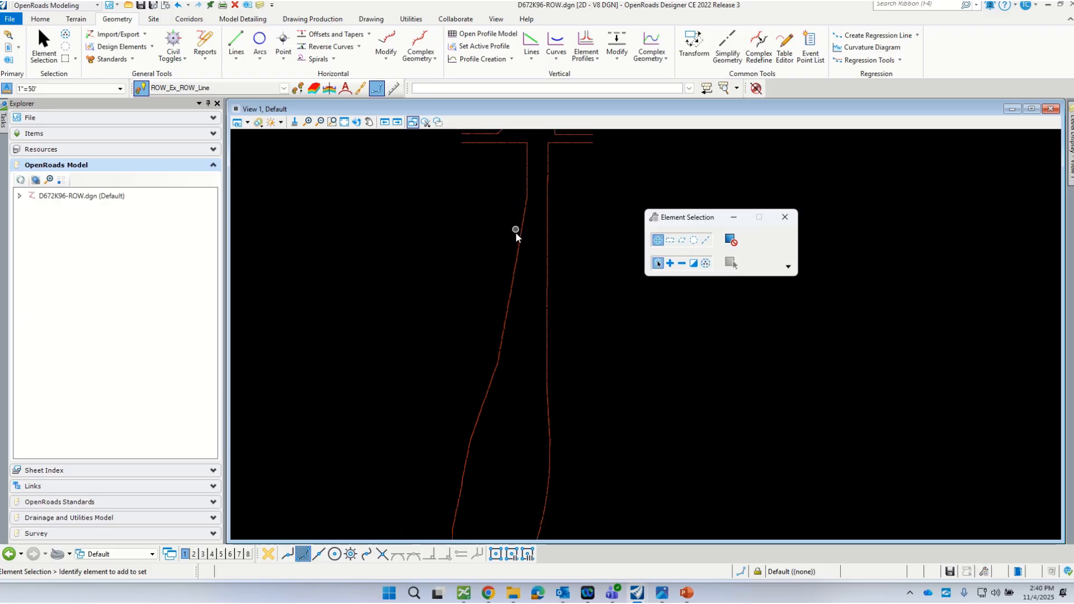
{"action": "scroll", "coordinate": [513, 217], "scroll_direction": "up", "scroll_amount": 4}
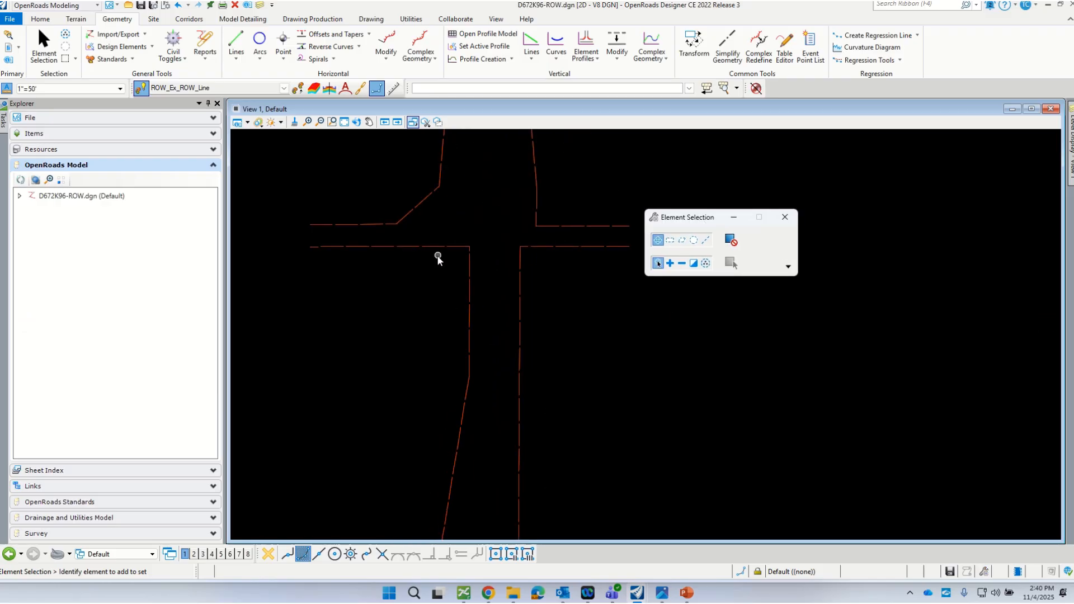
{"action": "left_click", "coordinate": [425, 247]}
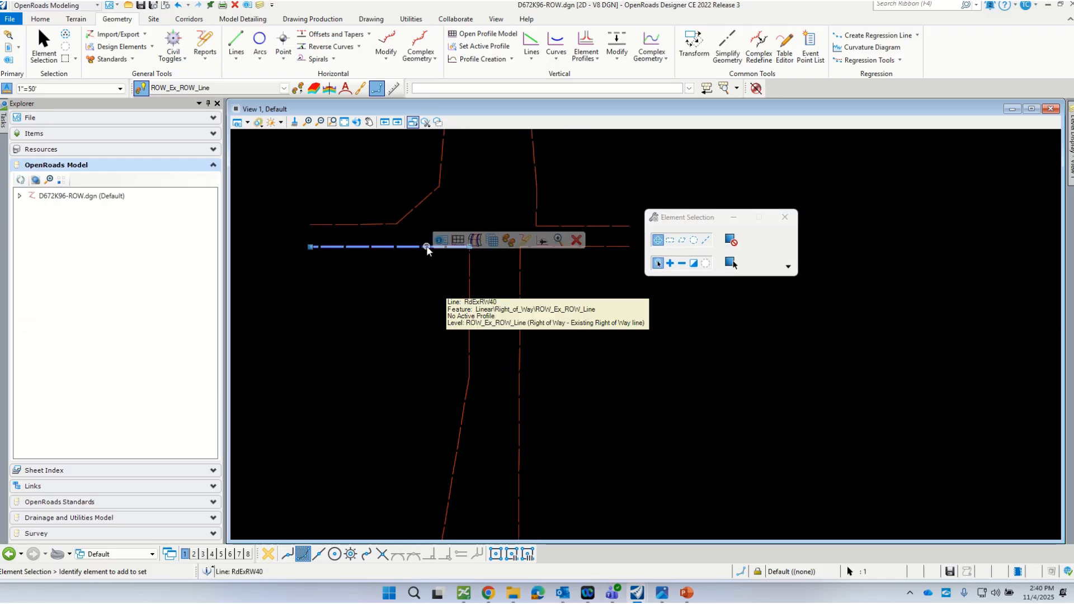
{"action": "left_click", "coordinate": [440, 240]}
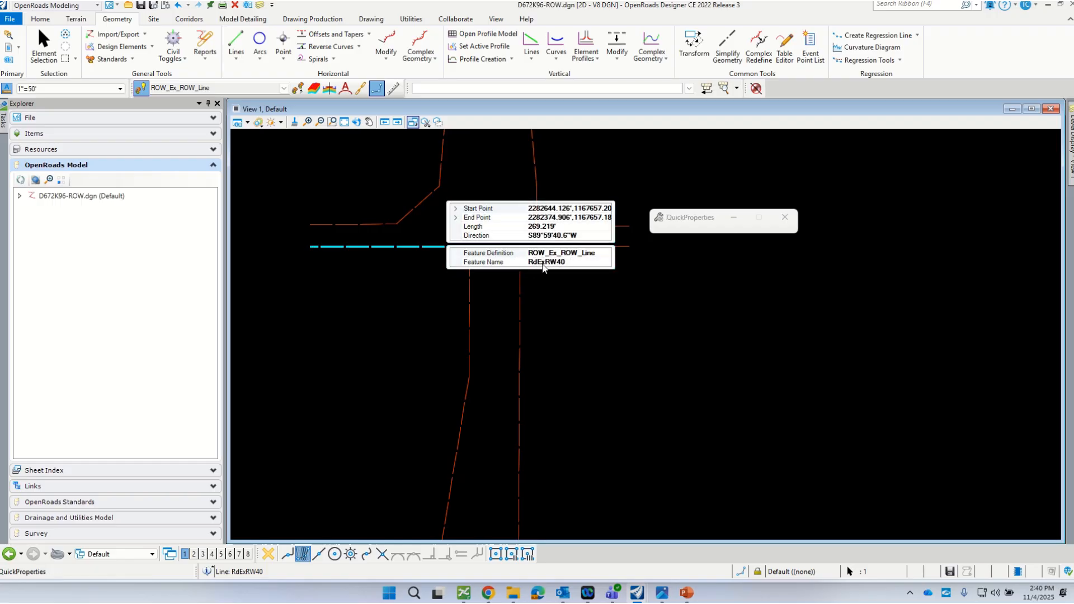
{"action": "left_click", "coordinate": [408, 246]}
{"action": "left_click", "coordinate": [429, 260]}
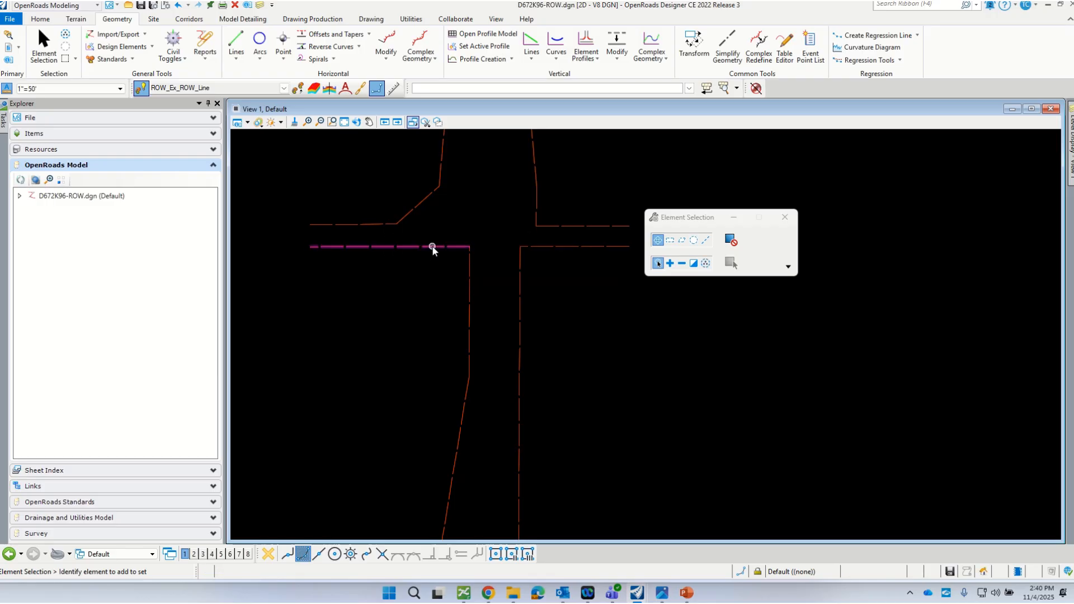
Step: Save the D672K96-ROW.dgn file
{"action": "scroll", "coordinate": [432, 247], "scroll_direction": "down", "scroll_amount": 8}
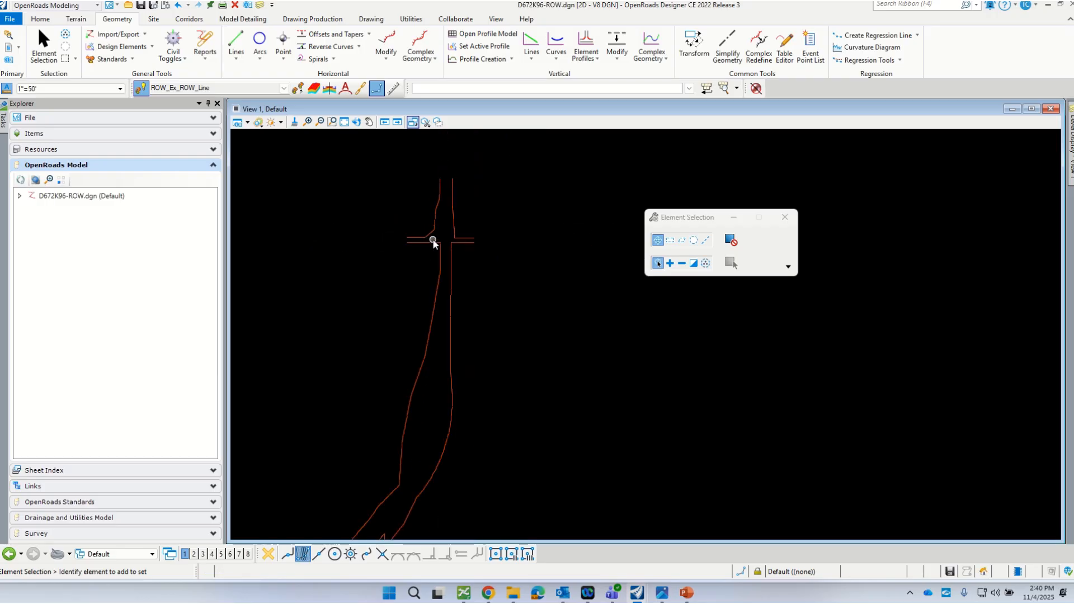
{"action": "scroll", "coordinate": [458, 245], "scroll_direction": "down", "scroll_amount": 2}
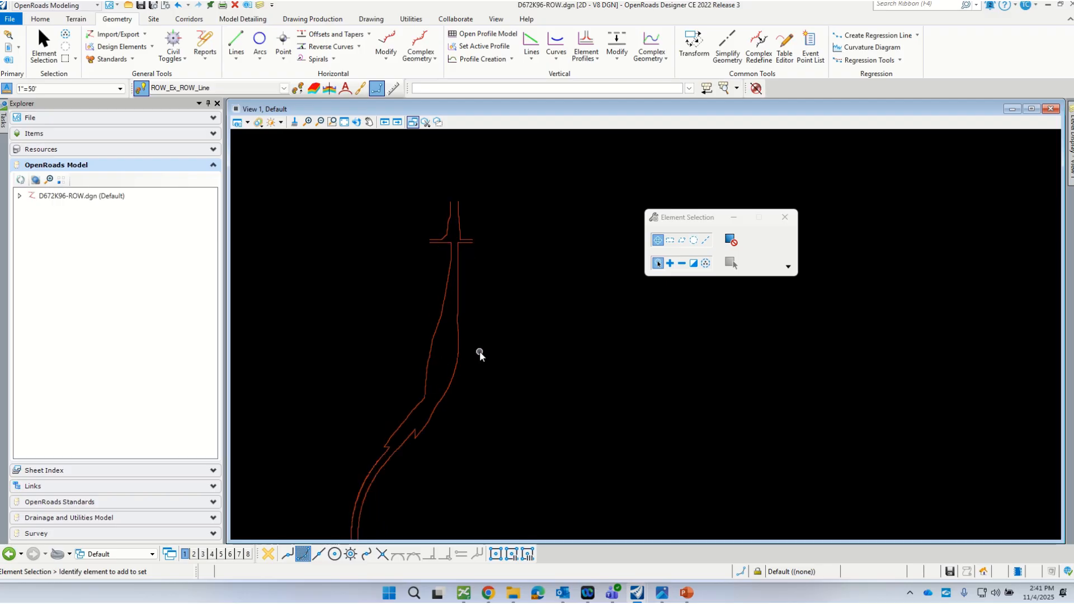
{"action": "key", "text": "ctrl+s"}
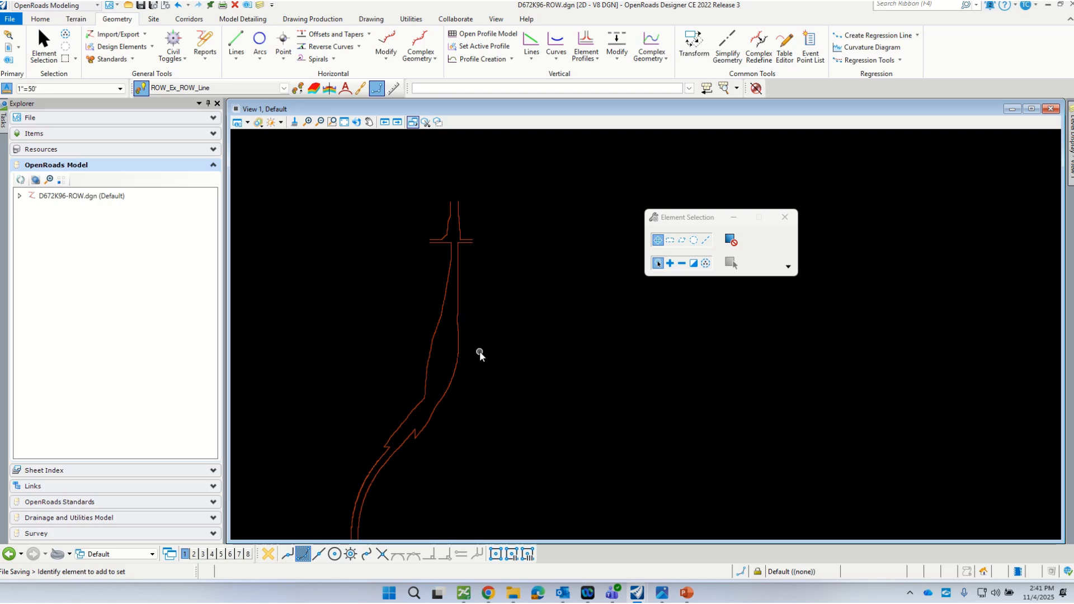
{"action": "scroll", "coordinate": [434, 350], "scroll_direction": "up", "scroll_amount": 3}
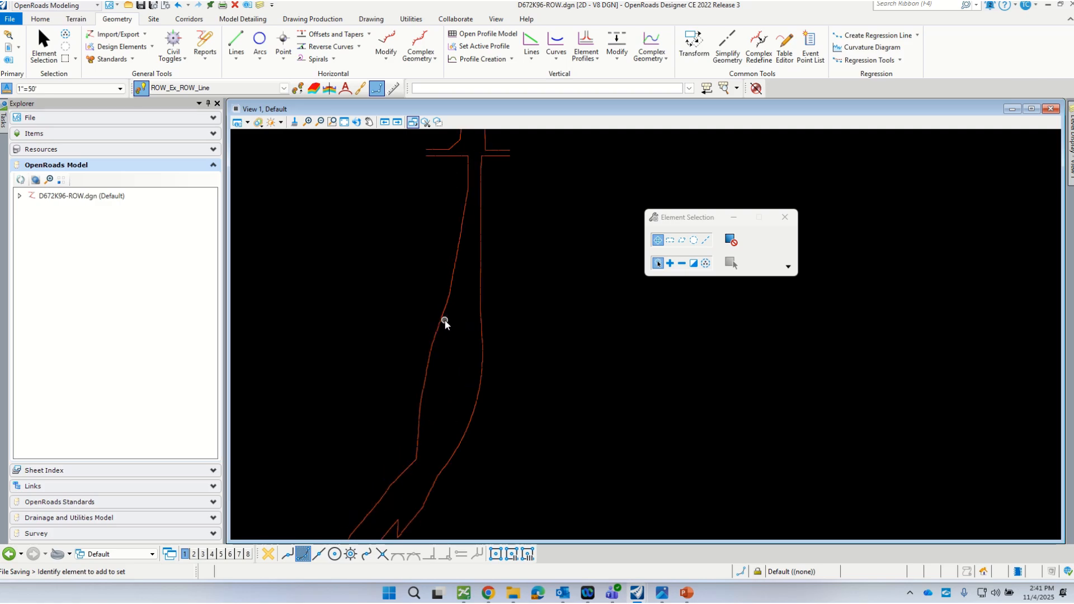
{"action": "scroll", "coordinate": [468, 309], "scroll_direction": "down", "scroll_amount": 1}
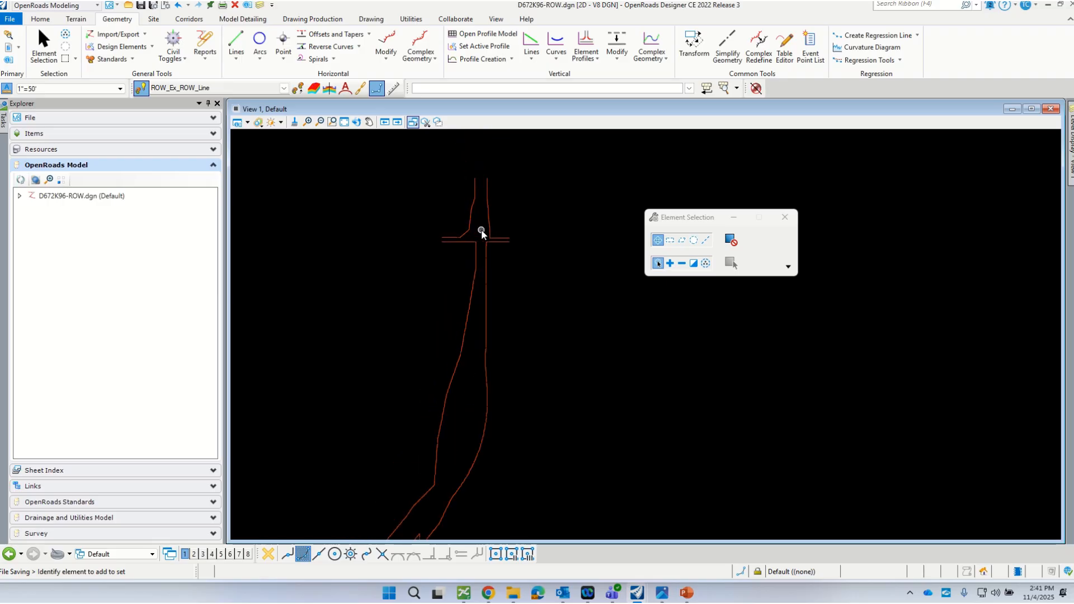
{"action": "scroll", "coordinate": [513, 209], "scroll_direction": "up", "scroll_amount": 2}
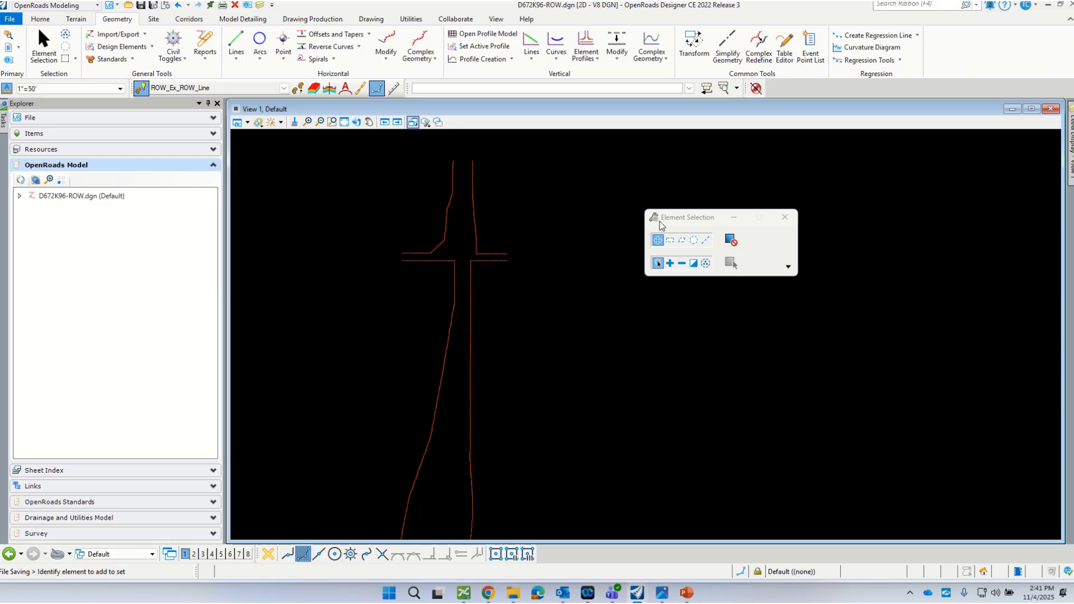
{"action": "left_click_drag", "start_coordinate": [678, 218], "coordinate": [731, 210]}
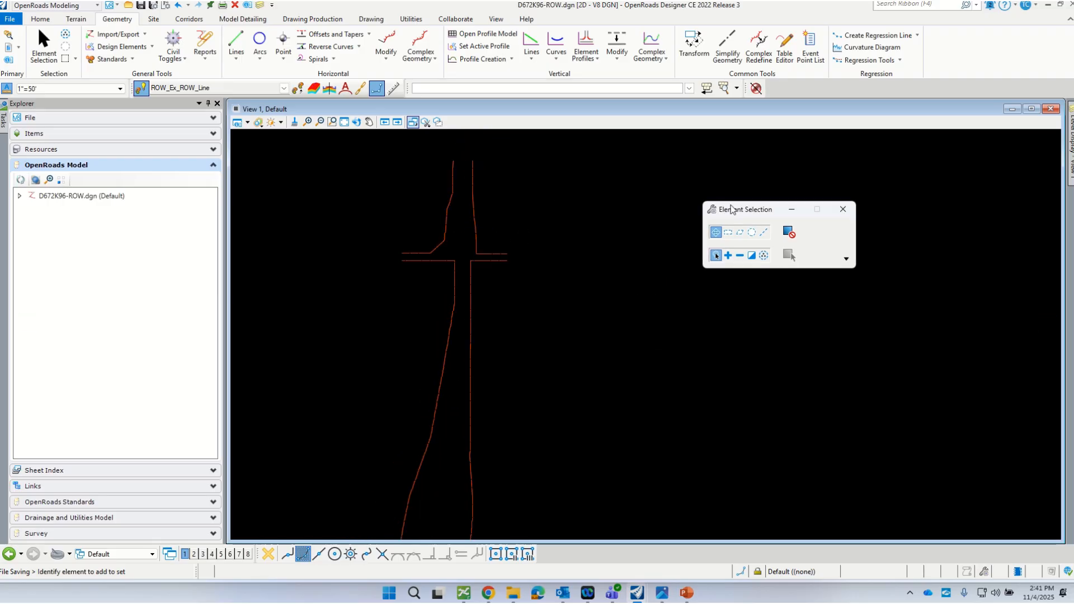
{"action": "scroll", "coordinate": [506, 272], "scroll_direction": "down", "scroll_amount": 2}
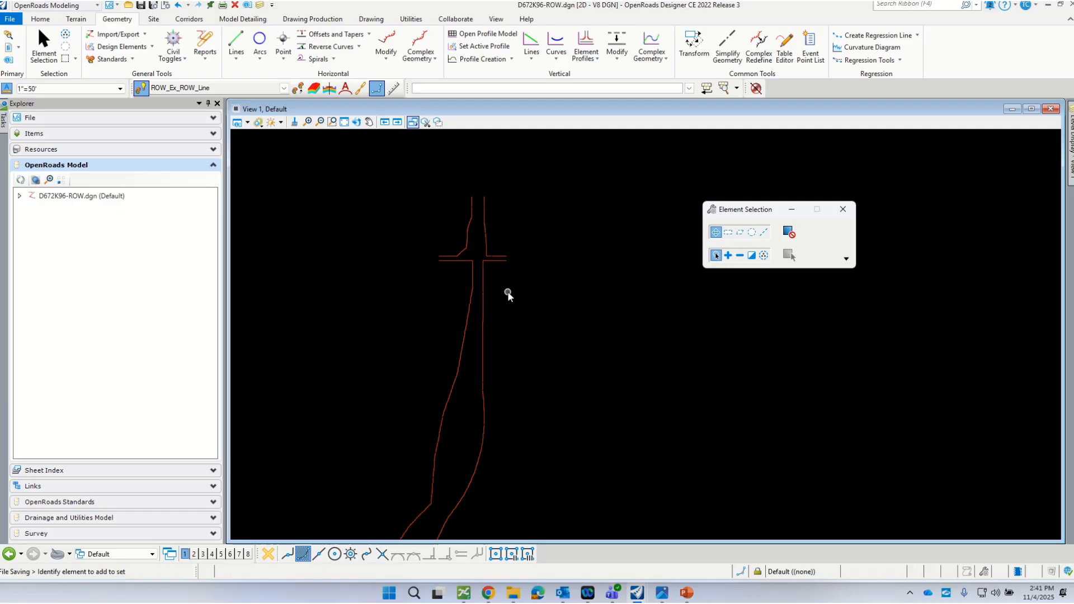
{"action": "scroll", "coordinate": [485, 256], "scroll_direction": "up", "scroll_amount": 2}
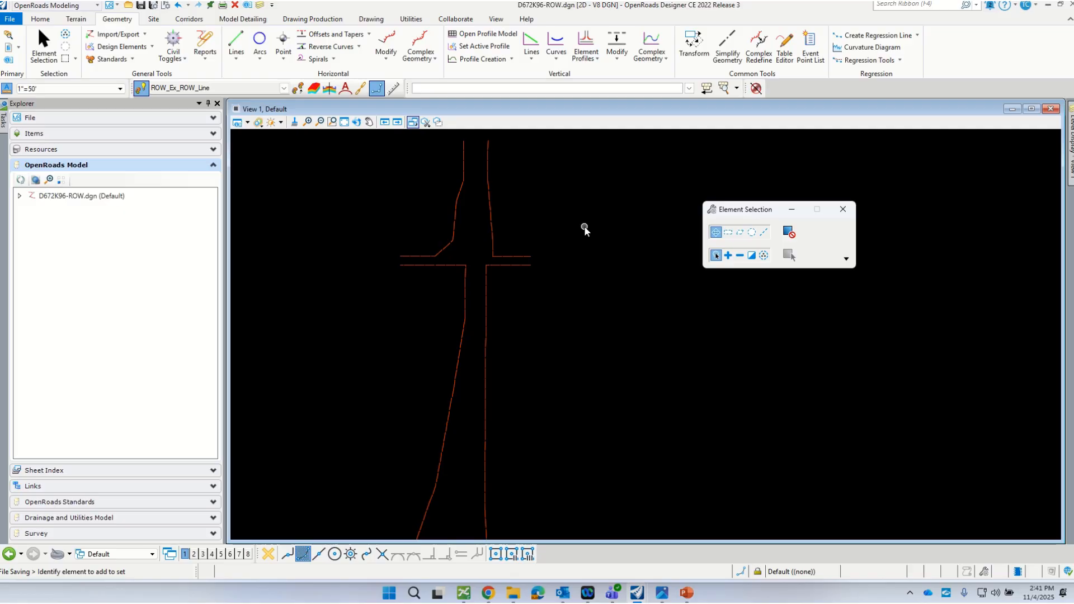
{"action": "scroll", "coordinate": [467, 216], "scroll_direction": "down", "scroll_amount": 2}
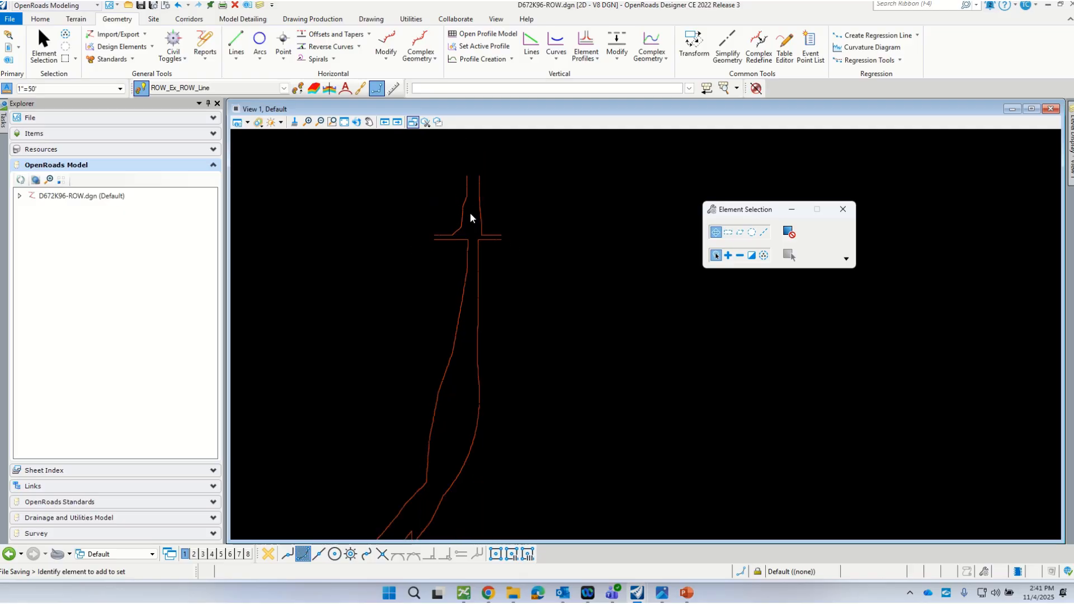
Step: Create a complex element with the Automatic method from the right-of-way lines northwest of the northern intersection, starting at the western end
{"action": "scroll", "coordinate": [462, 227], "scroll_direction": "up", "scroll_amount": 2}
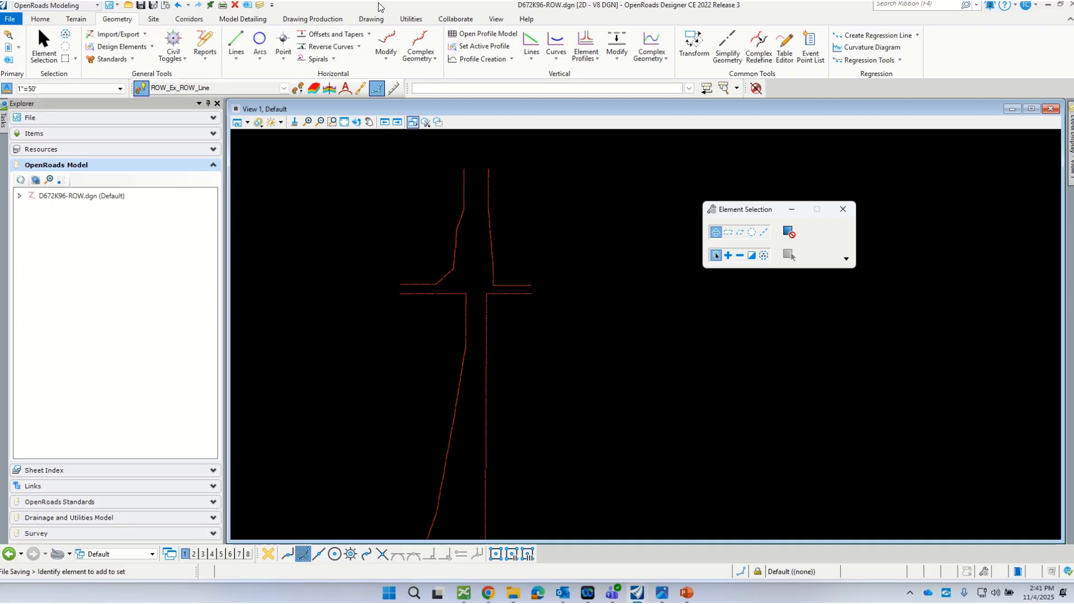
{"action": "left_click", "coordinate": [428, 62]}
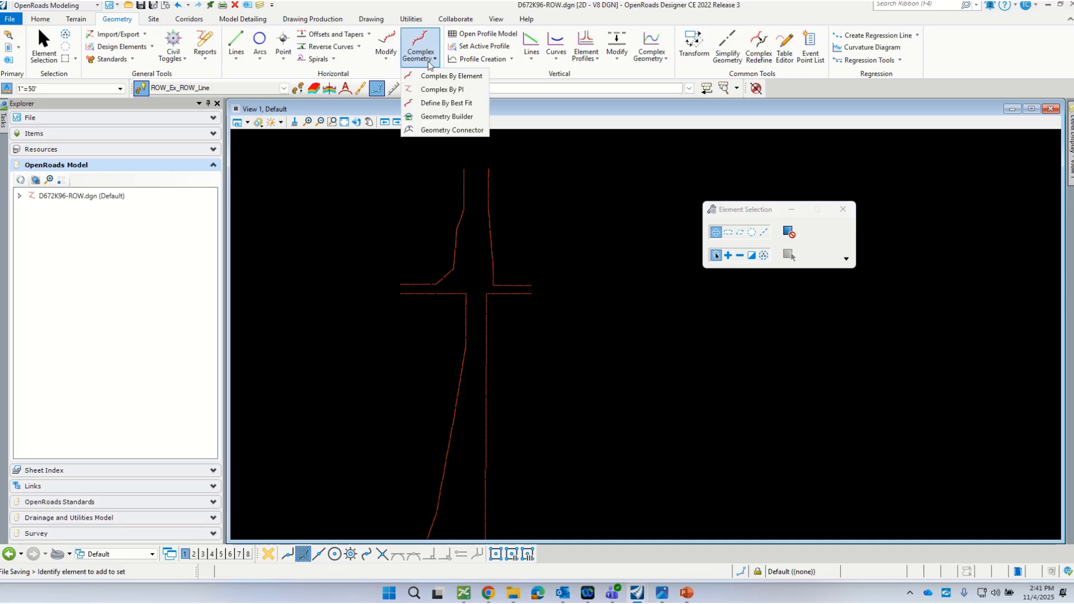
{"action": "left_click", "coordinate": [440, 75]}
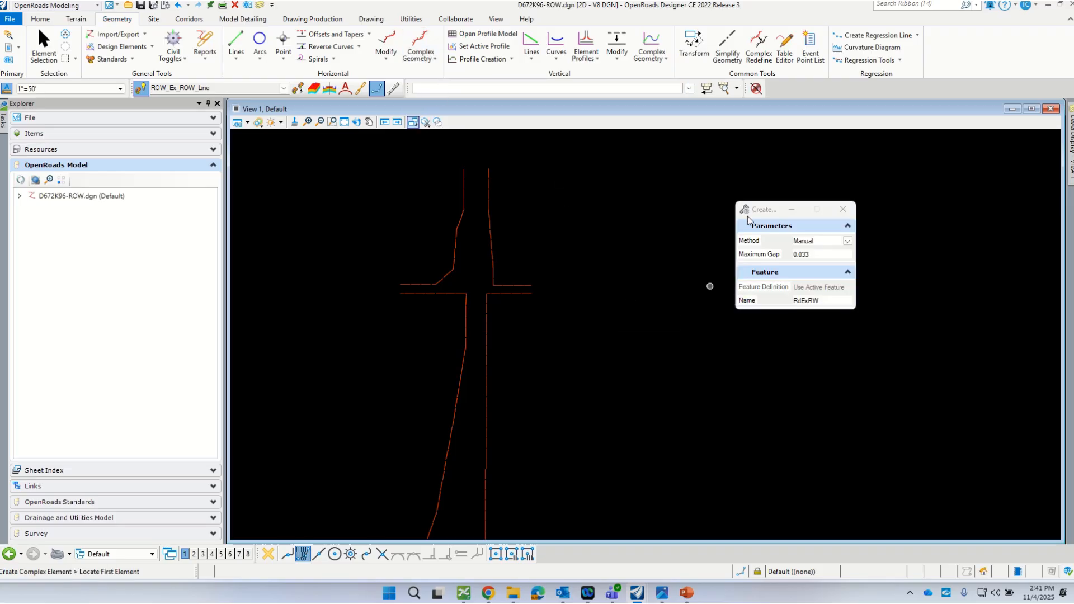
{"action": "left_click_drag", "start_coordinate": [754, 212], "coordinate": [597, 166]}
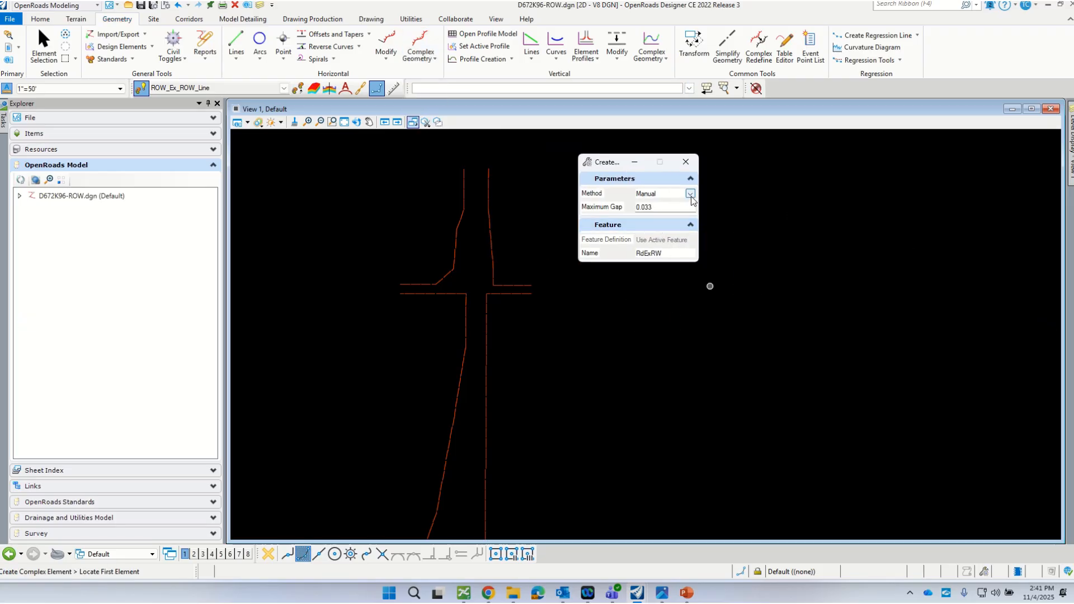
{"action": "left_click", "coordinate": [690, 193]}
{"action": "left_click", "coordinate": [655, 212]}
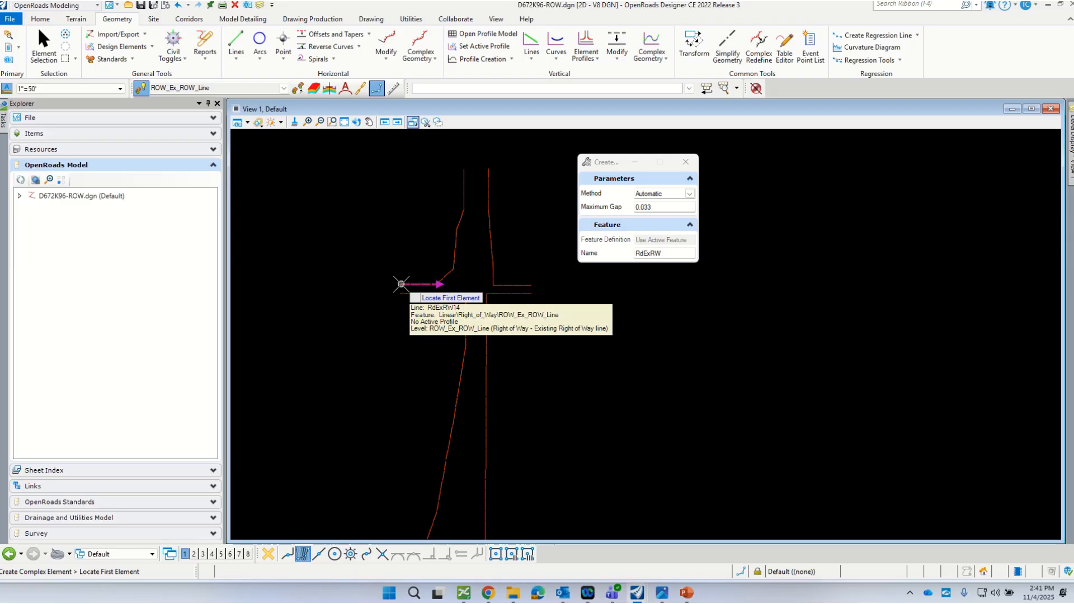
{"action": "left_click", "coordinate": [401, 284]}
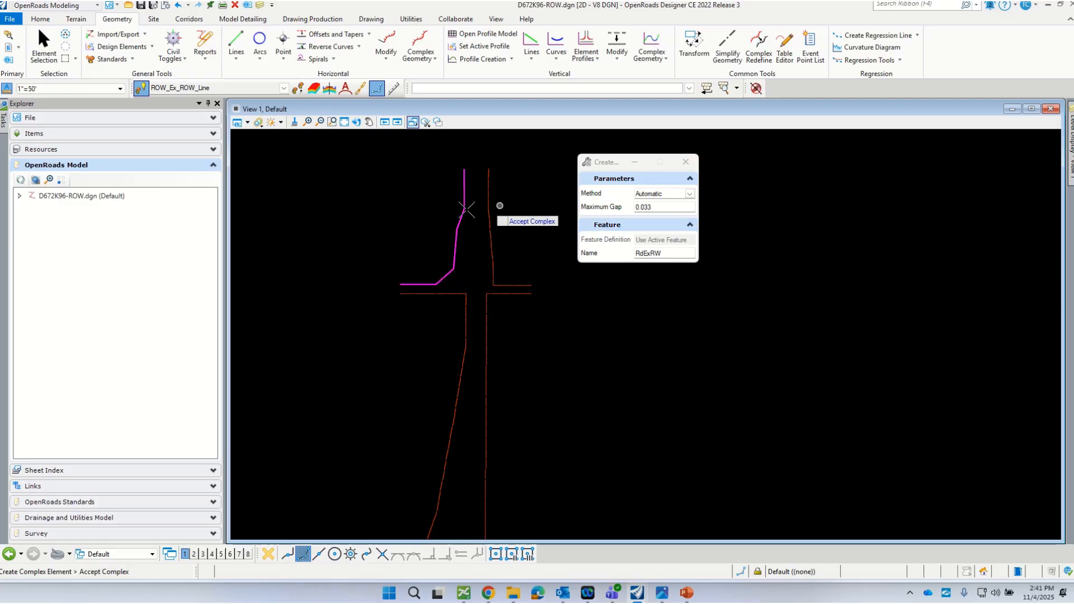
{"action": "left_click", "coordinate": [401, 213]}
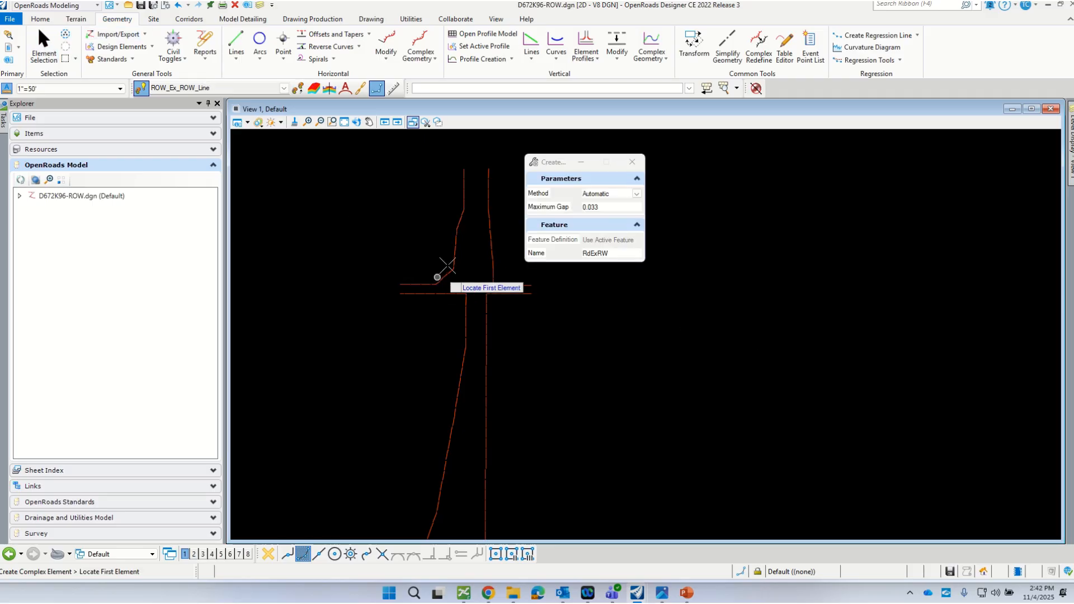
Step: Select the complex right-of-way line northwest of the intersection and check how its segments are joined
{"action": "left_click", "coordinate": [637, 194]}
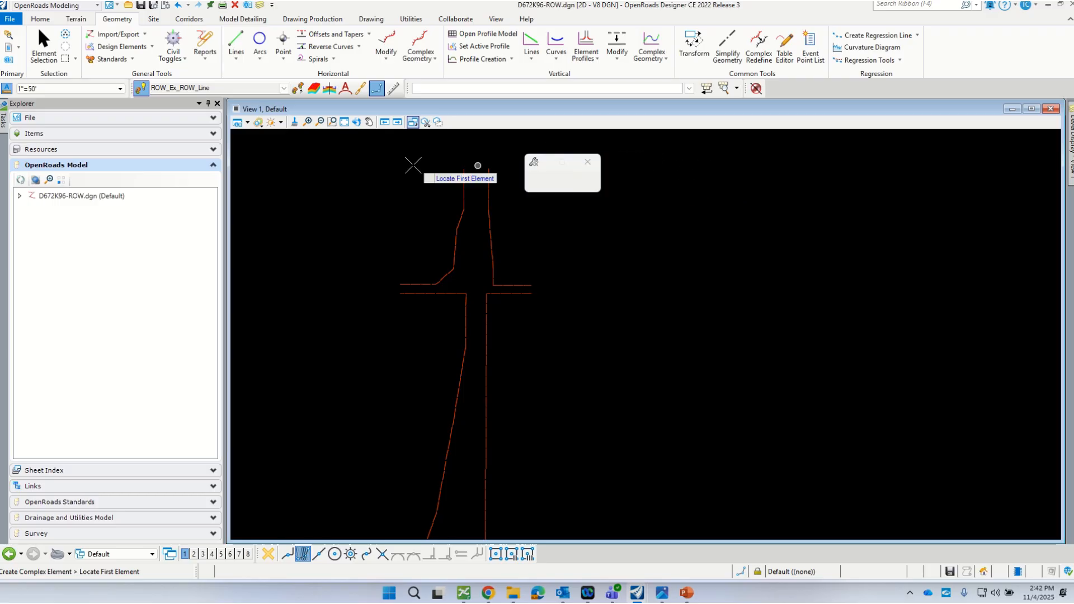
{"action": "left_click", "coordinate": [46, 55]}
{"action": "left_click", "coordinate": [455, 246]}
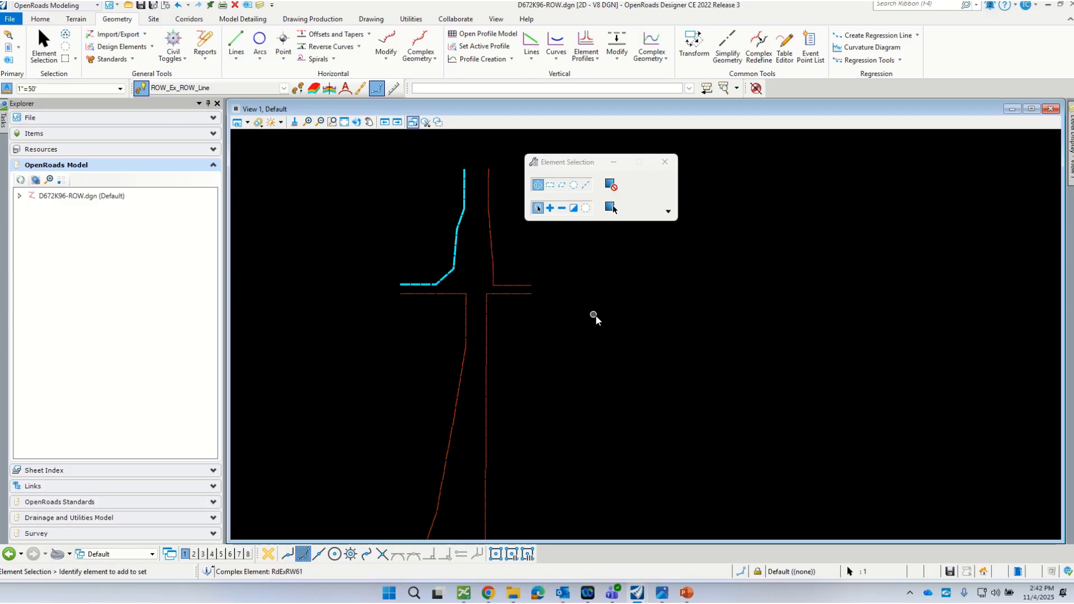
{"action": "scroll", "coordinate": [452, 263], "scroll_direction": "up", "scroll_amount": 1}
{"action": "mouse_move", "coordinate": [452, 263]}
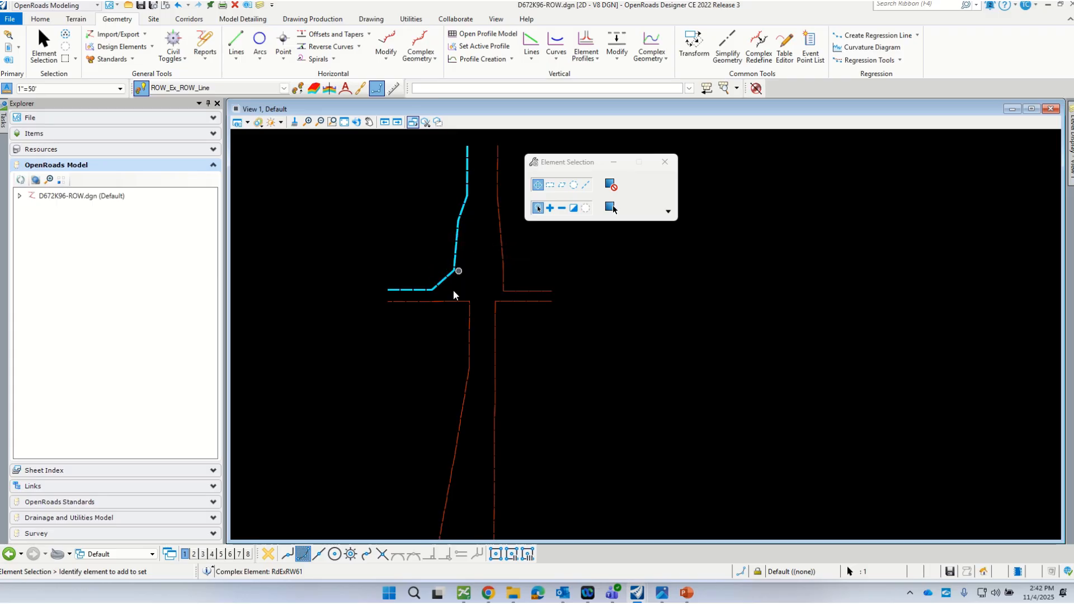
{"action": "mouse_move", "coordinate": [437, 290]}
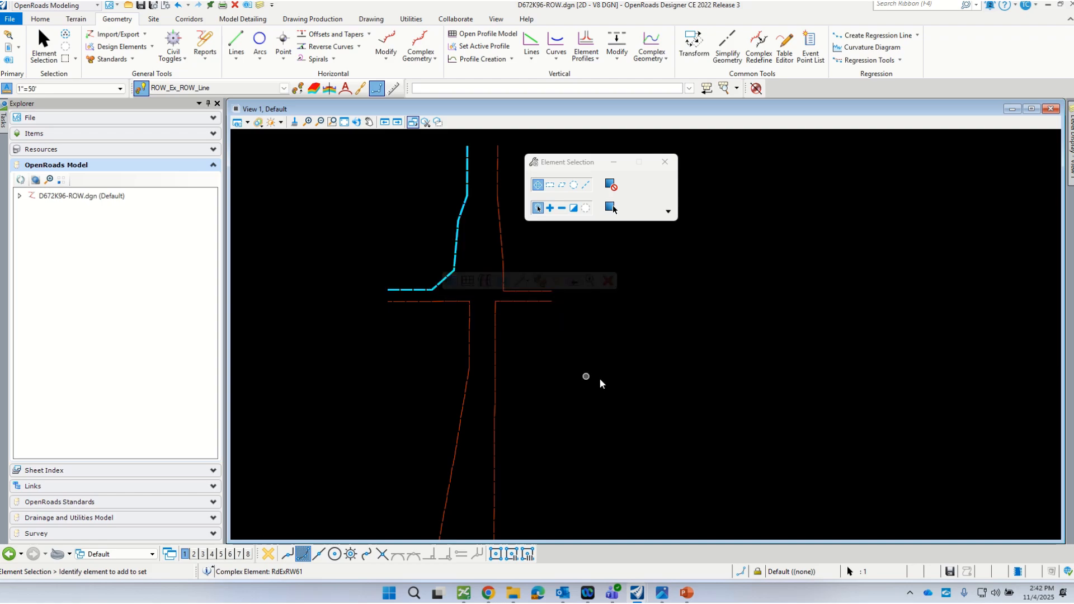
Step: Create a complex element with the Manual method from the right-of-way lines northeast of the northern intersection, starting at the northern end
{"action": "left_click", "coordinate": [604, 354]}
{"action": "scroll", "coordinate": [370, 223], "scroll_direction": "down", "scroll_amount": 2}
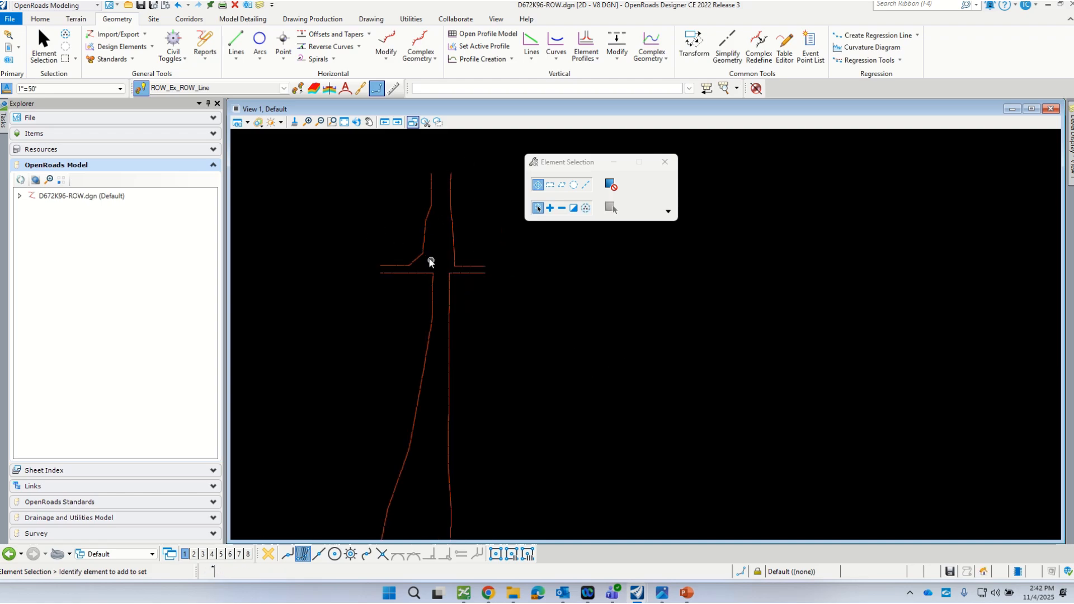
{"action": "scroll", "coordinate": [460, 303], "scroll_direction": "down", "scroll_amount": 2}
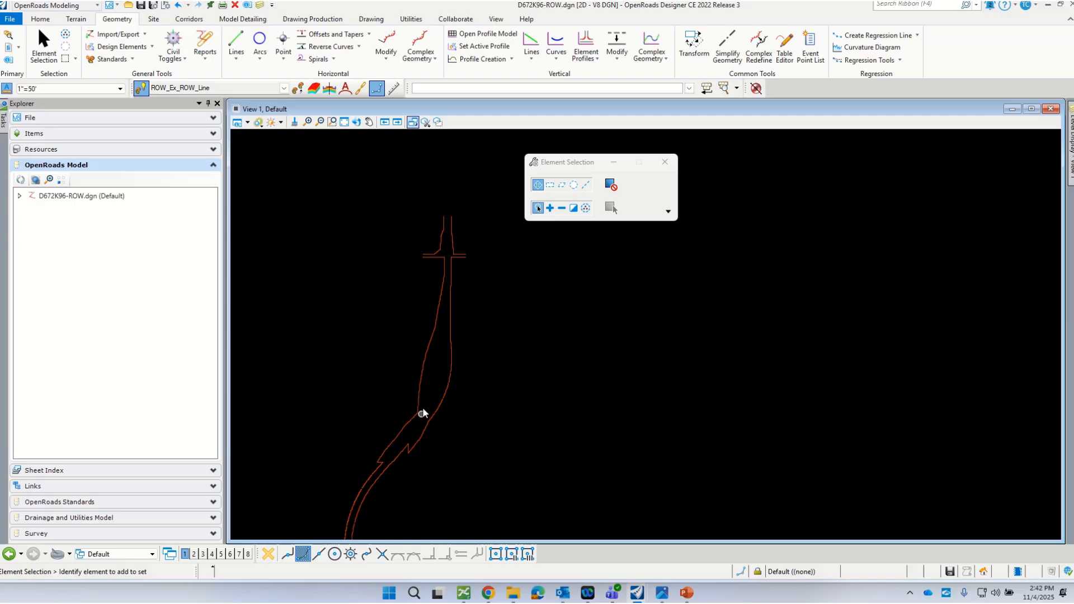
{"action": "scroll", "coordinate": [442, 317], "scroll_direction": "up", "scroll_amount": 1}
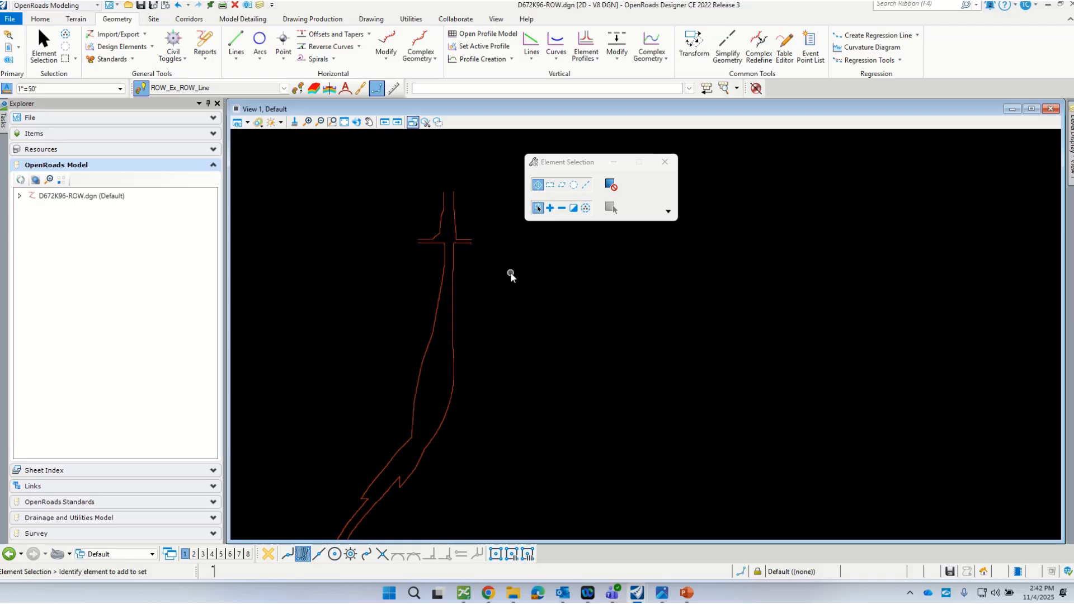
{"action": "left_click", "coordinate": [421, 53]}
{"action": "left_click", "coordinate": [445, 75]}
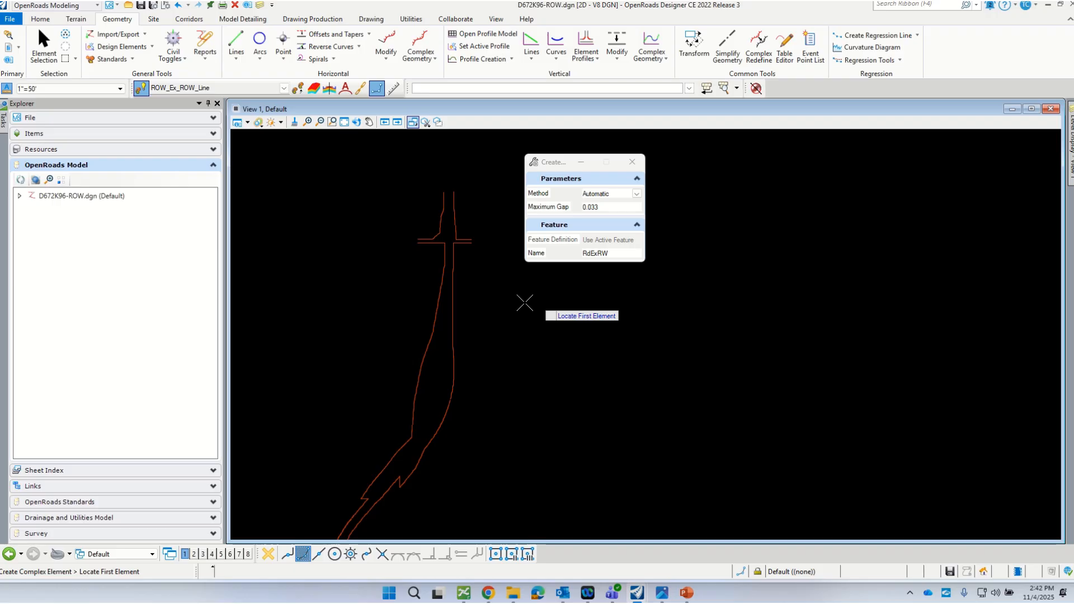
{"action": "left_click", "coordinate": [637, 193]}
{"action": "left_click", "coordinate": [589, 205]}
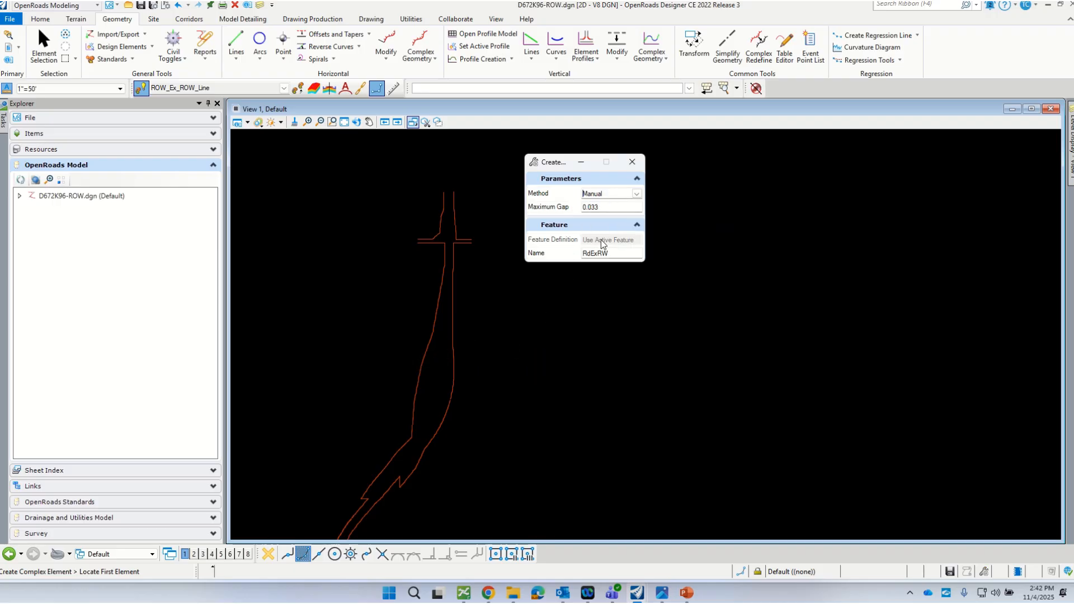
{"action": "scroll", "coordinate": [593, 193], "scroll_direction": "down", "scroll_amount": 1}
{"action": "scroll", "coordinate": [470, 192], "scroll_direction": "up", "scroll_amount": 3}
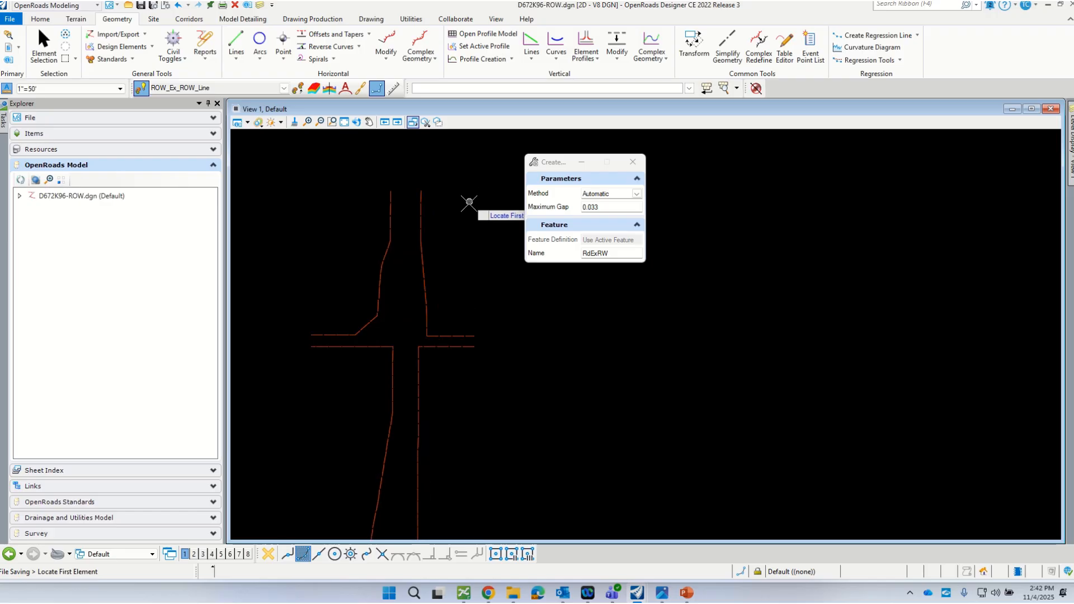
{"action": "left_click", "coordinate": [635, 199]}
{"action": "left_click", "coordinate": [597, 206]}
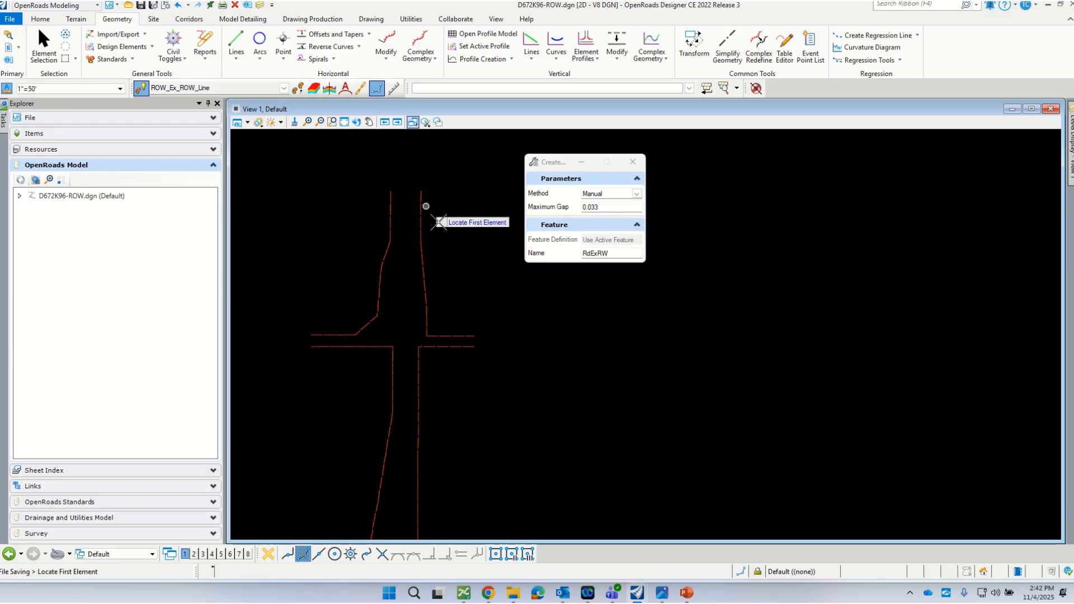
{"action": "left_click", "coordinate": [420, 193]}
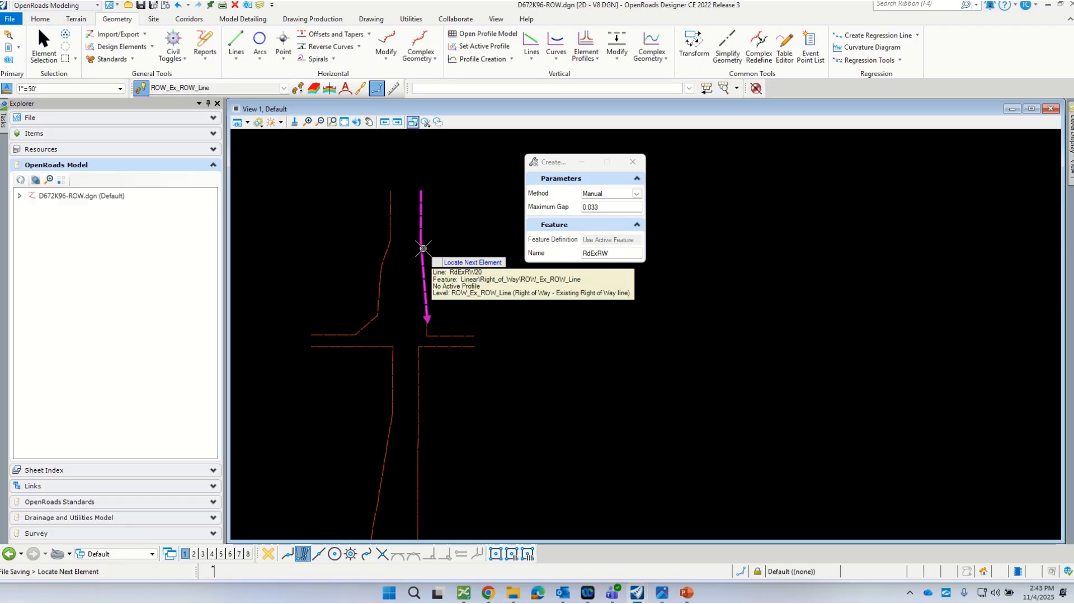
{"action": "scroll", "coordinate": [442, 305], "scroll_direction": "up", "scroll_amount": 4}
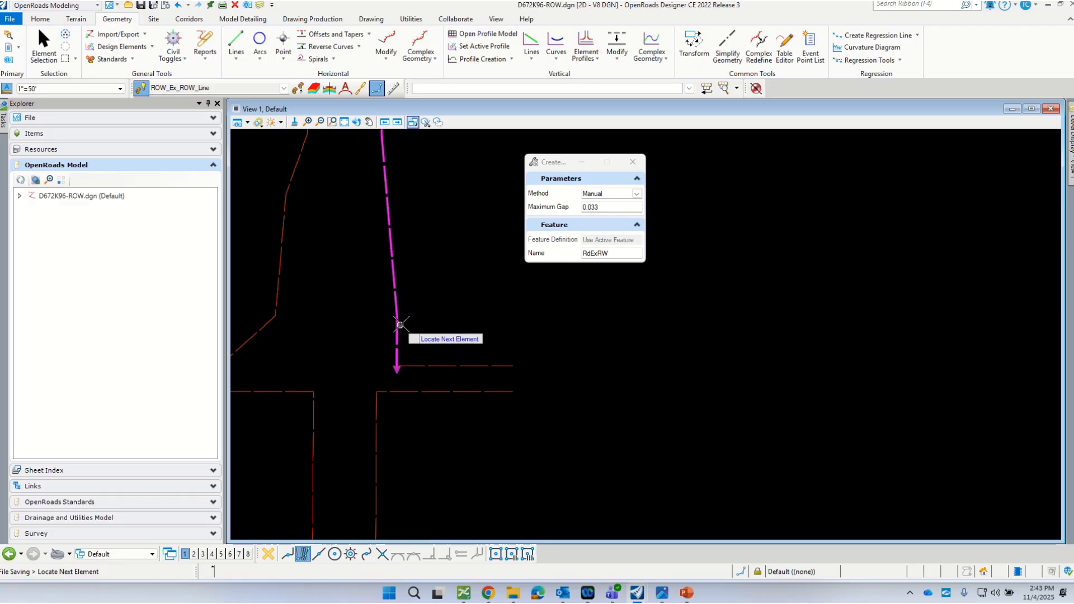
{"action": "left_click", "coordinate": [402, 365]}
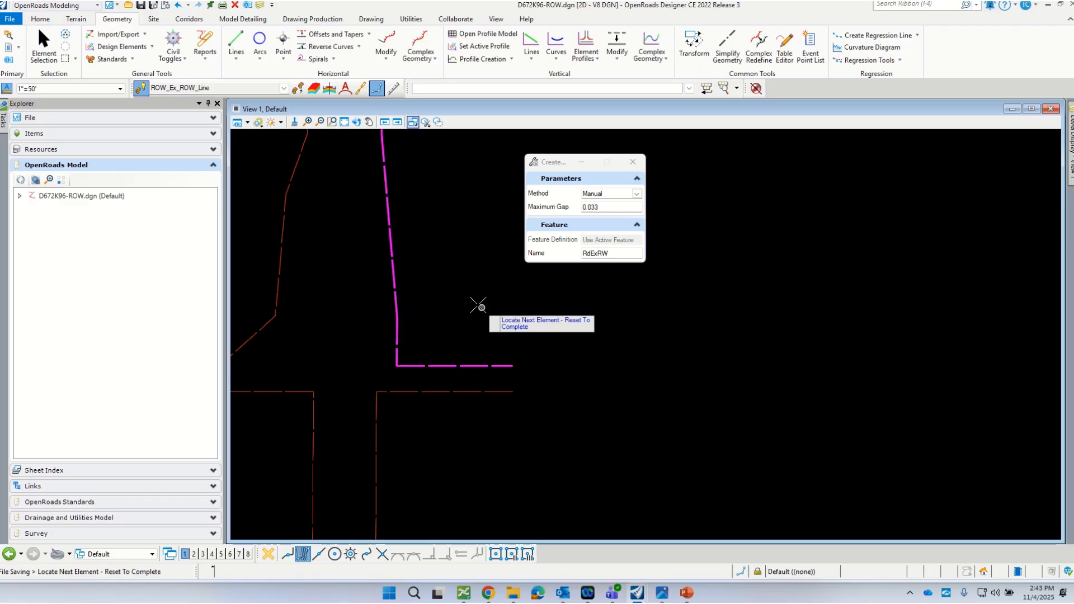
{"action": "right_click", "coordinate": [467, 301]}
{"action": "scroll", "coordinate": [479, 310], "scroll_direction": "down", "scroll_amount": 3}
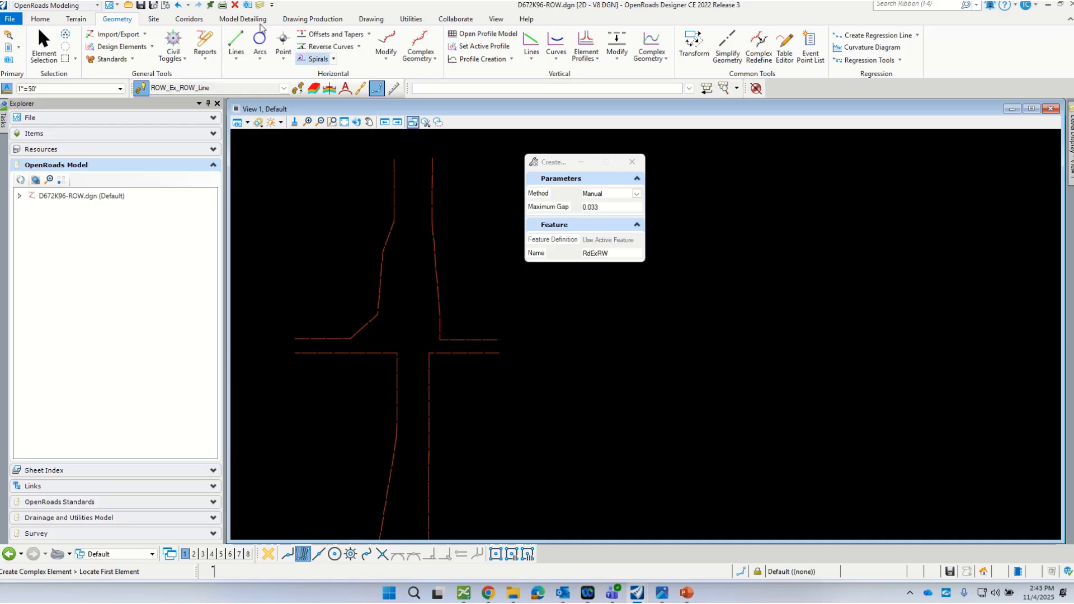
Step: Select the complex right-of-way line northeast of the intersection and check that its segments are joined
{"action": "left_click", "coordinate": [48, 54]}
{"action": "scroll", "coordinate": [430, 331], "scroll_direction": "down", "scroll_amount": 3}
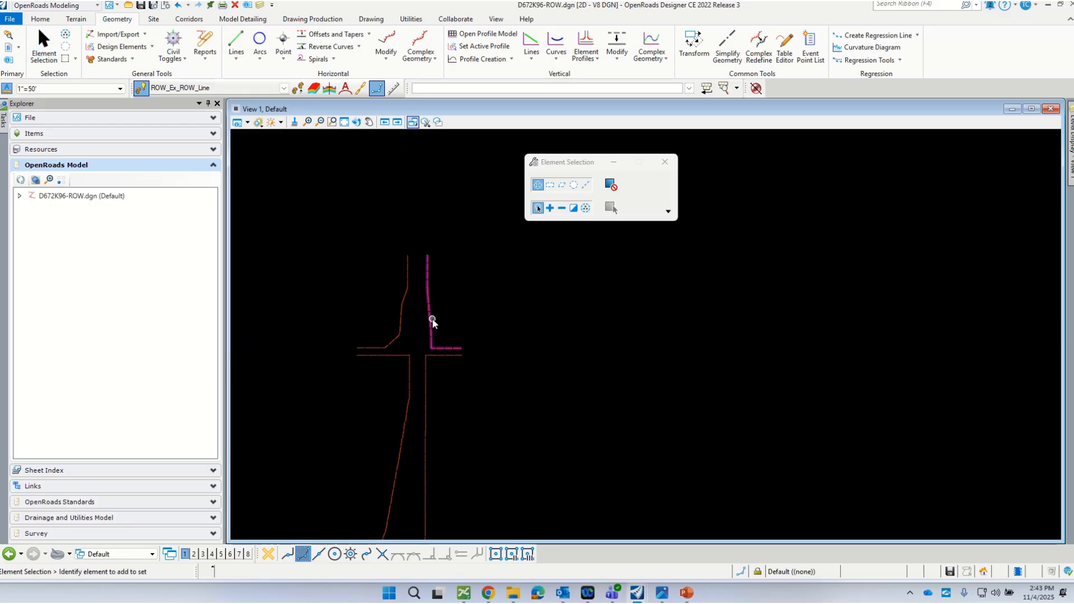
{"action": "left_click", "coordinate": [432, 320]}
{"action": "scroll", "coordinate": [431, 278], "scroll_direction": "down", "scroll_amount": 4}
{"action": "scroll", "coordinate": [422, 351], "scroll_direction": "up", "scroll_amount": 2}
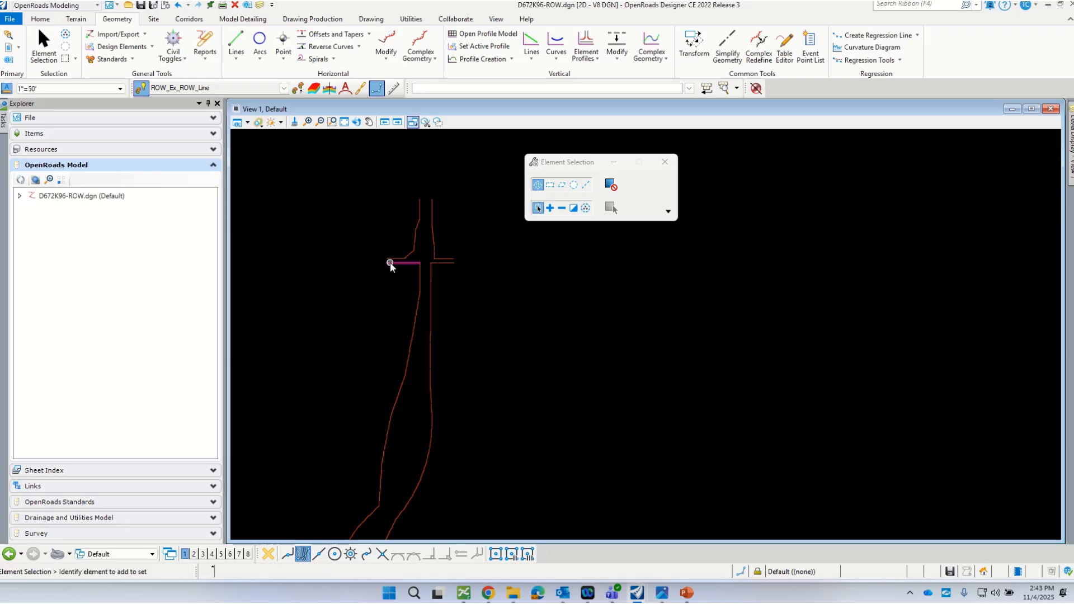
{"action": "scroll", "coordinate": [395, 287], "scroll_direction": "down", "scroll_amount": 1}
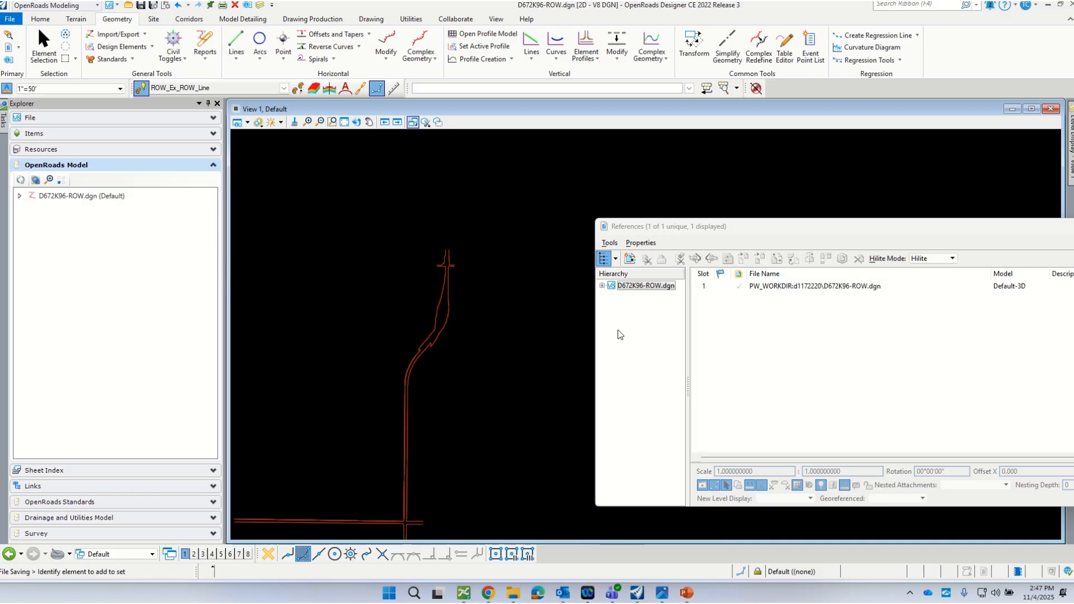
Step: Attach D672K96-TerrainExisting.dgn from the Design folder as a reference using the Interactive attachment method
{"action": "left_click", "coordinate": [610, 243]}
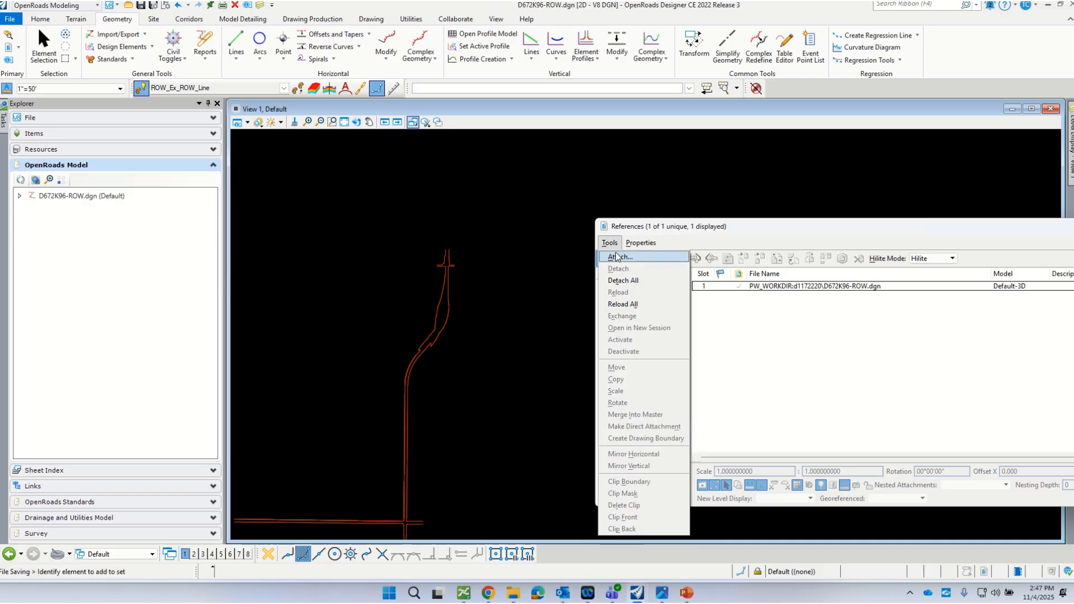
{"action": "left_click", "coordinate": [618, 257]}
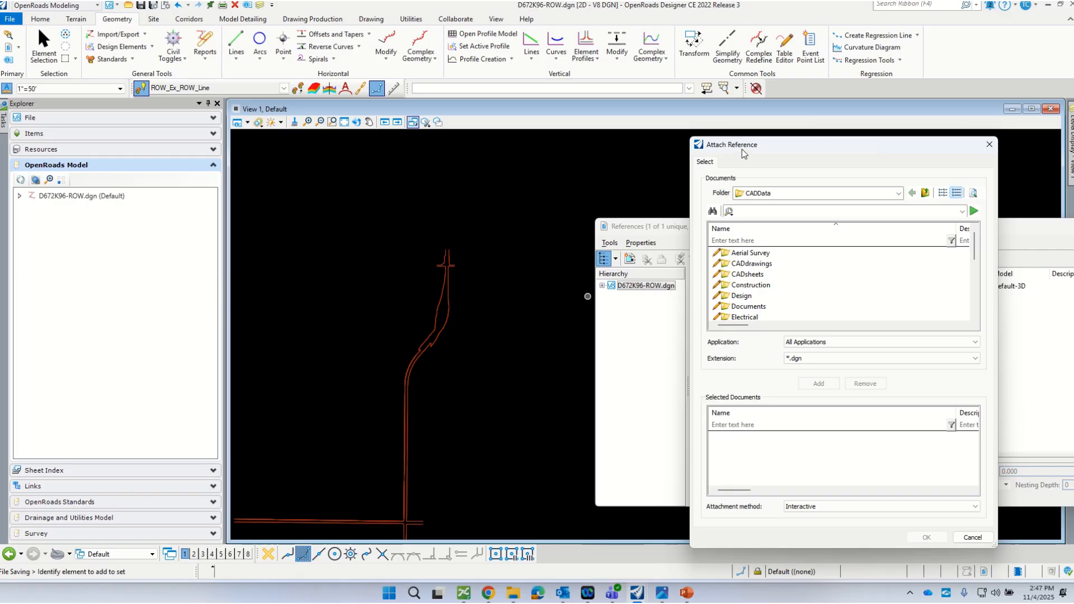
{"action": "left_click_drag", "start_coordinate": [742, 153], "coordinate": [689, 122]}
{"action": "scroll", "coordinate": [693, 282], "scroll_direction": "down", "scroll_amount": 2}
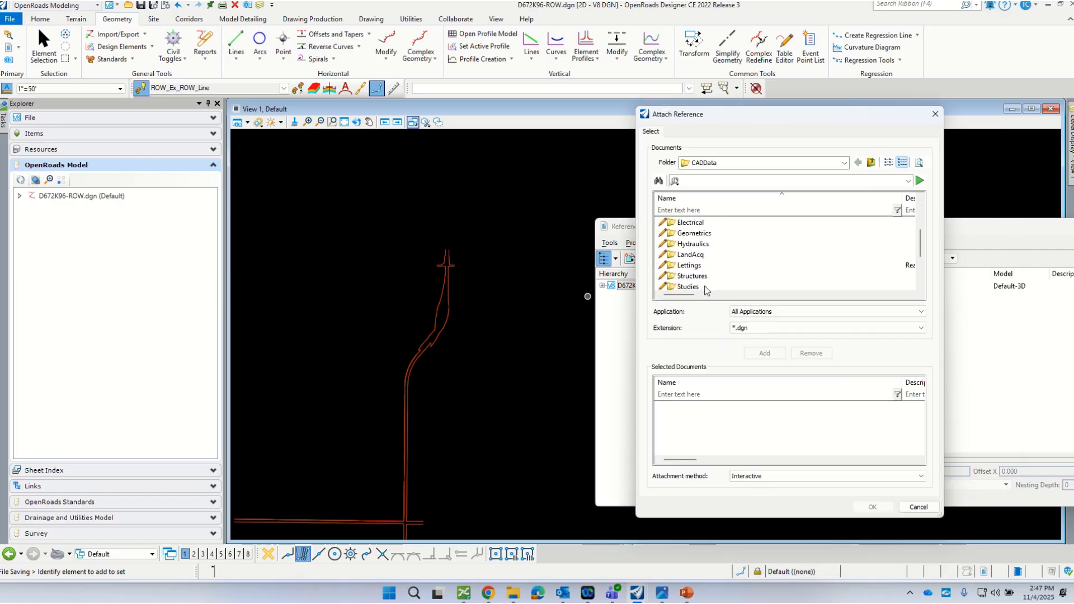
{"action": "scroll", "coordinate": [706, 290], "scroll_direction": "up", "scroll_amount": 2}
{"action": "double_click", "coordinate": [685, 266]}
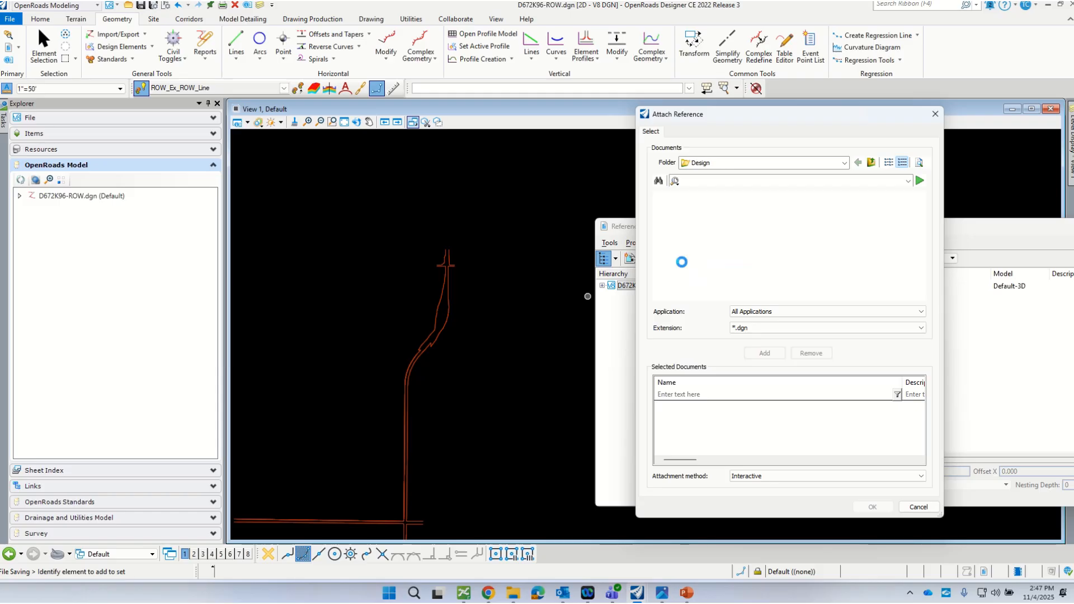
{"action": "scroll", "coordinate": [753, 240], "scroll_direction": "down", "scroll_amount": 1}
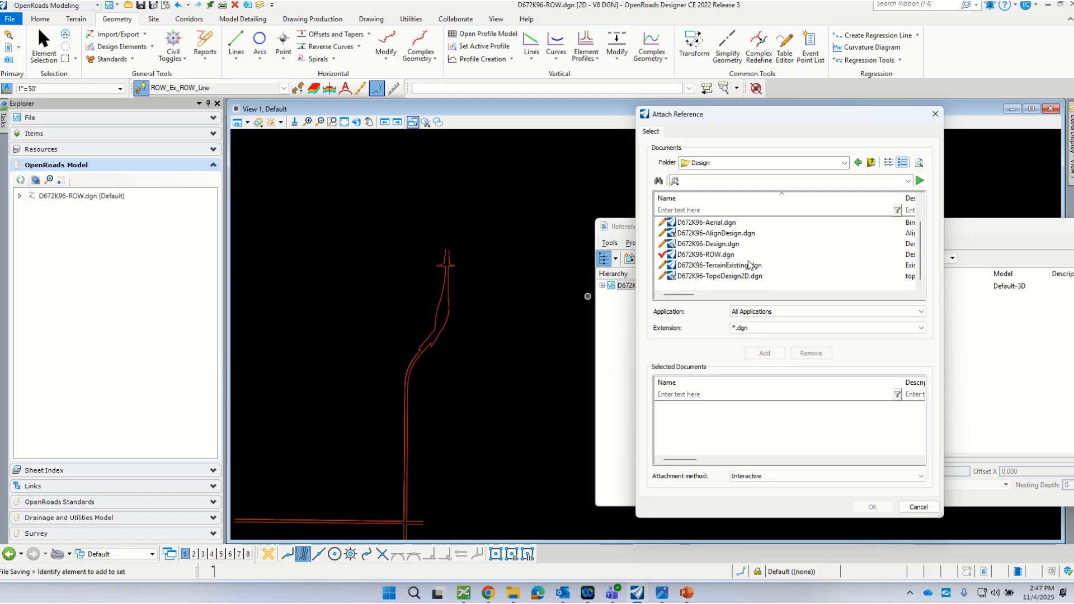
{"action": "left_click", "coordinate": [669, 266]}
{"action": "double_click", "coordinate": [676, 266]}
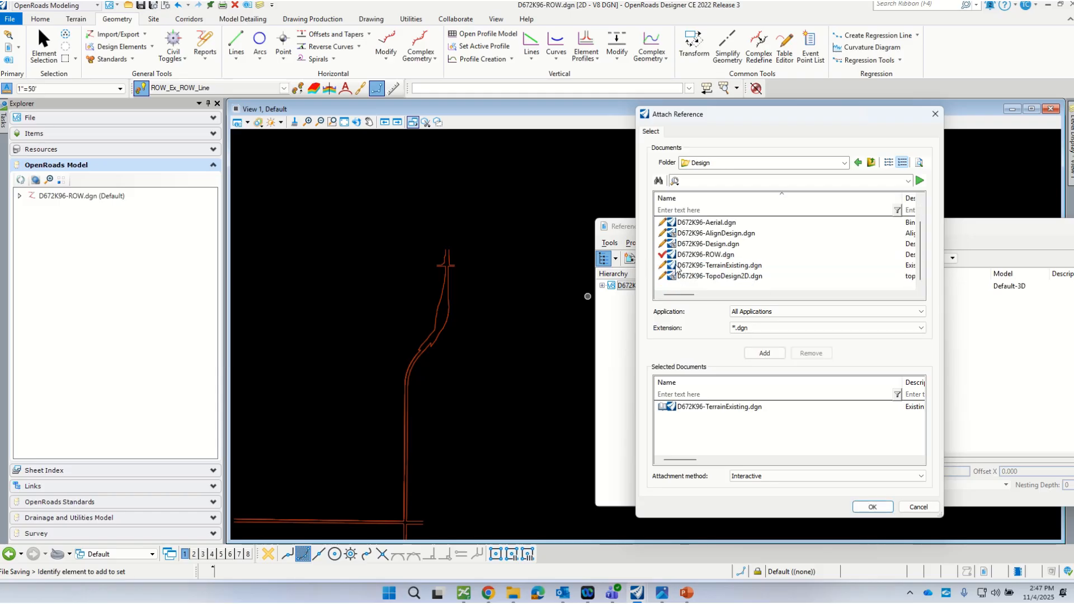
{"action": "left_click", "coordinate": [873, 507]}
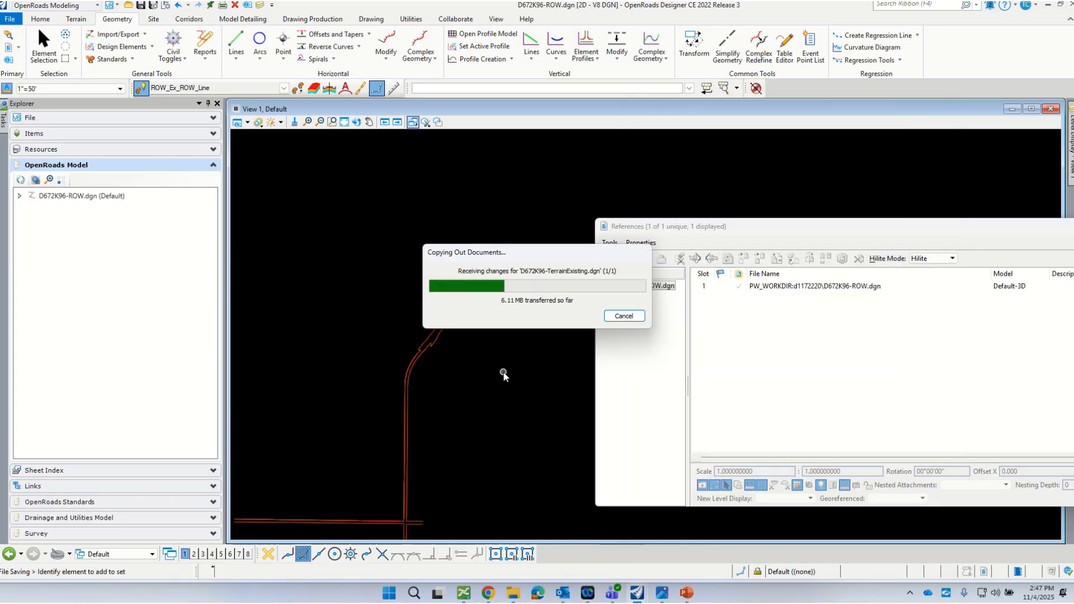
{"action": "left_click", "coordinate": [587, 456]}
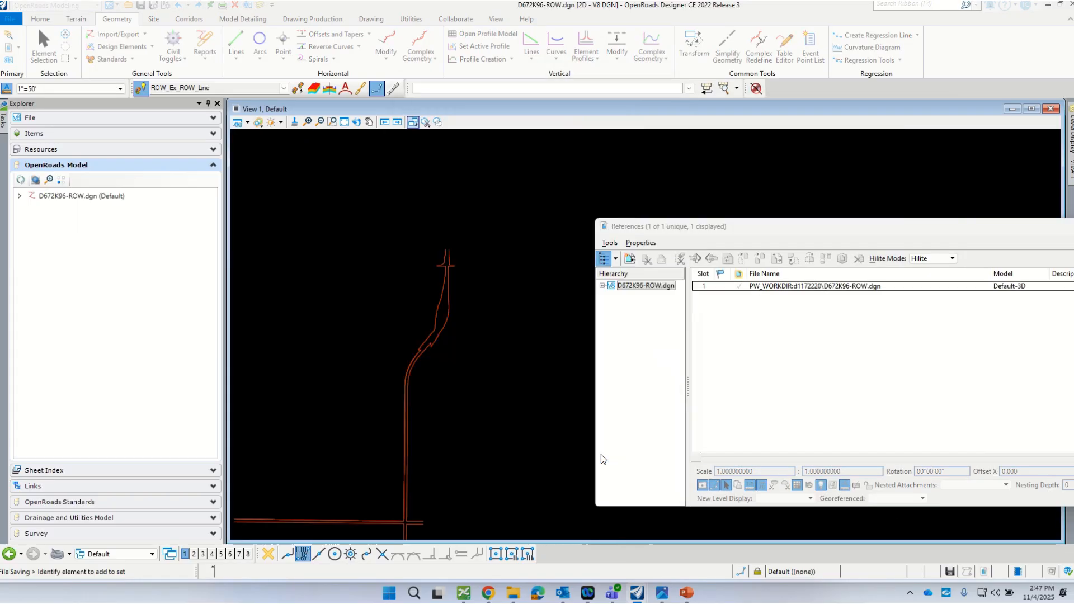
Step: Move the References window clear of the curved right-of-way, examine the attached terrain boundary there and check the available view groups
{"action": "left_click_drag", "start_coordinate": [716, 227], "coordinate": [763, 235]}
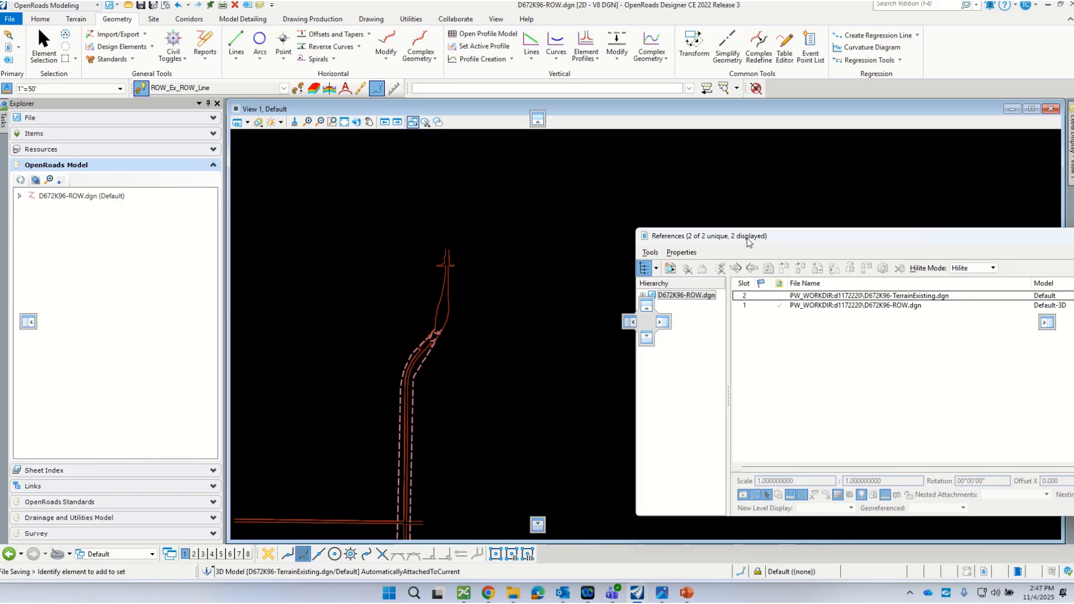
{"action": "scroll", "coordinate": [414, 313], "scroll_direction": "up", "scroll_amount": 2}
{"action": "scroll", "coordinate": [436, 296], "scroll_direction": "up", "scroll_amount": 2}
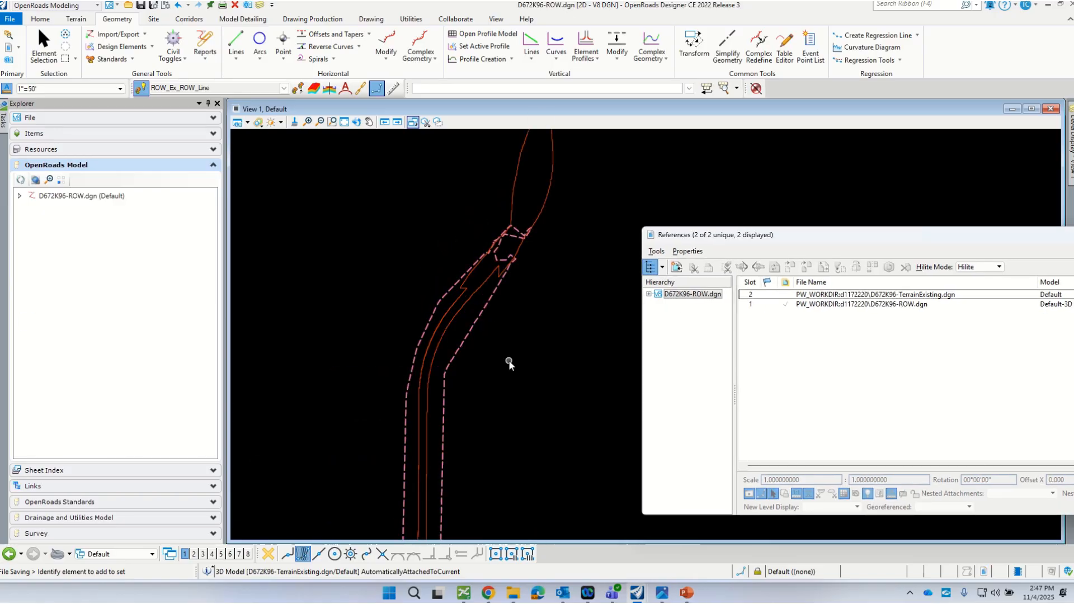
{"action": "left_click_drag", "start_coordinate": [699, 236], "coordinate": [835, 171]}
{"action": "left_click", "coordinate": [133, 553]}
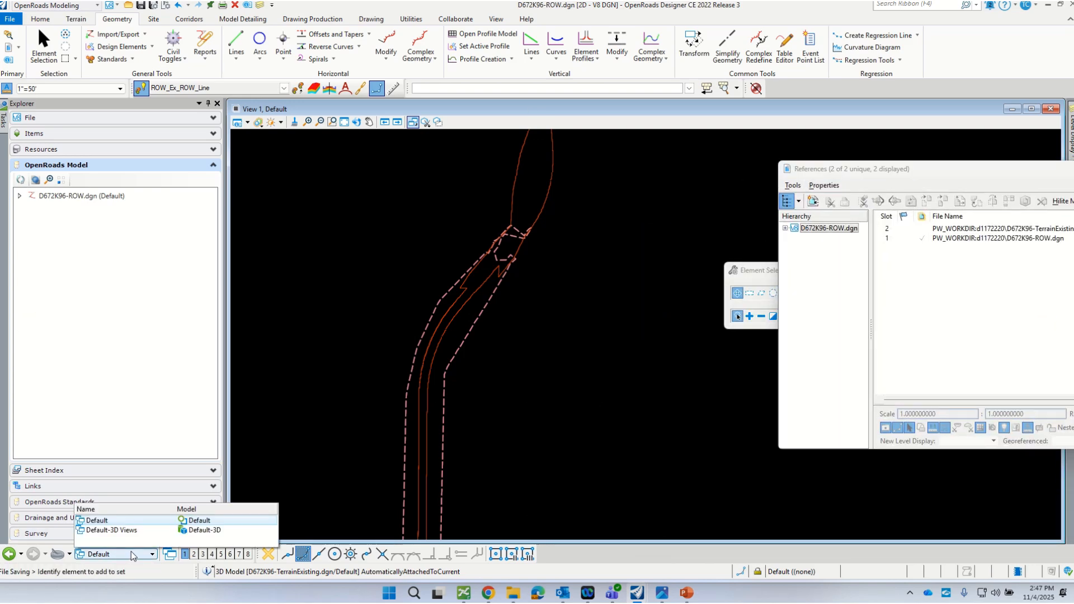
{"action": "left_click", "coordinate": [512, 322]}
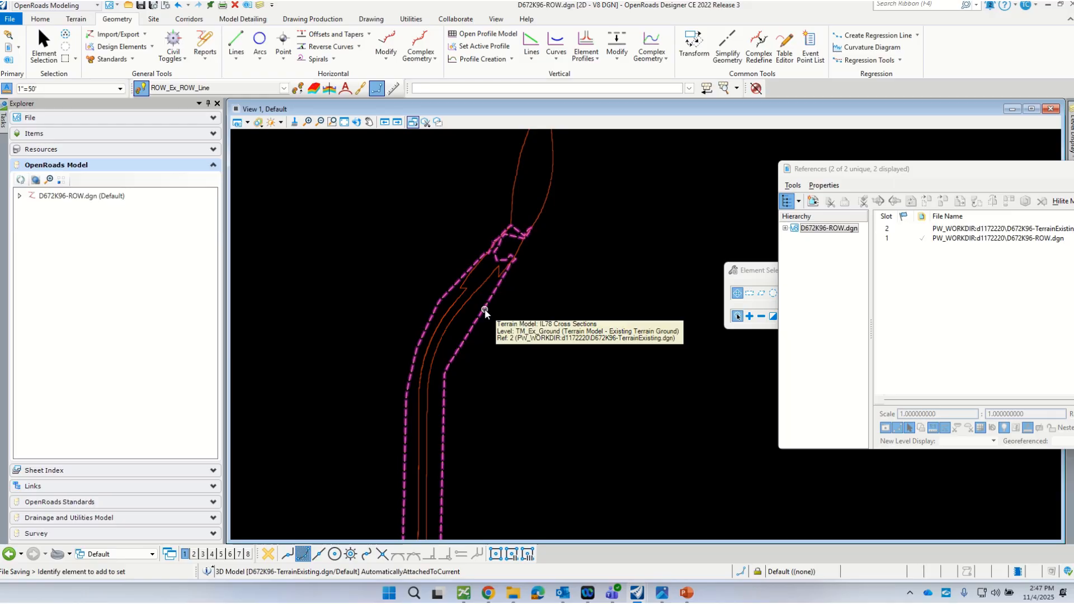
Step: Set the referenced IL78 Cross Sections terrain as the active terrain model
{"action": "left_click", "coordinate": [486, 310]}
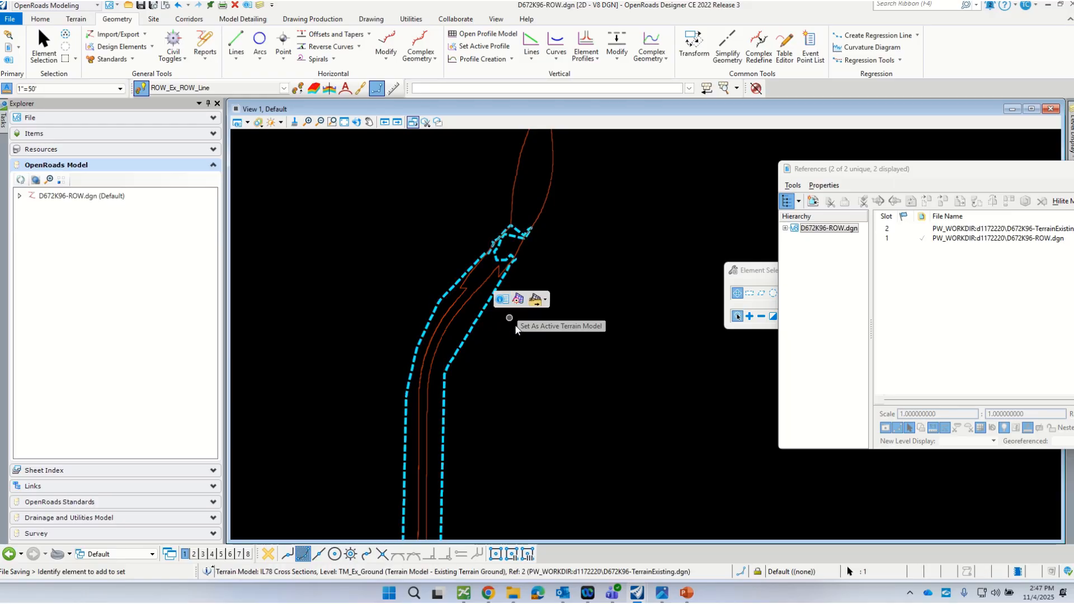
{"action": "left_click_drag", "start_coordinate": [749, 271], "coordinate": [634, 255]}
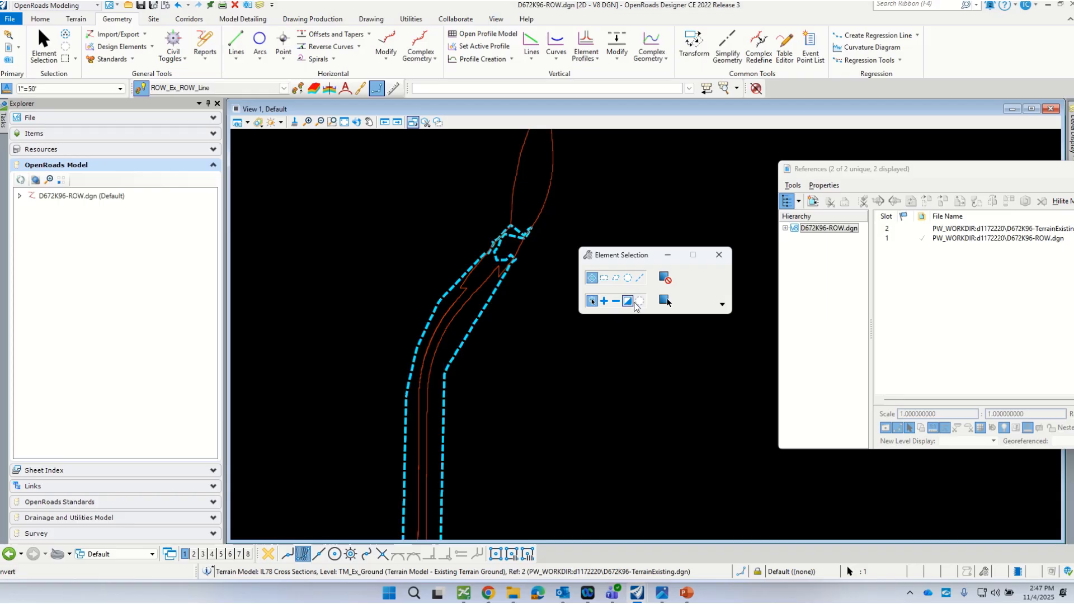
{"action": "left_click", "coordinate": [635, 304]}
{"action": "left_click", "coordinate": [576, 307]}
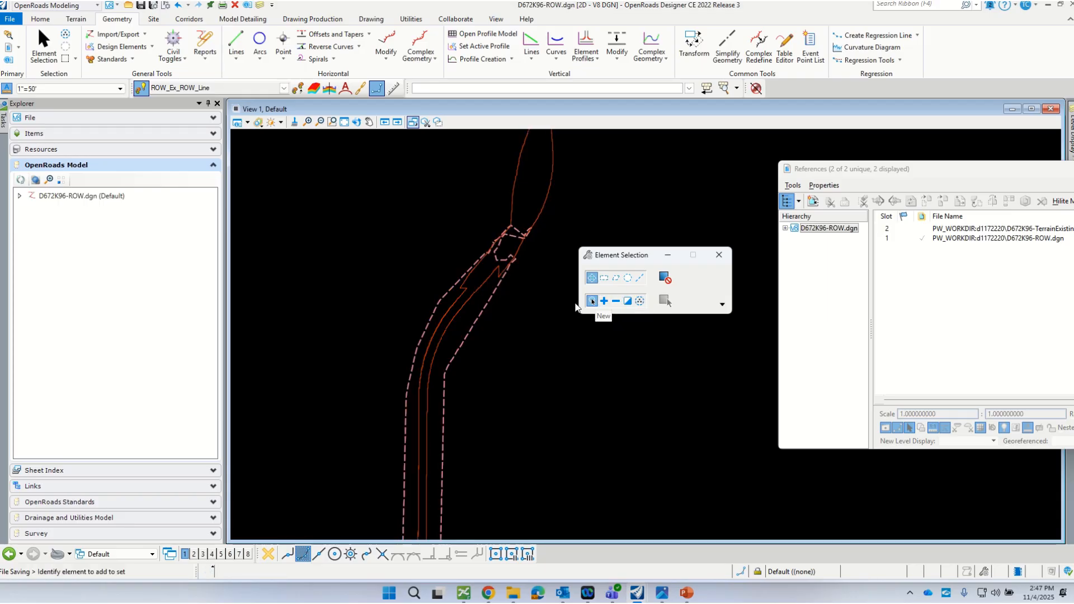
{"action": "left_click", "coordinate": [489, 304]}
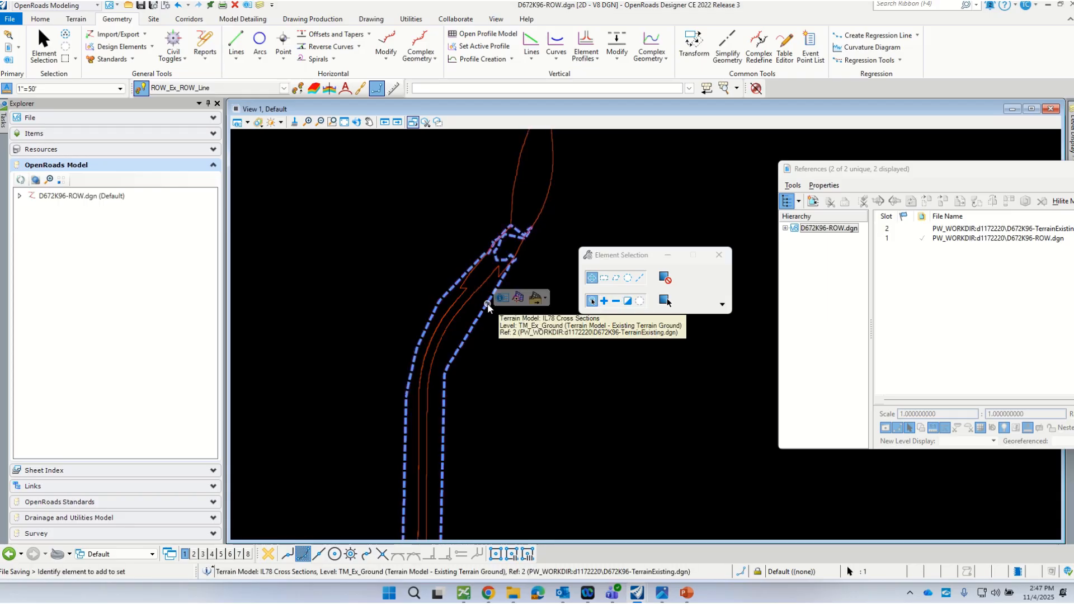
{"action": "mouse_move", "coordinate": [488, 305]}
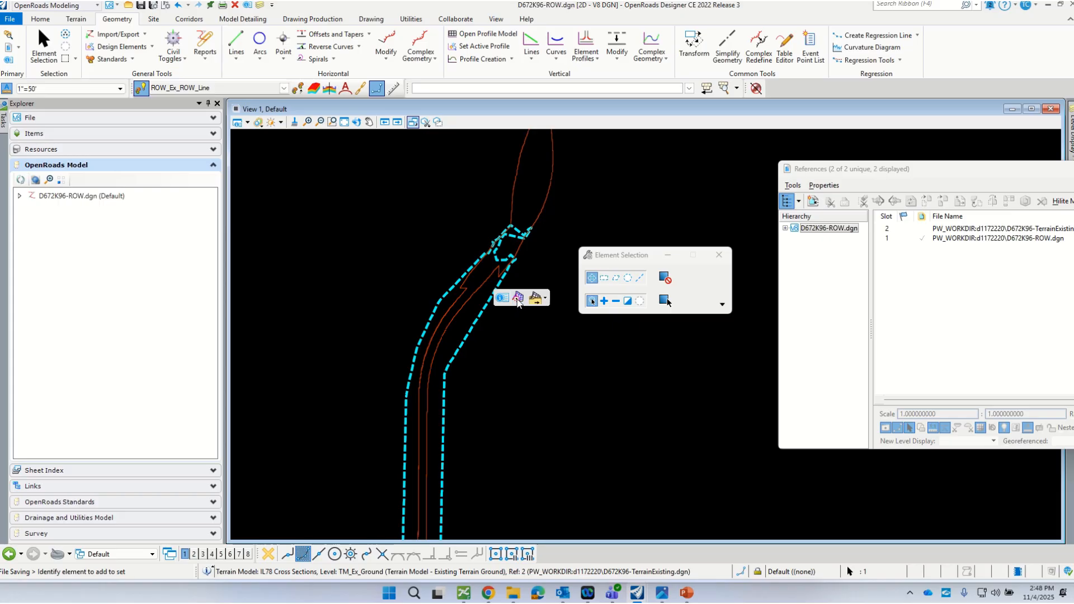
{"action": "left_click", "coordinate": [516, 299]}
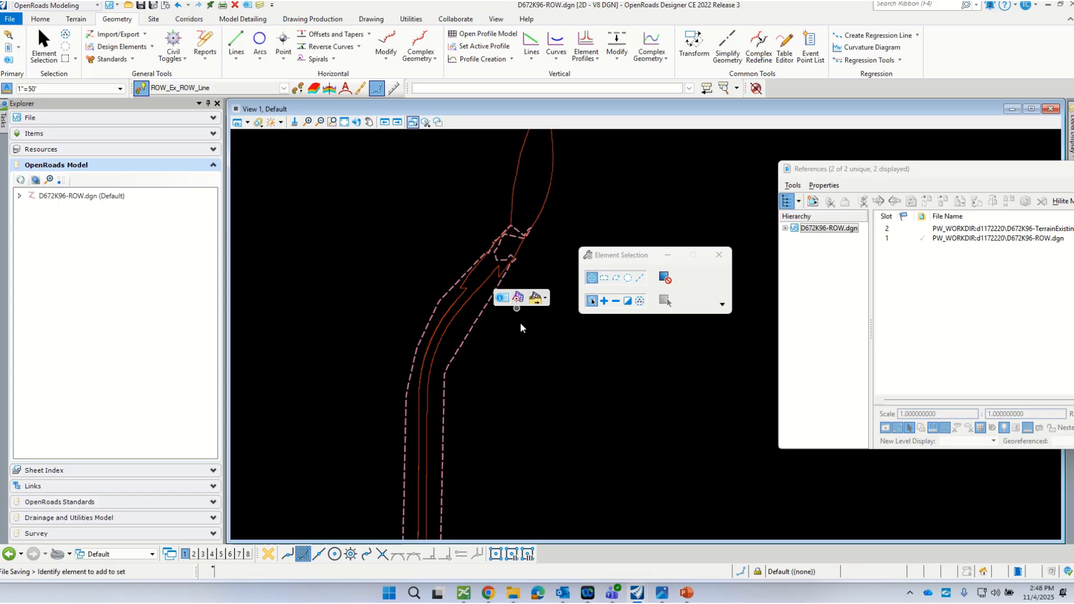
{"action": "scroll", "coordinate": [493, 333], "scroll_direction": "down", "scroll_amount": 1}
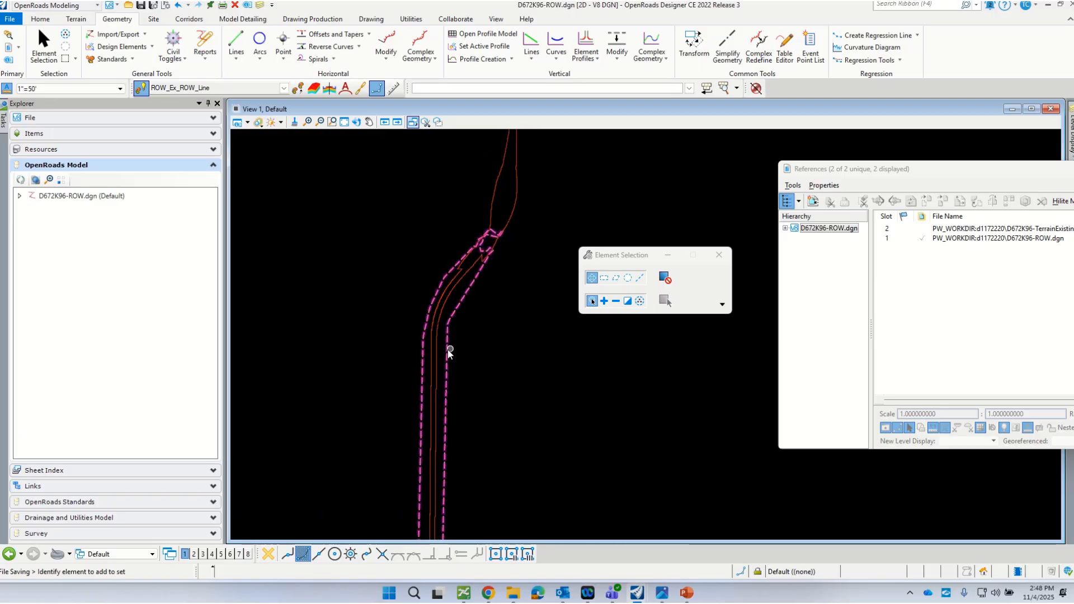
{"action": "scroll", "coordinate": [439, 355], "scroll_direction": "up", "scroll_amount": 2}
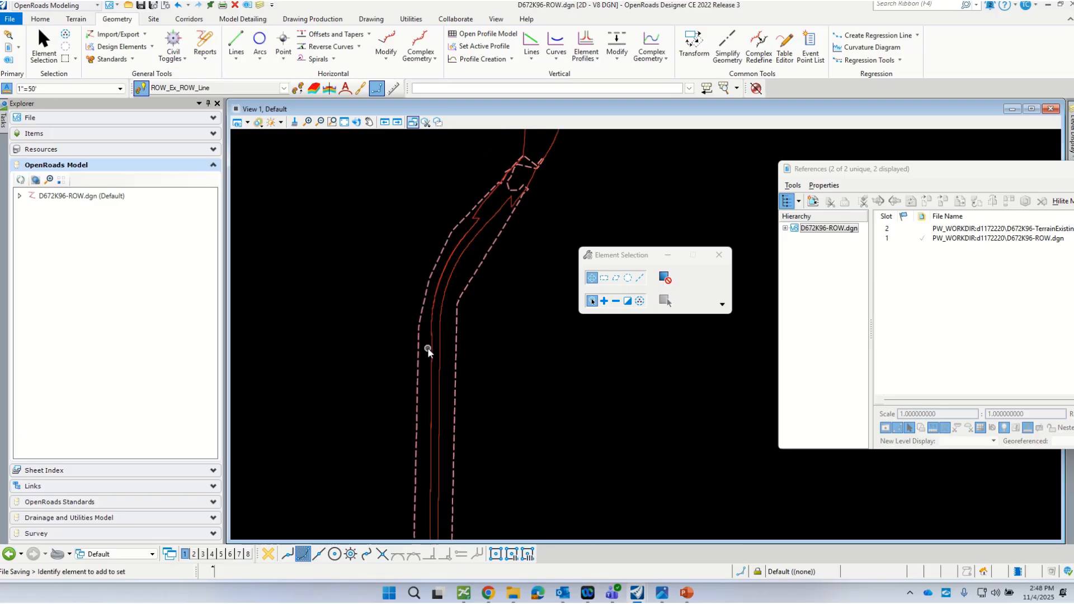
{"action": "scroll", "coordinate": [431, 343], "scroll_direction": "down", "scroll_amount": 1}
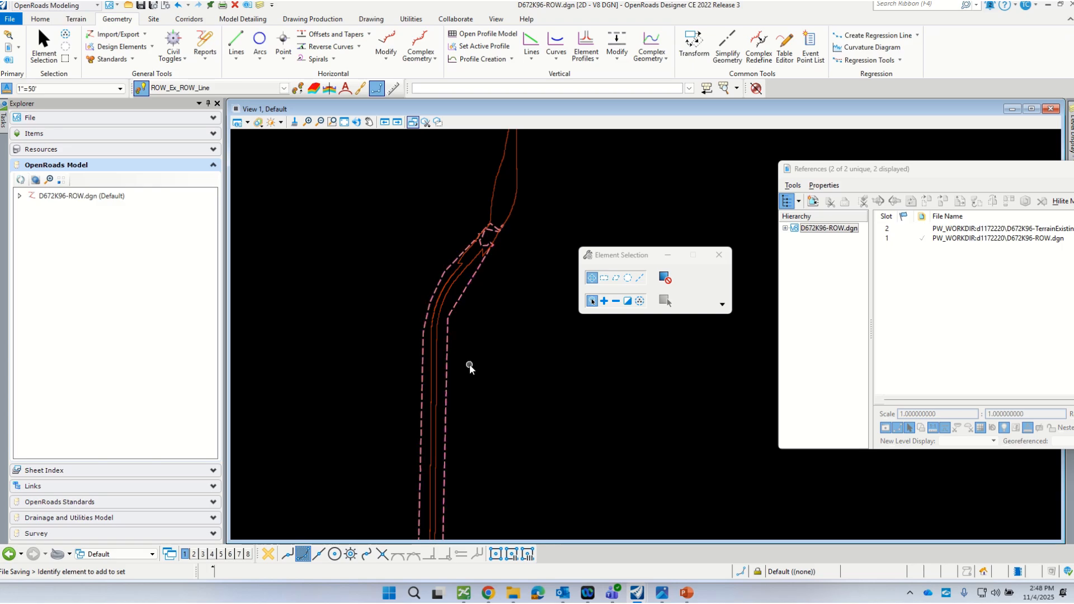
Step: Move the Element Selection dialog aside, select the referenced terrain boundary around the curved right-of-way to check its extent, and clear the selection
{"action": "left_click_drag", "start_coordinate": [618, 255], "coordinate": [857, 199]}
{"action": "scroll", "coordinate": [386, 302], "scroll_direction": "down", "scroll_amount": 1}
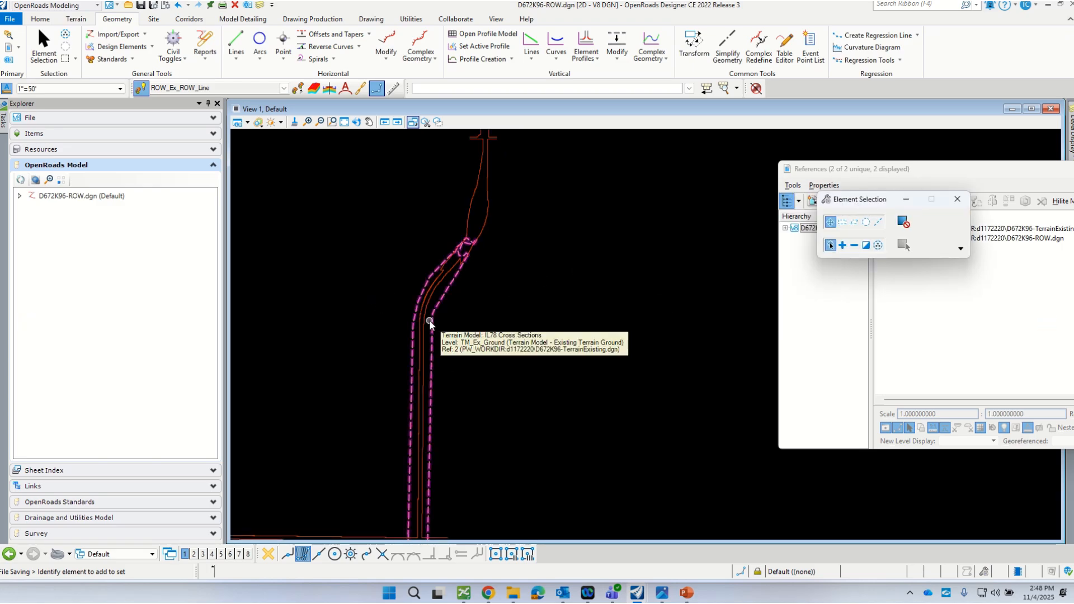
{"action": "scroll", "coordinate": [427, 281], "scroll_direction": "up", "scroll_amount": 2}
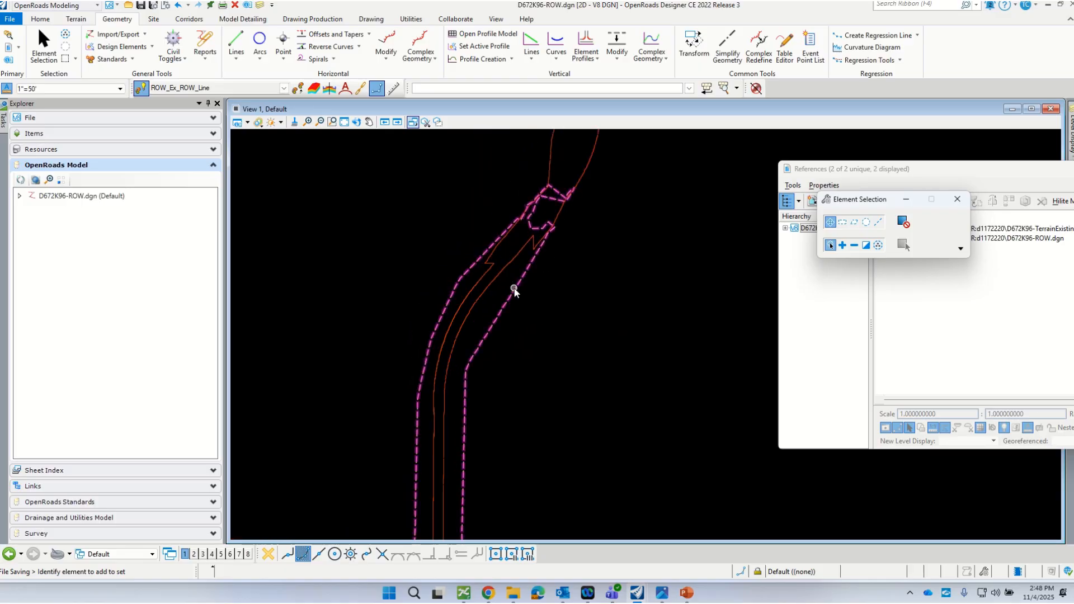
{"action": "left_click", "coordinate": [471, 269]}
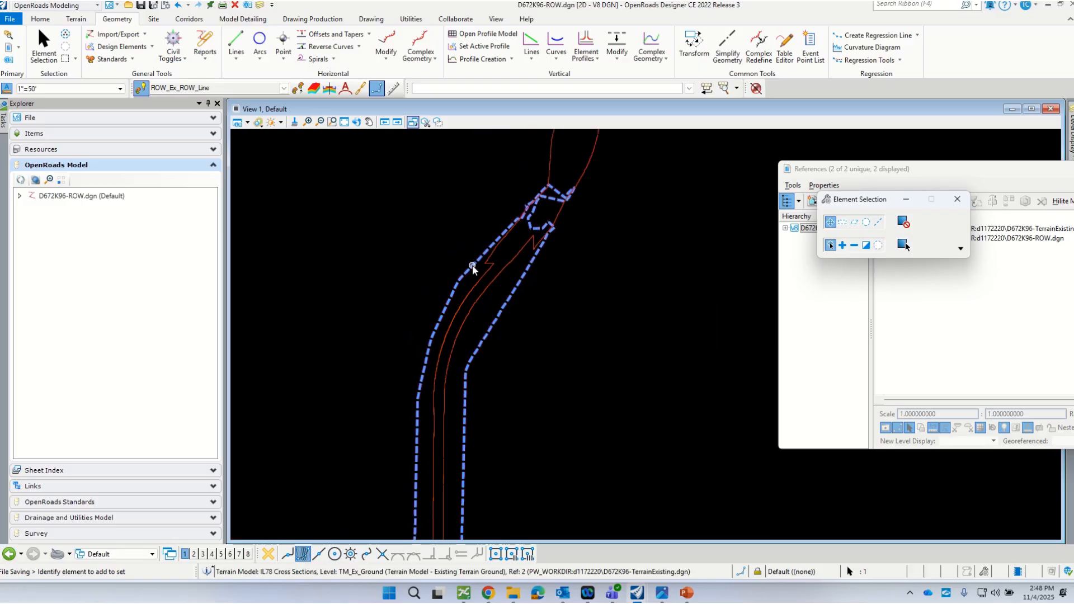
{"action": "left_click", "coordinate": [444, 243]}
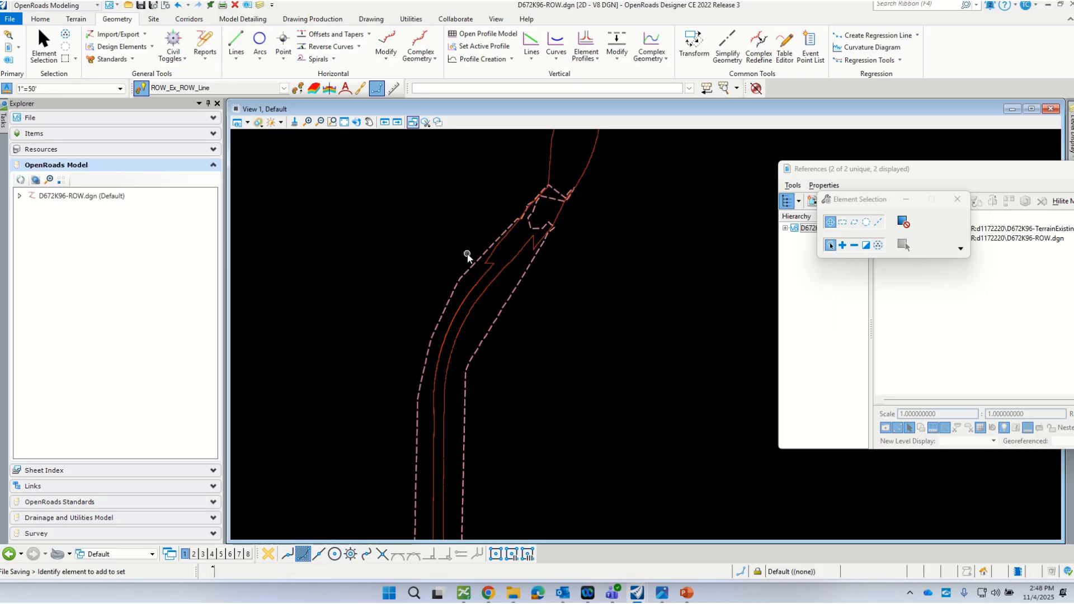
Step: Open the profile model of the western complex right-of-way line at the curve in View 4
{"action": "left_click", "coordinate": [486, 273]}
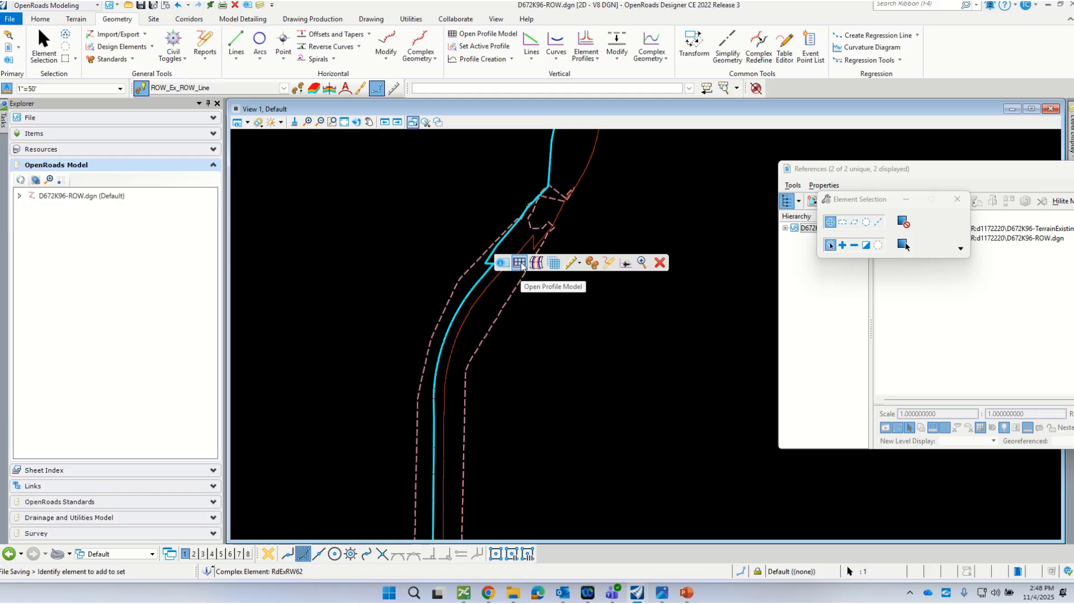
{"action": "left_click", "coordinate": [519, 263]}
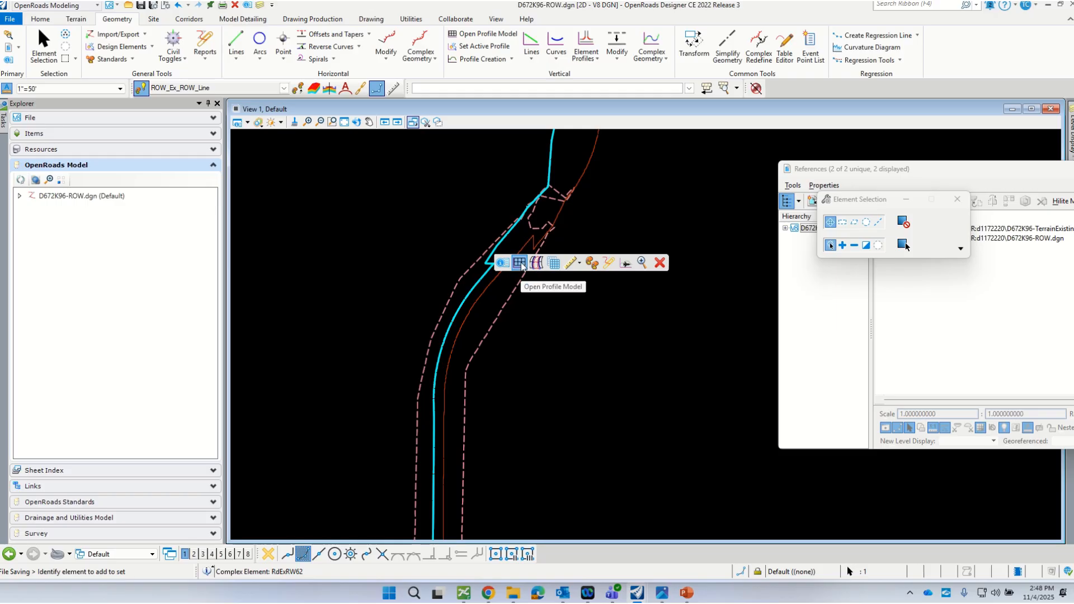
{"action": "left_click", "coordinate": [212, 554]}
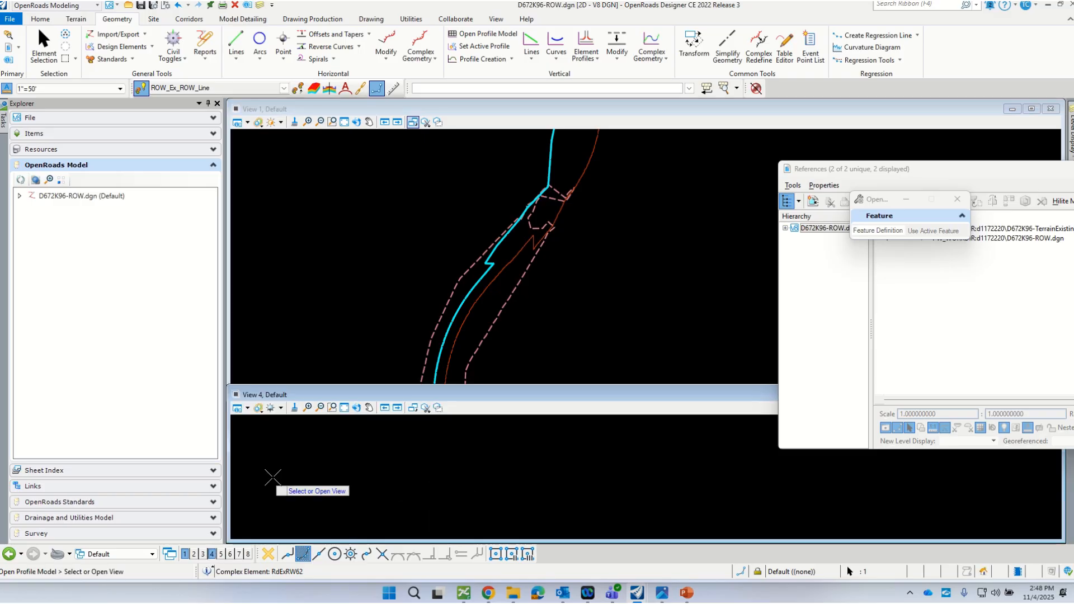
{"action": "left_click", "coordinate": [313, 473]}
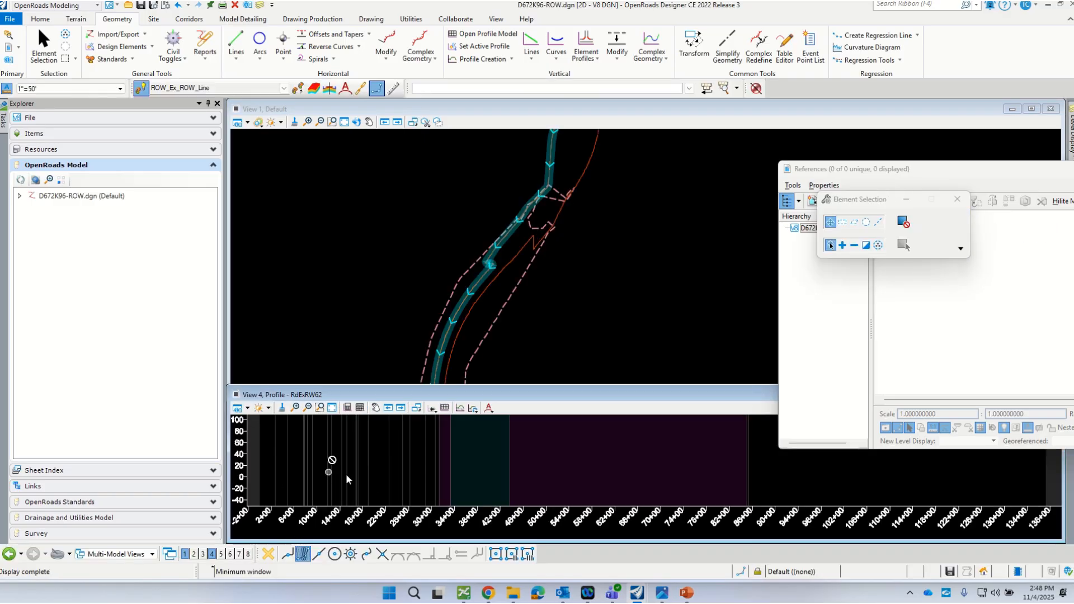
Step: Fit the right-of-way line's profile view to show the whole existing ground profile
{"action": "left_click", "coordinate": [331, 407]}
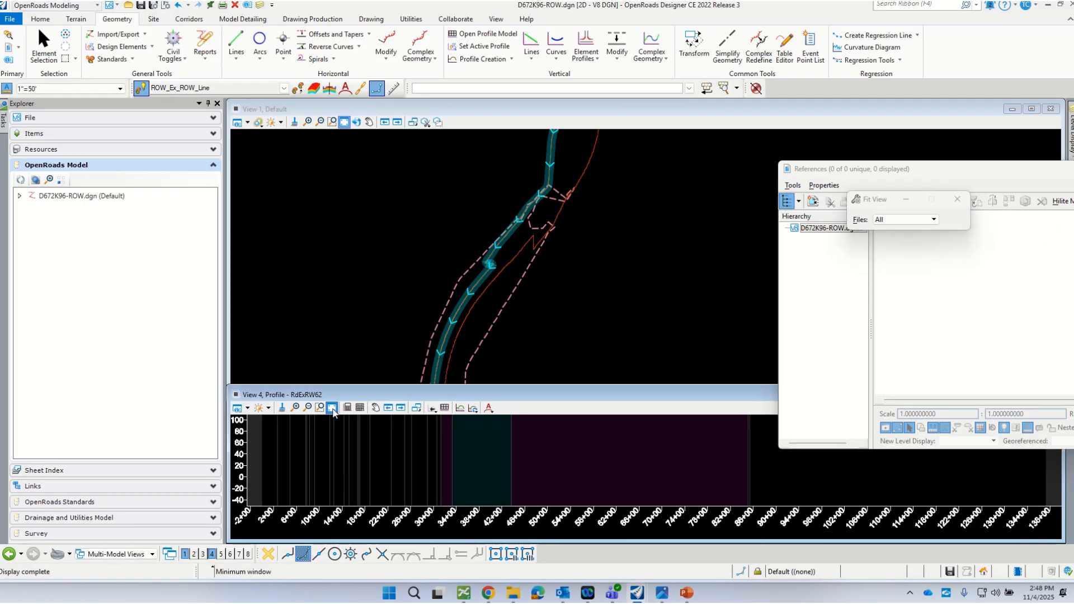
{"action": "scroll", "coordinate": [429, 463], "scroll_direction": "down", "scroll_amount": 3}
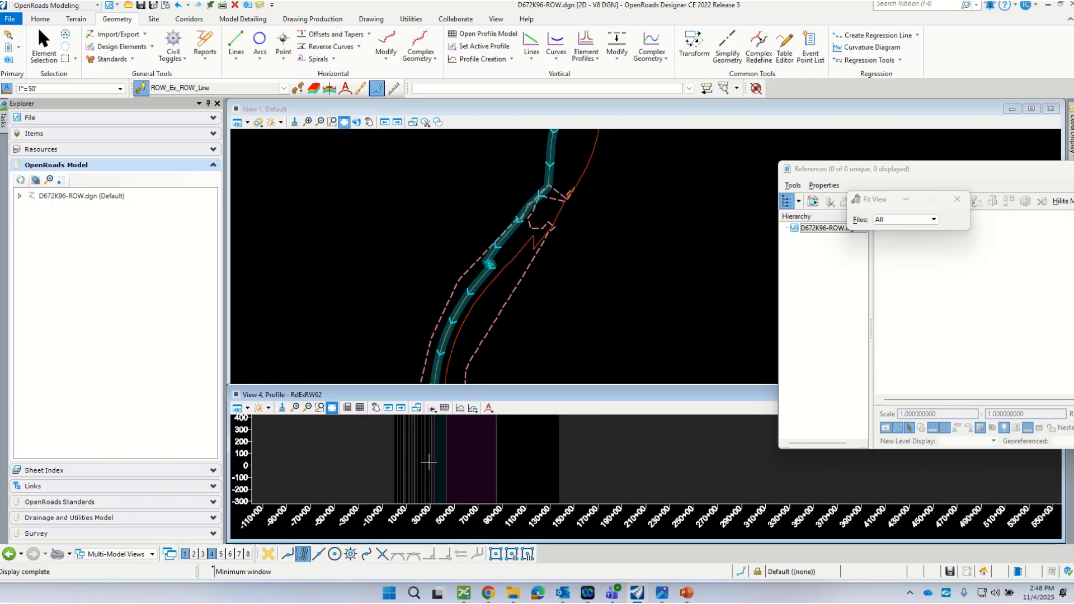
{"action": "scroll", "coordinate": [400, 445], "scroll_direction": "up", "scroll_amount": 5}
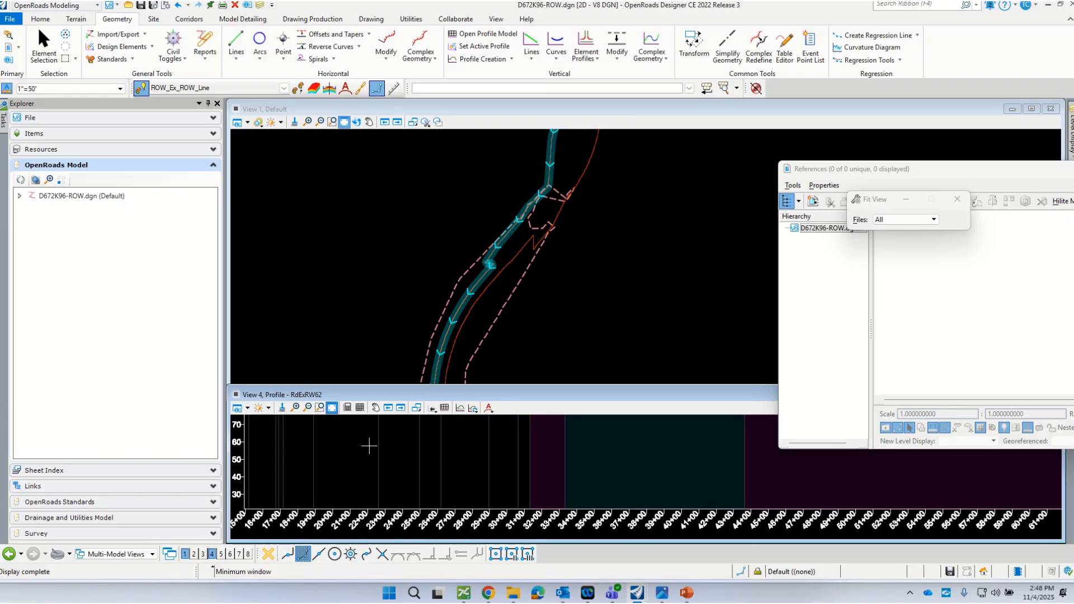
{"action": "scroll", "coordinate": [369, 447], "scroll_direction": "down", "scroll_amount": 3}
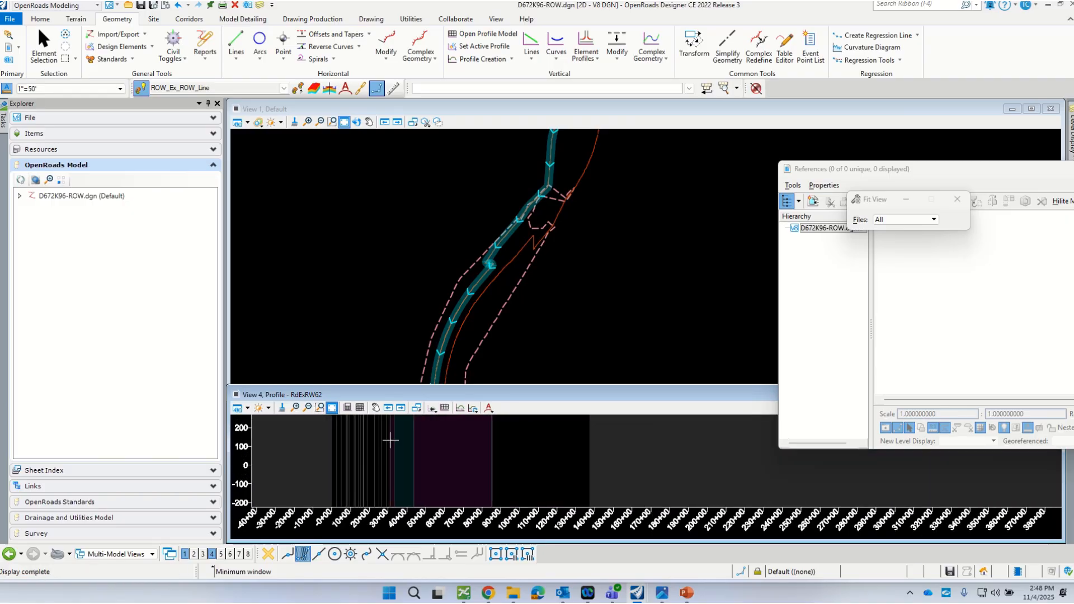
{"action": "right_click", "coordinate": [393, 444]}
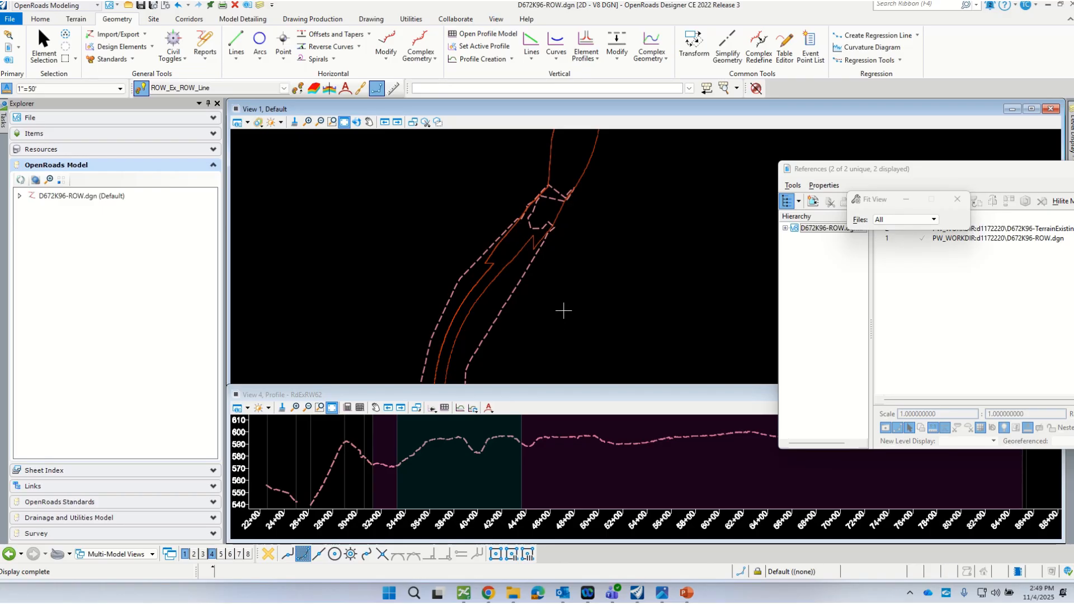
Step: Move the References window off the views and compare the ground profile's extent with the terrain boundary in plan
{"action": "left_click_drag", "start_coordinate": [802, 176], "coordinate": [1073, 258]}
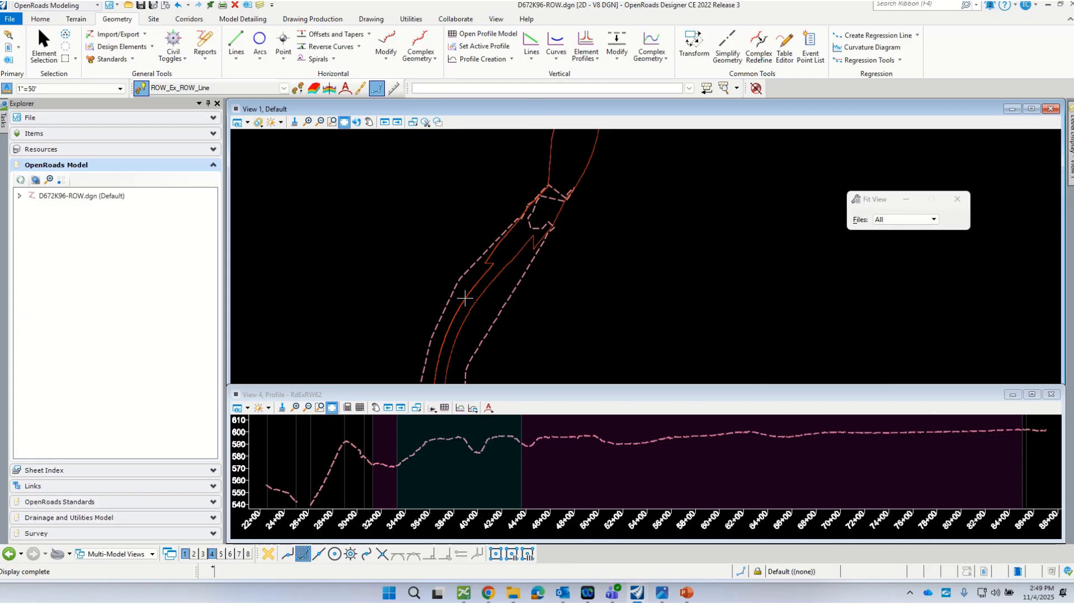
{"action": "scroll", "coordinate": [514, 434], "scroll_direction": "down", "scroll_amount": 2}
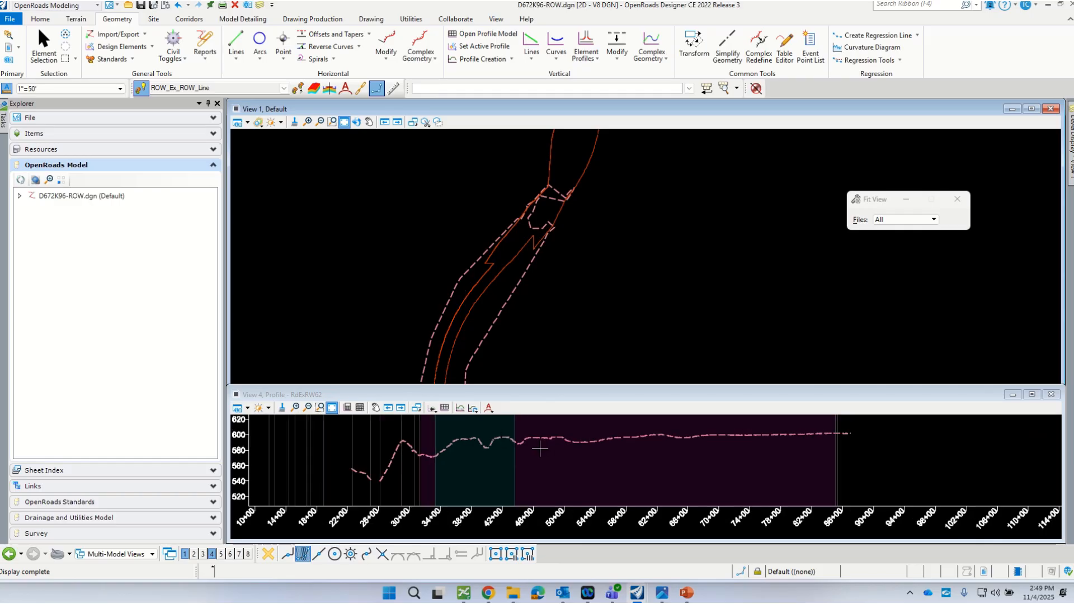
{"action": "left_click", "coordinate": [331, 407]}
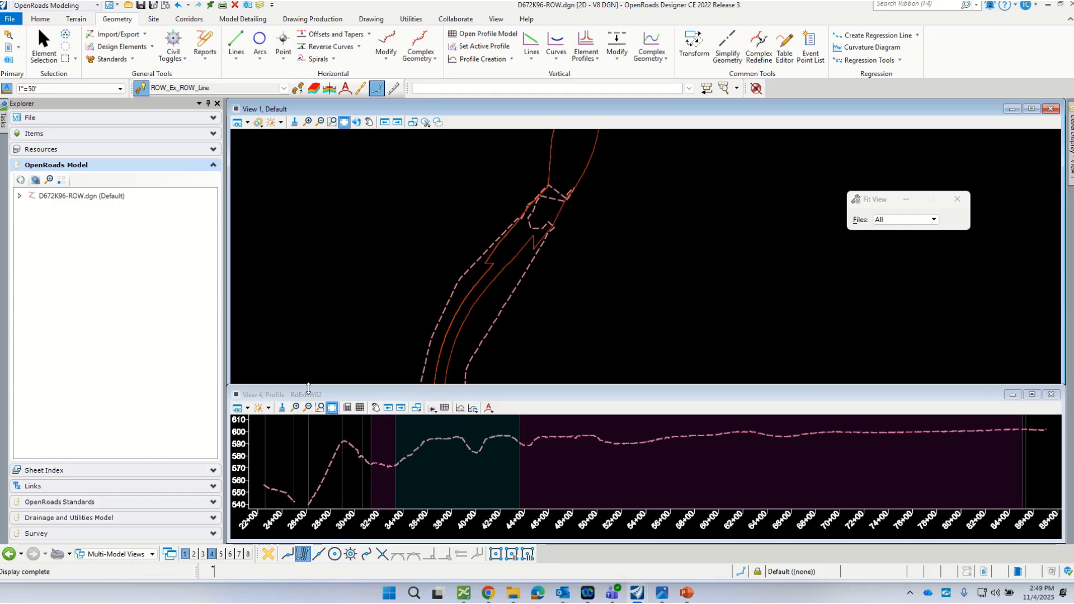
{"action": "scroll", "coordinate": [369, 441], "scroll_direction": "down", "scroll_amount": 2}
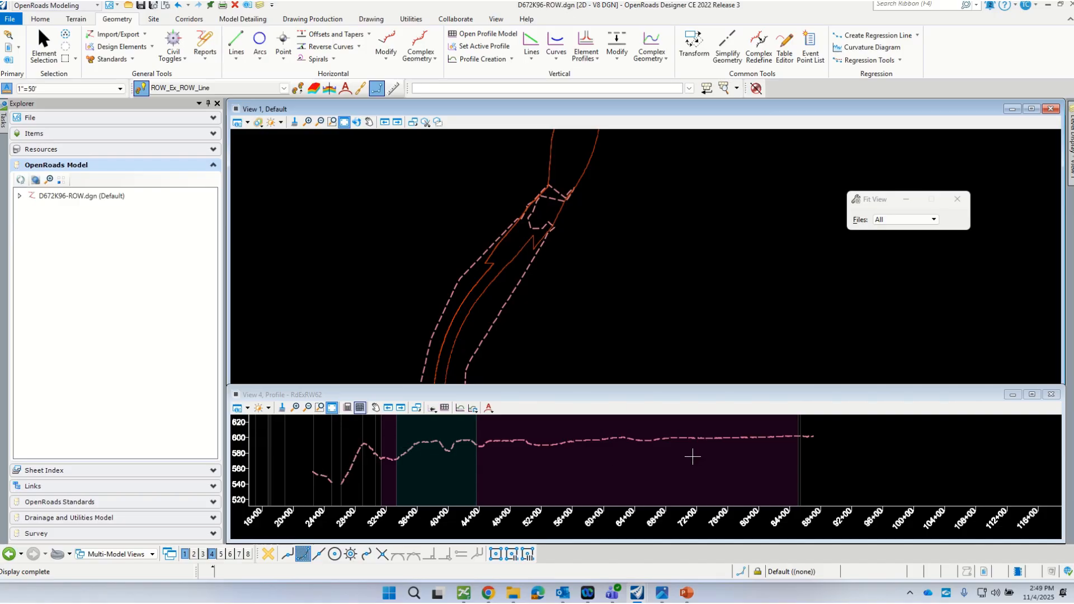
{"action": "scroll", "coordinate": [571, 185], "scroll_direction": "down", "scroll_amount": 2}
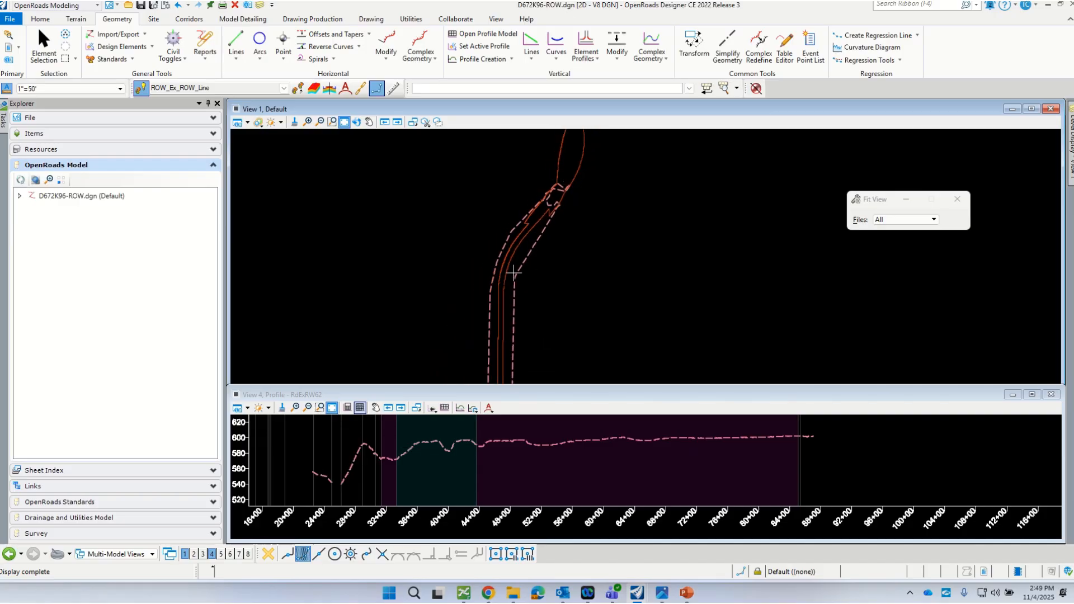
{"action": "scroll", "coordinate": [548, 178], "scroll_direction": "up", "scroll_amount": 2}
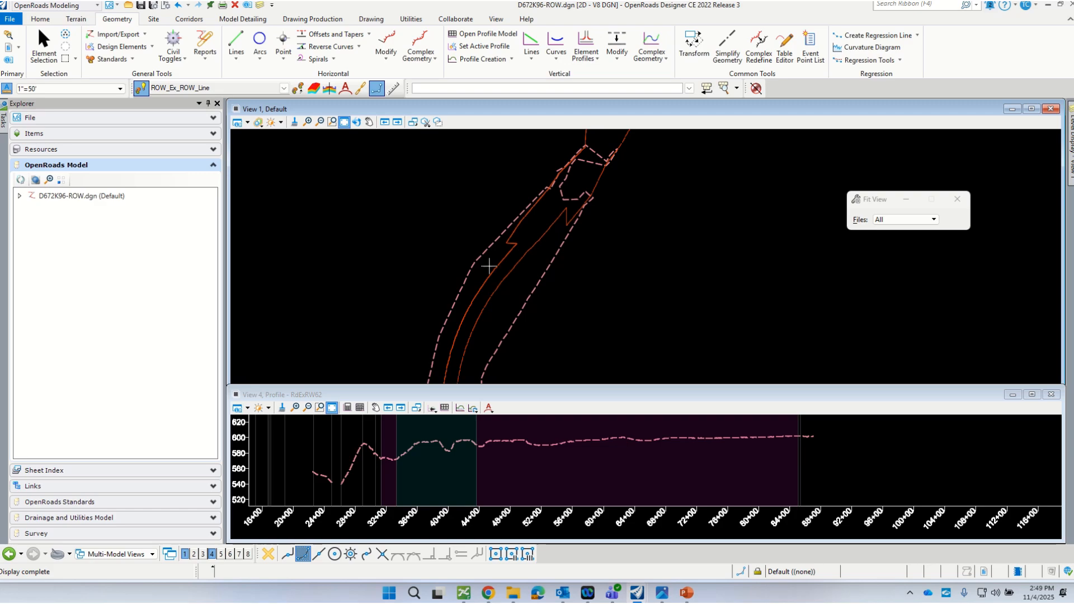
{"action": "scroll", "coordinate": [515, 446], "scroll_direction": "up", "scroll_amount": 2}
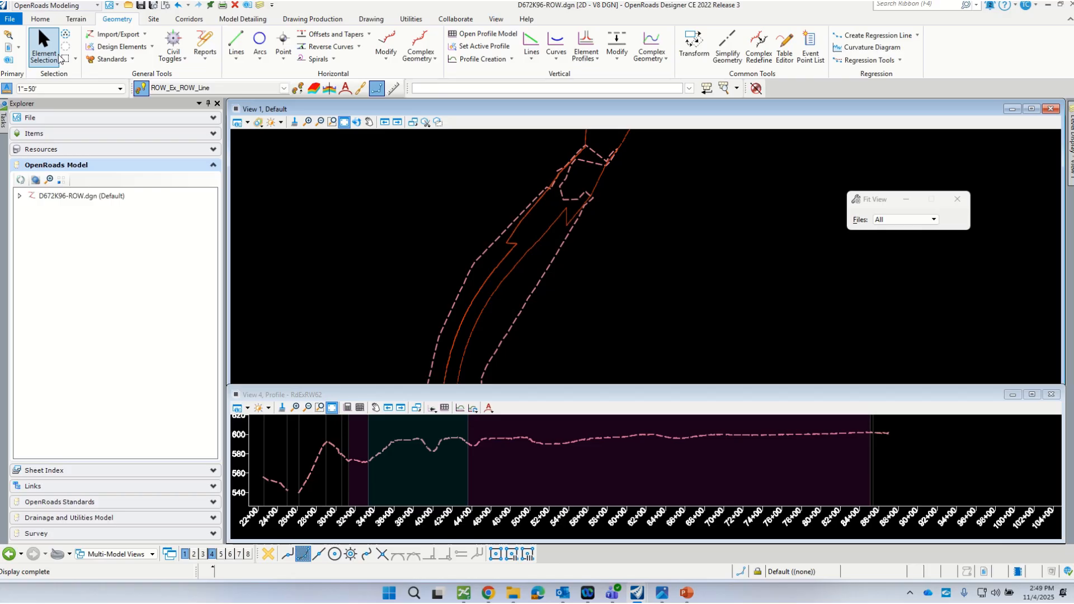
Step: Set the existing ground profile in View 4 as the active profile of the right-of-way line
{"action": "left_click", "coordinate": [43, 47]}
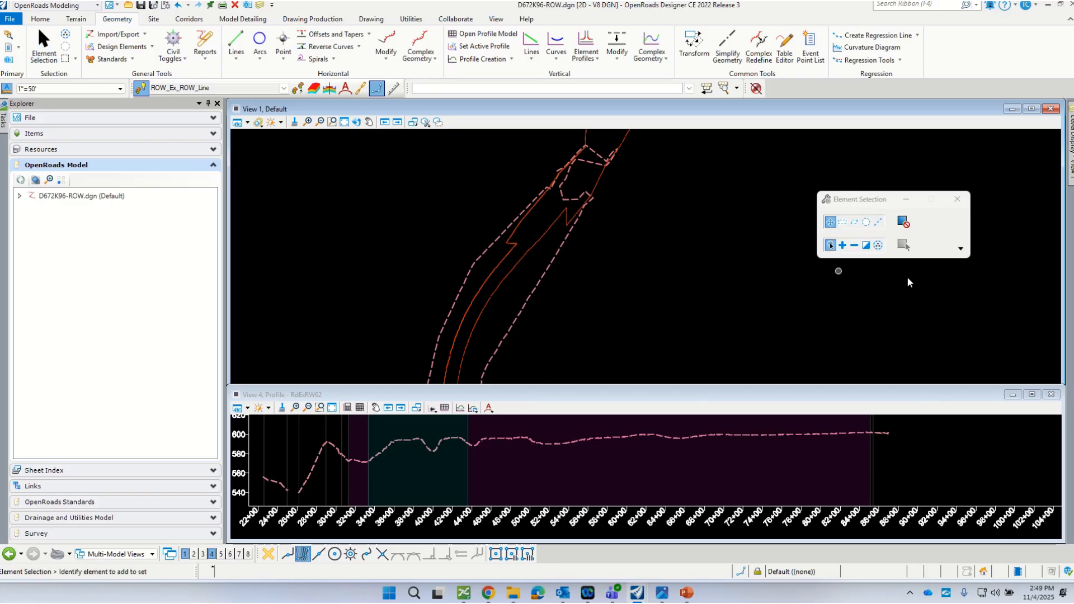
{"action": "left_click", "coordinate": [600, 436]}
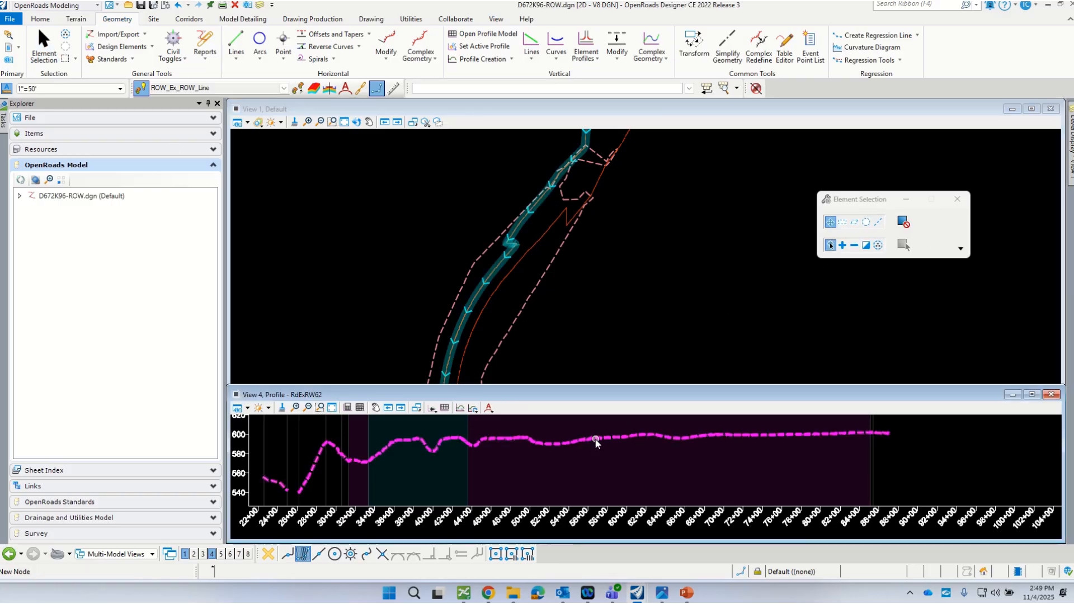
{"action": "left_click", "coordinate": [546, 444]}
{"action": "left_click", "coordinate": [572, 438]}
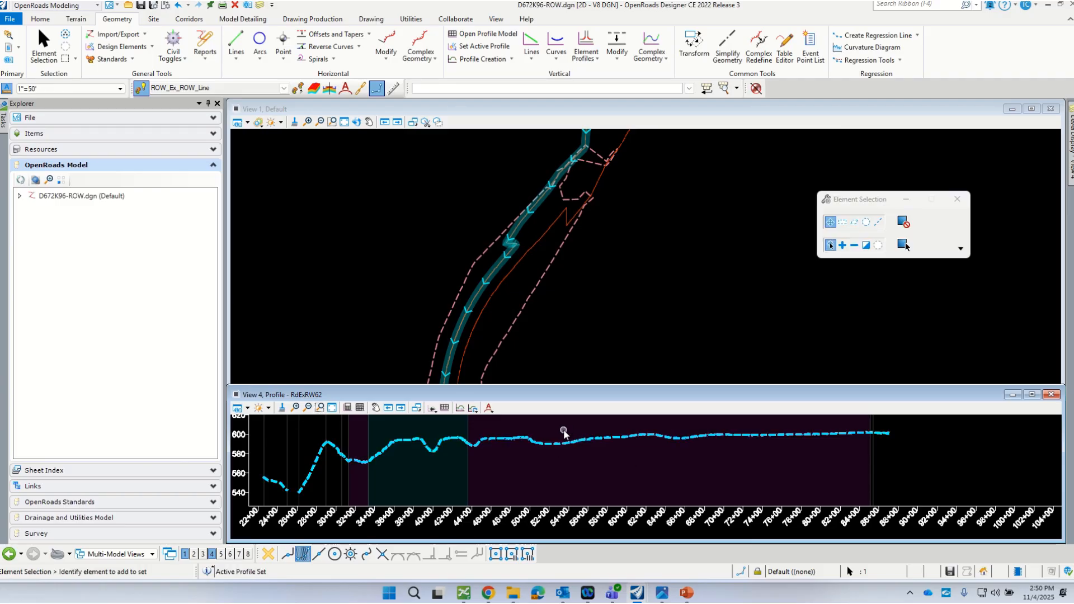
Step: Switch to the 2 Views Plan/3D layout and fit both the plan view and the Default-3D view
{"action": "left_click_drag", "start_coordinate": [556, 395], "coordinate": [562, 445]}
{"action": "scroll", "coordinate": [352, 281], "scroll_direction": "down", "scroll_amount": 3}
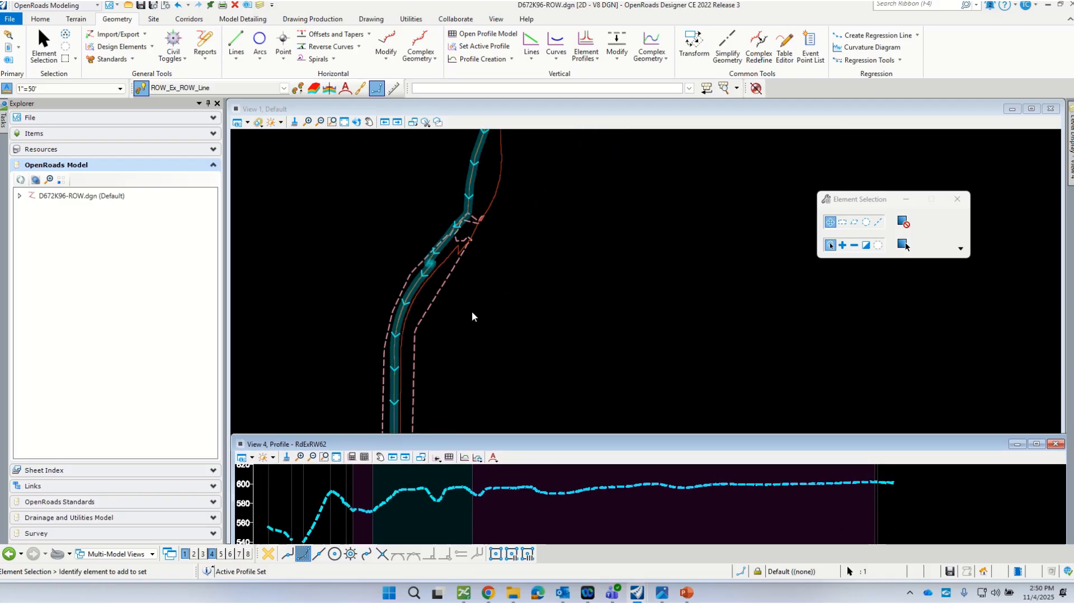
{"action": "right_click", "coordinate": [531, 270]}
{"action": "mouse_move", "coordinate": [593, 277]}
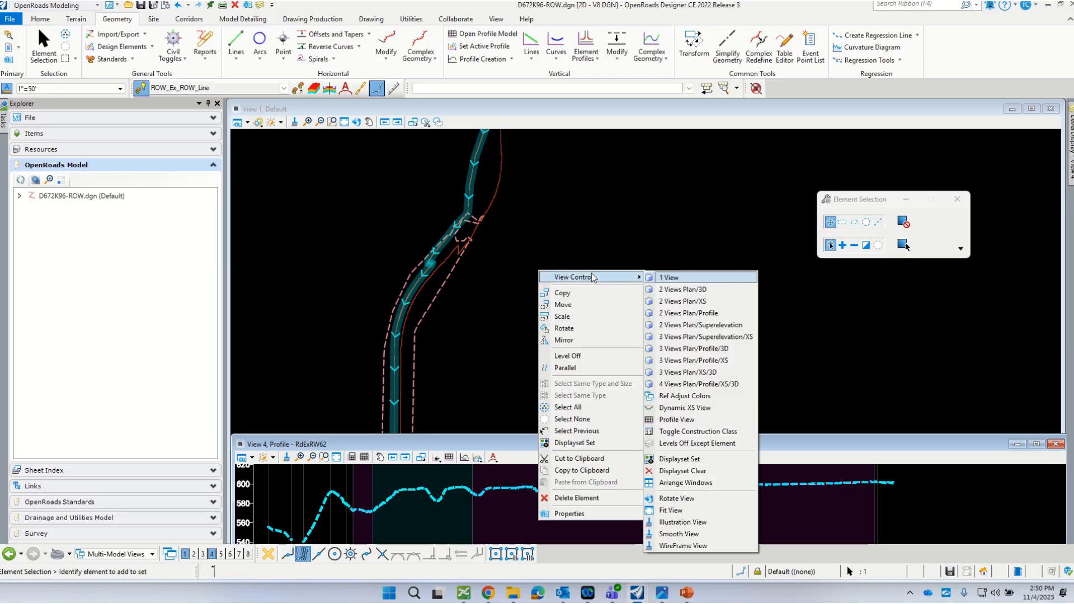
{"action": "left_click", "coordinate": [681, 290]}
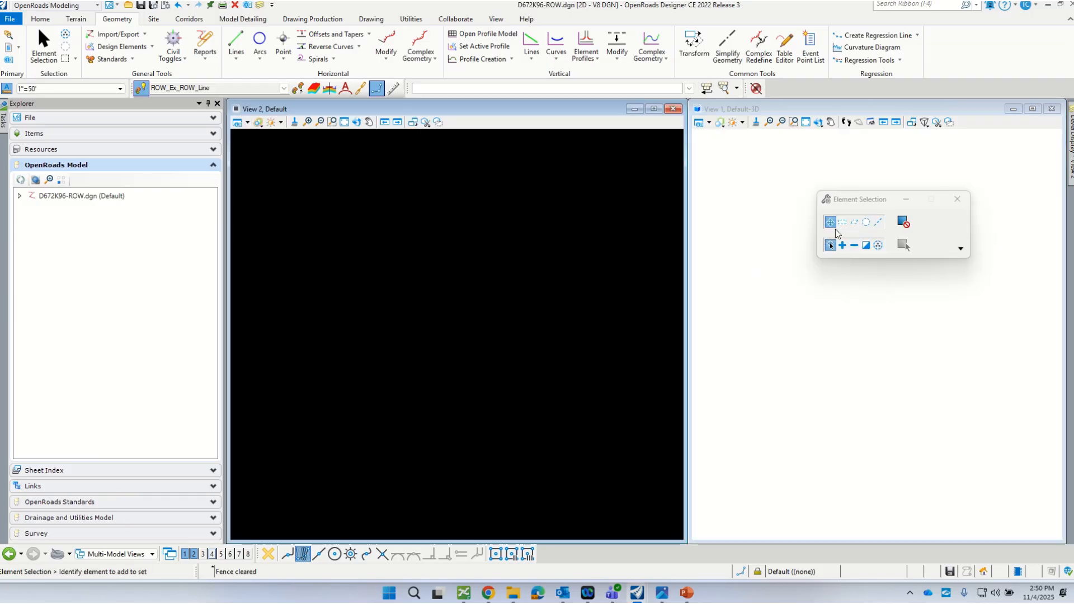
{"action": "left_click", "coordinate": [805, 122]}
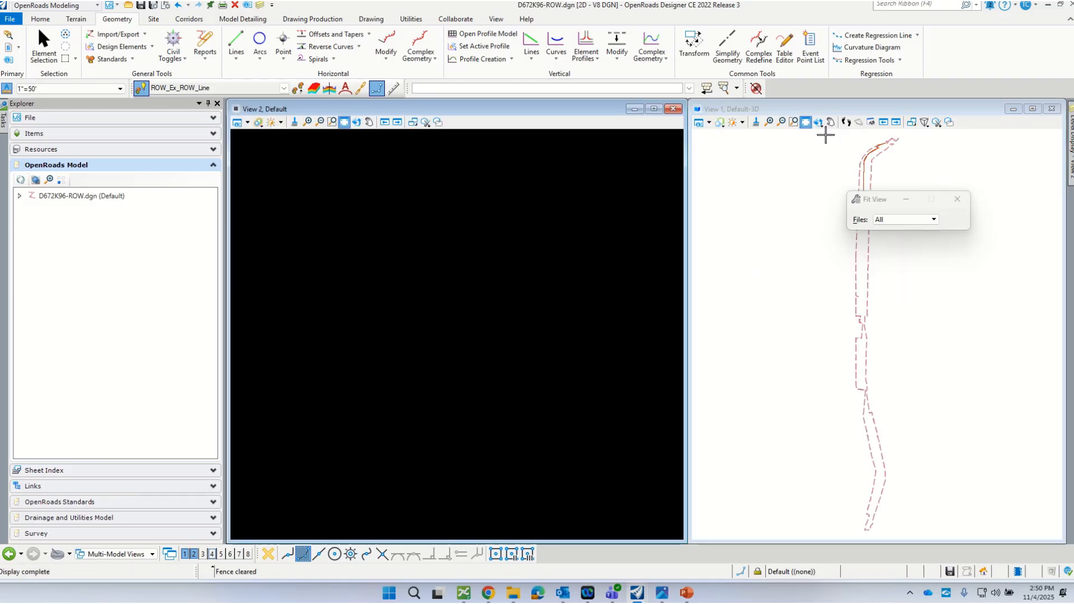
{"action": "left_click", "coordinate": [344, 122]}
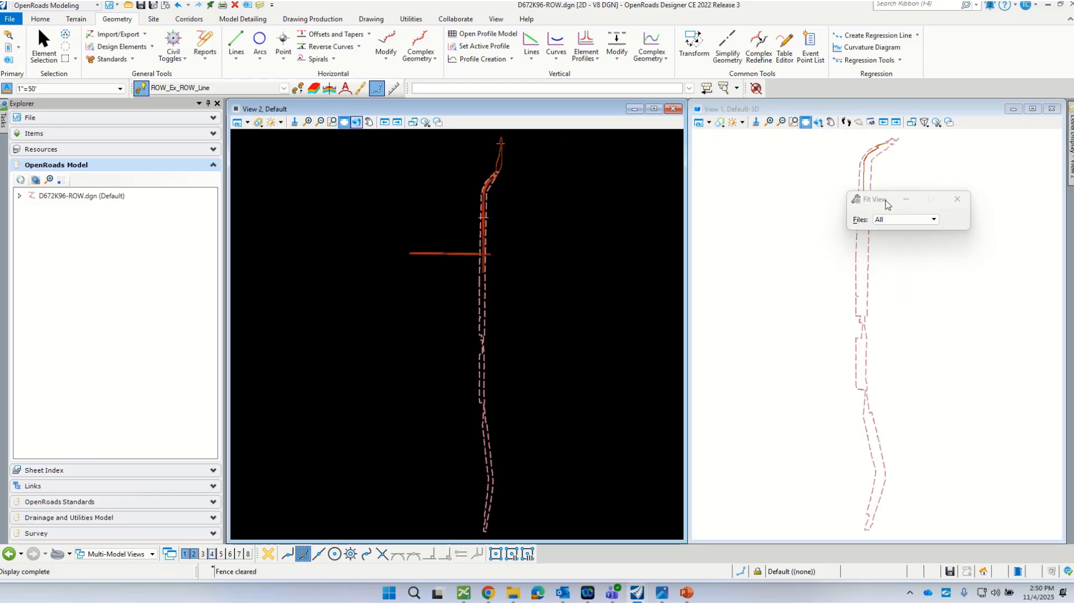
Step: Auto-hide the Explorer, narrow the plan view and widen the Default-3D view around the curved right-of-way line
{"action": "scroll", "coordinate": [903, 159], "scroll_direction": "up", "scroll_amount": 4}
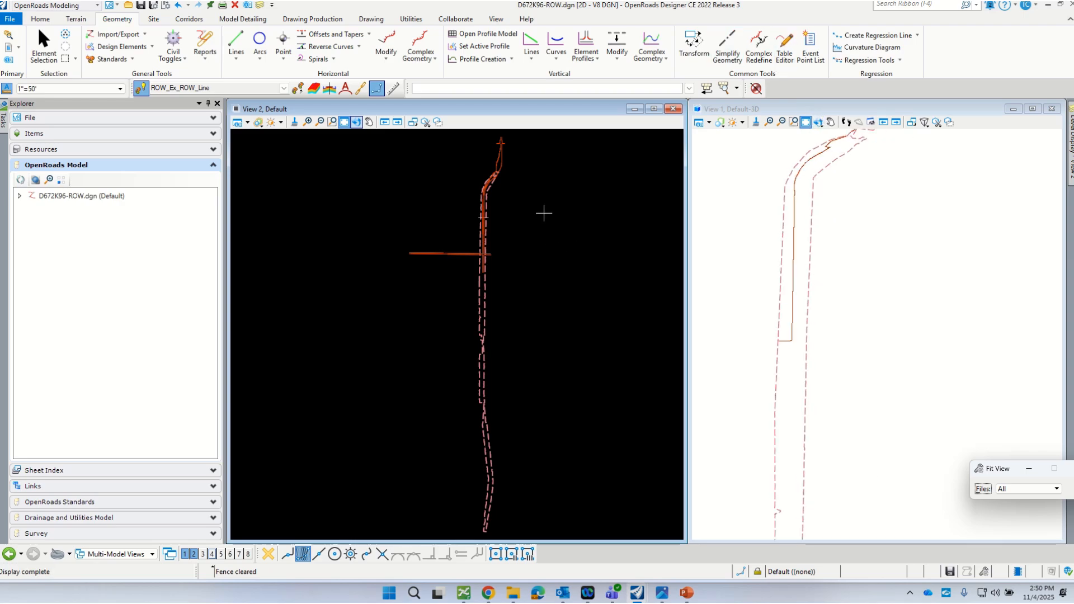
{"action": "scroll", "coordinate": [509, 237], "scroll_direction": "up", "scroll_amount": 3}
{"action": "left_click", "coordinate": [208, 103]}
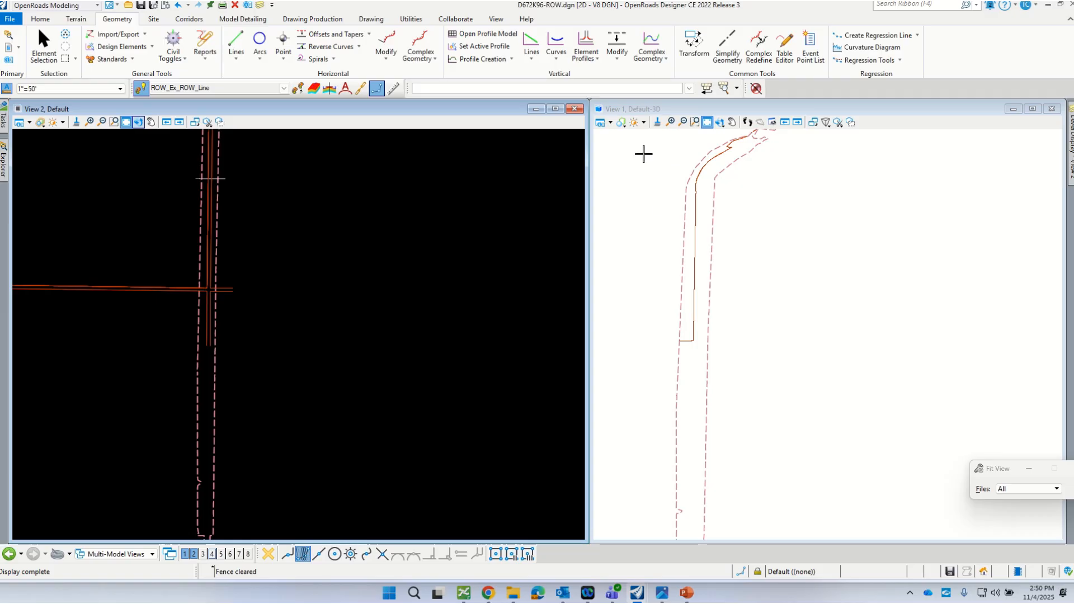
{"action": "scroll", "coordinate": [706, 246], "scroll_direction": "up", "scroll_amount": 1}
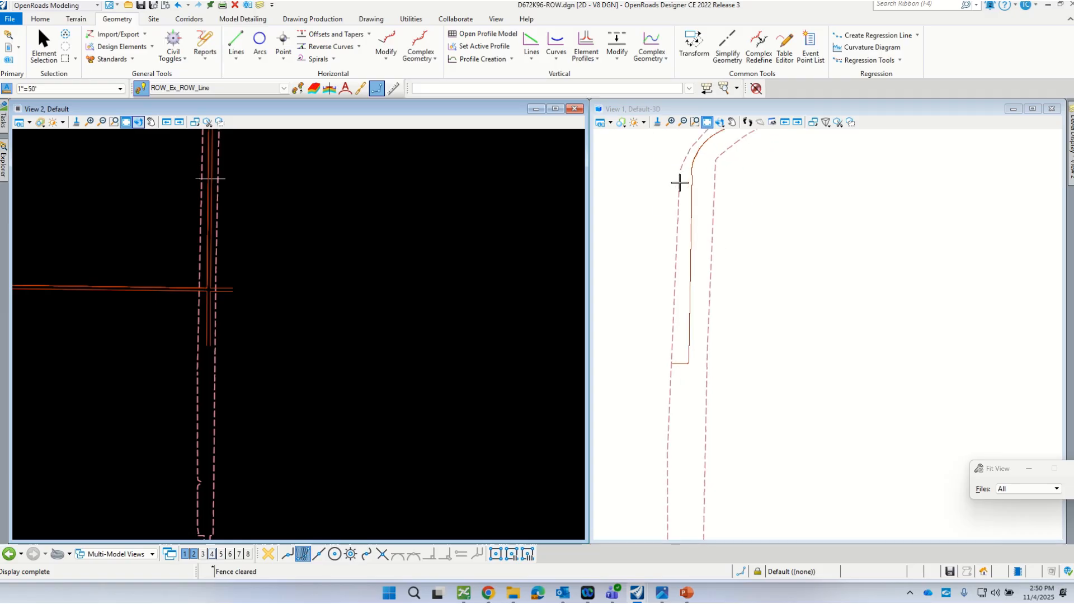
{"action": "left_click_drag", "start_coordinate": [587, 147], "coordinate": [408, 151]}
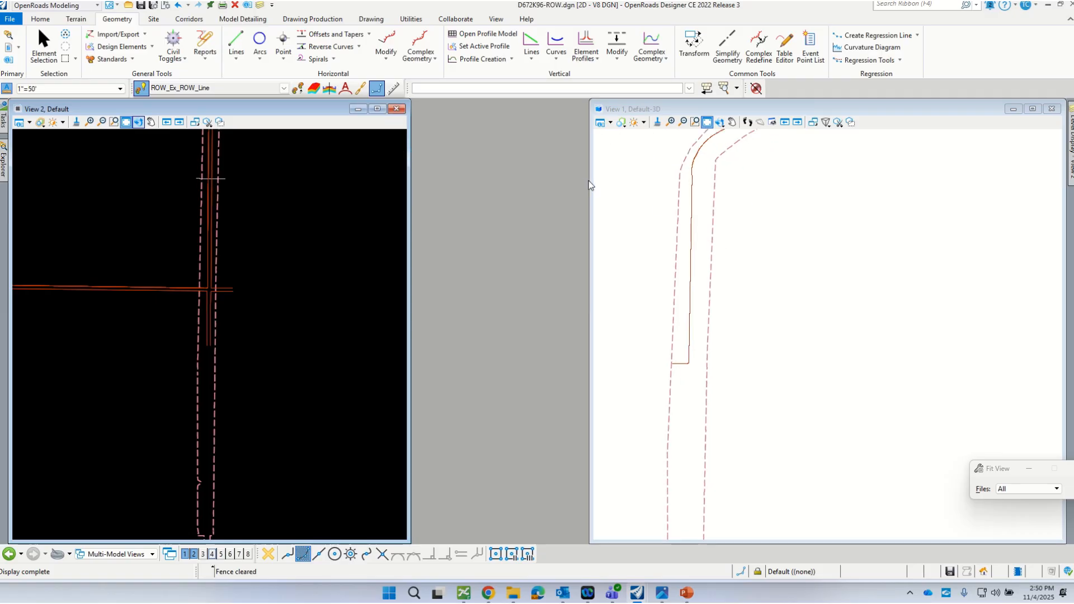
{"action": "left_click_drag", "start_coordinate": [588, 180], "coordinate": [399, 177]}
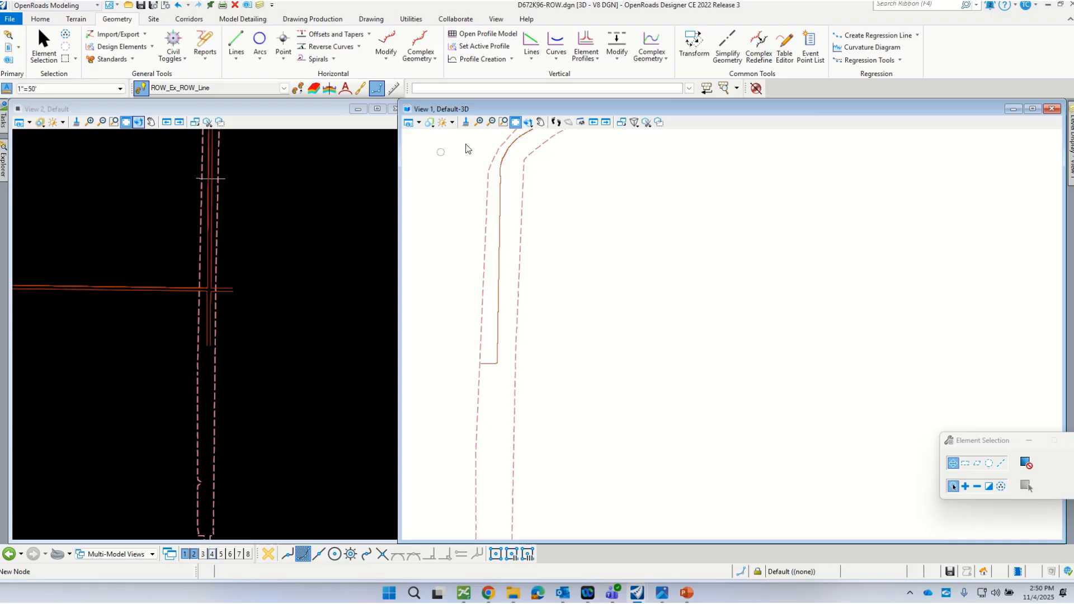
Step: Turn on AccuSnap and dynamically rotate the Default-3D view about the right-of-way line to inspect its profile obliquely
{"action": "left_click", "coordinate": [529, 126]}
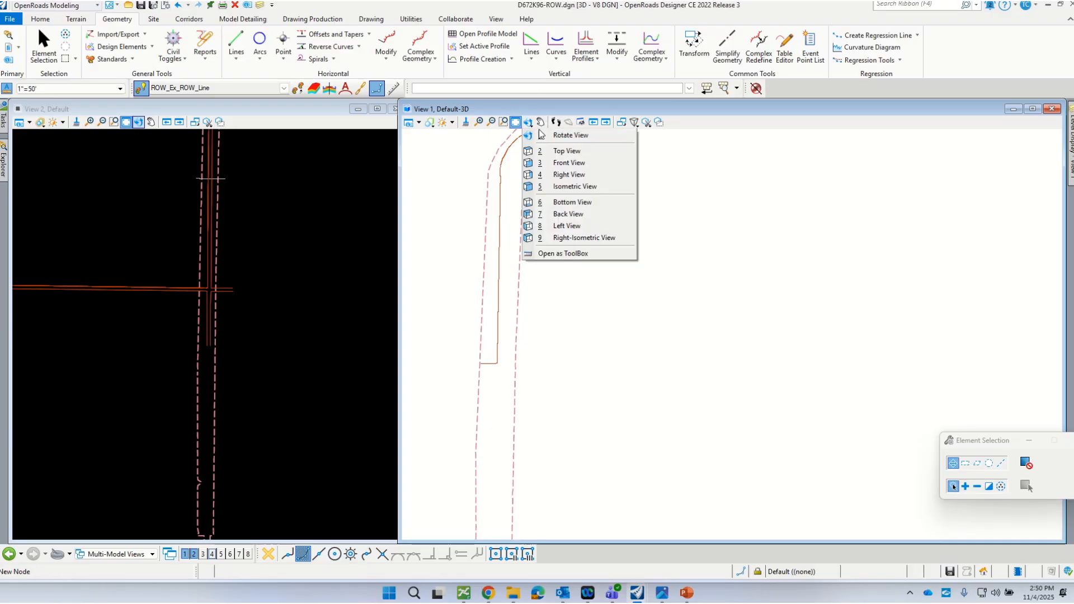
{"action": "left_click", "coordinate": [562, 134]}
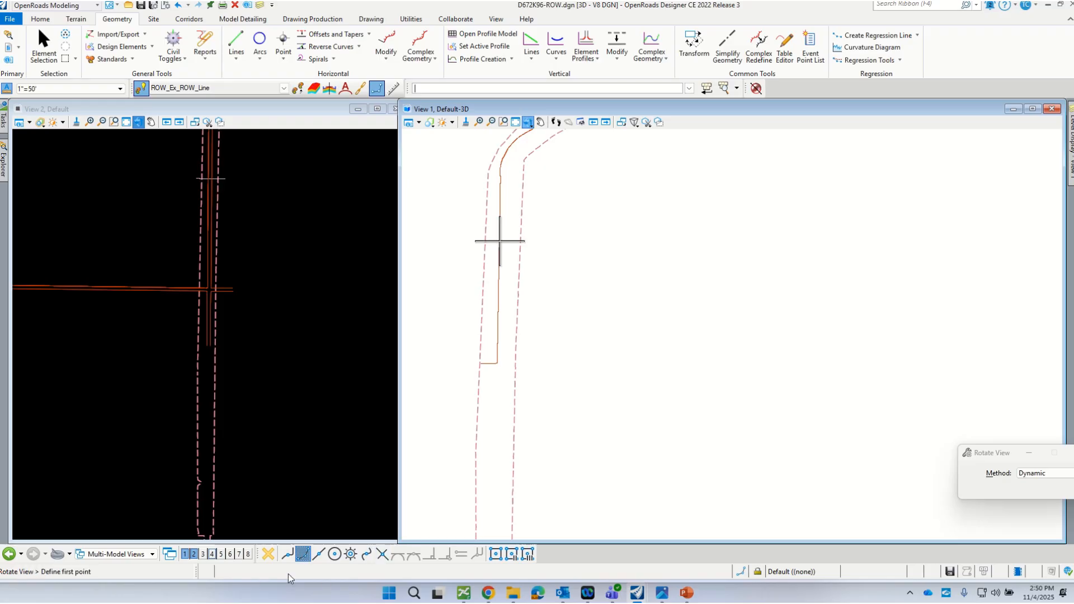
{"action": "left_click", "coordinate": [268, 554]}
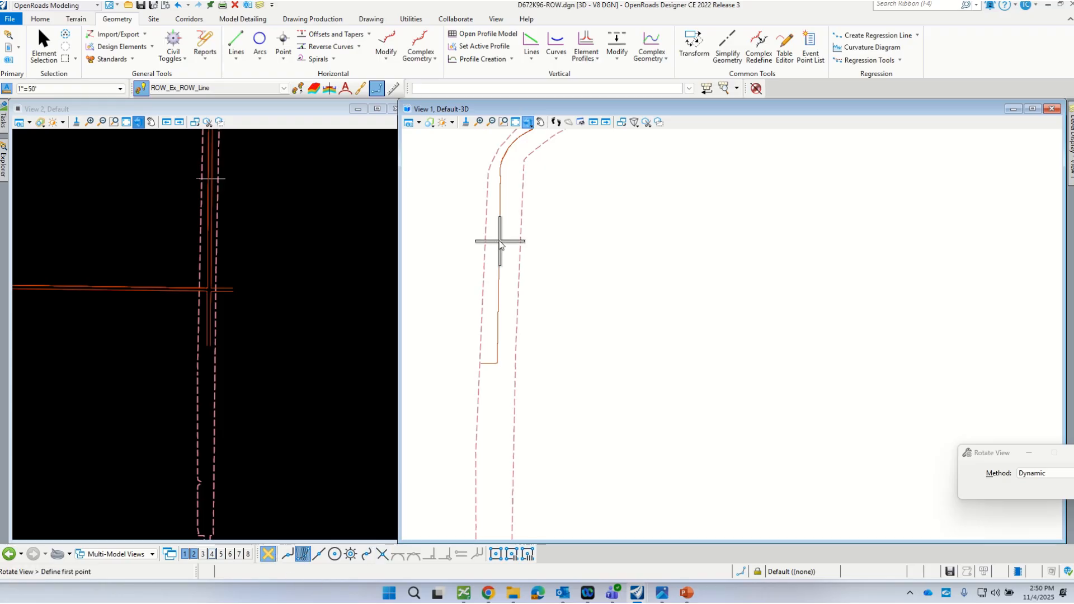
{"action": "left_click", "coordinate": [499, 243]}
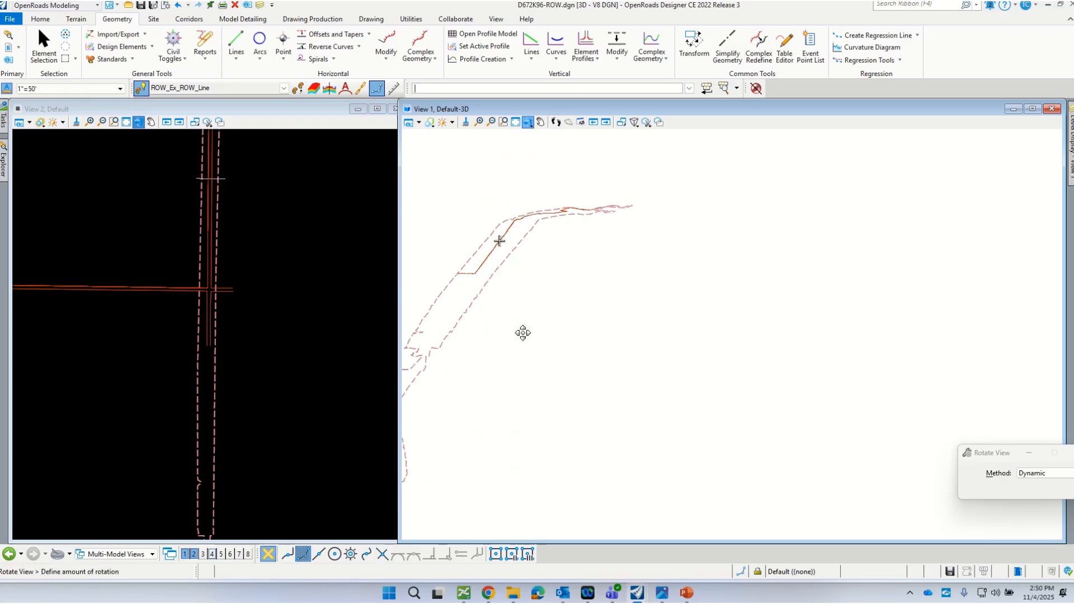
{"action": "left_click", "coordinate": [555, 203]}
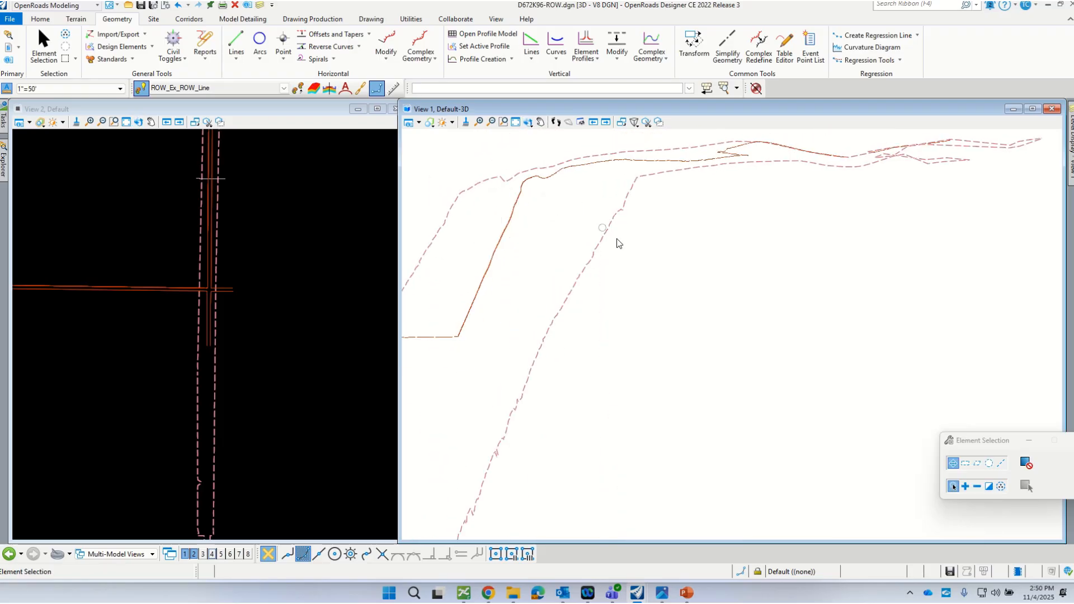
{"action": "scroll", "coordinate": [580, 213], "scroll_direction": "up", "scroll_amount": 4}
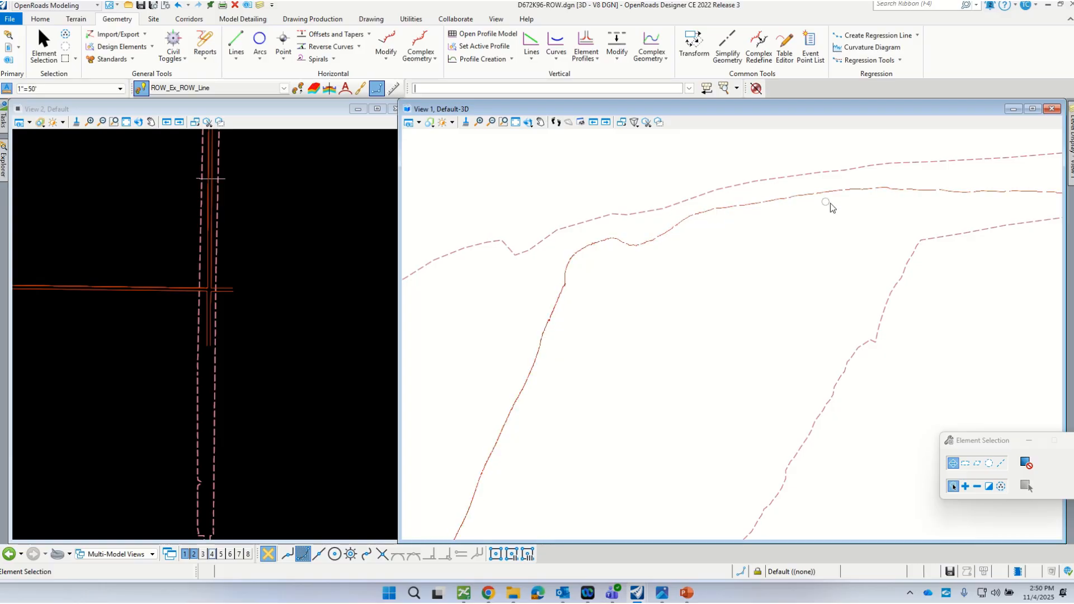
{"action": "scroll", "coordinate": [776, 188], "scroll_direction": "down", "scroll_amount": 3}
{"action": "scroll", "coordinate": [717, 297], "scroll_direction": "down", "scroll_amount": 1}
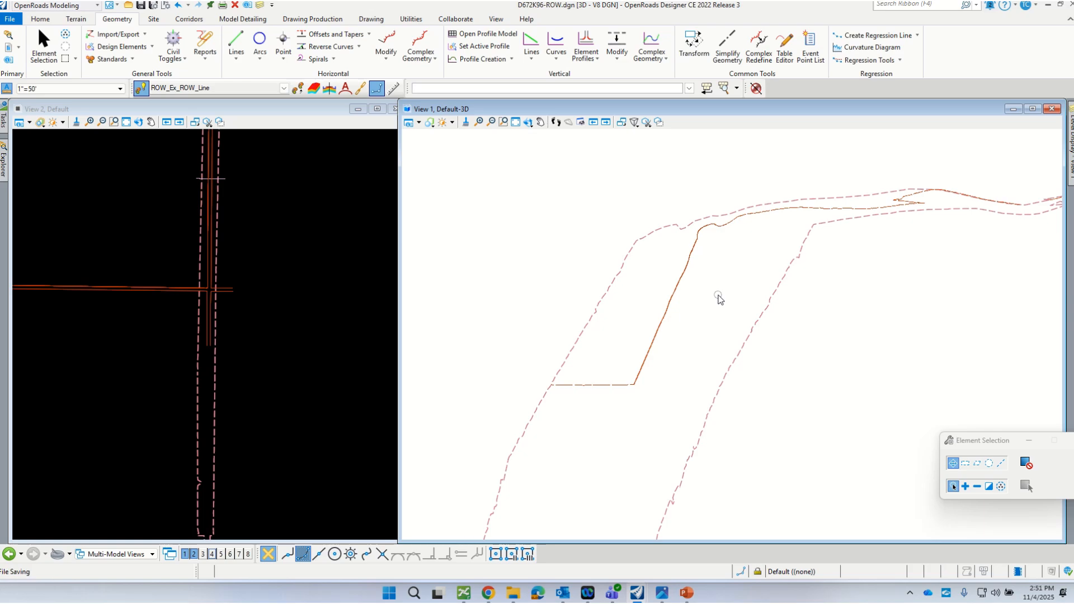
Step: Compare the existing right-of-way line's 3D linear element in Default-3D with the parallel lines in the plan view
{"action": "left_click", "coordinate": [527, 554]}
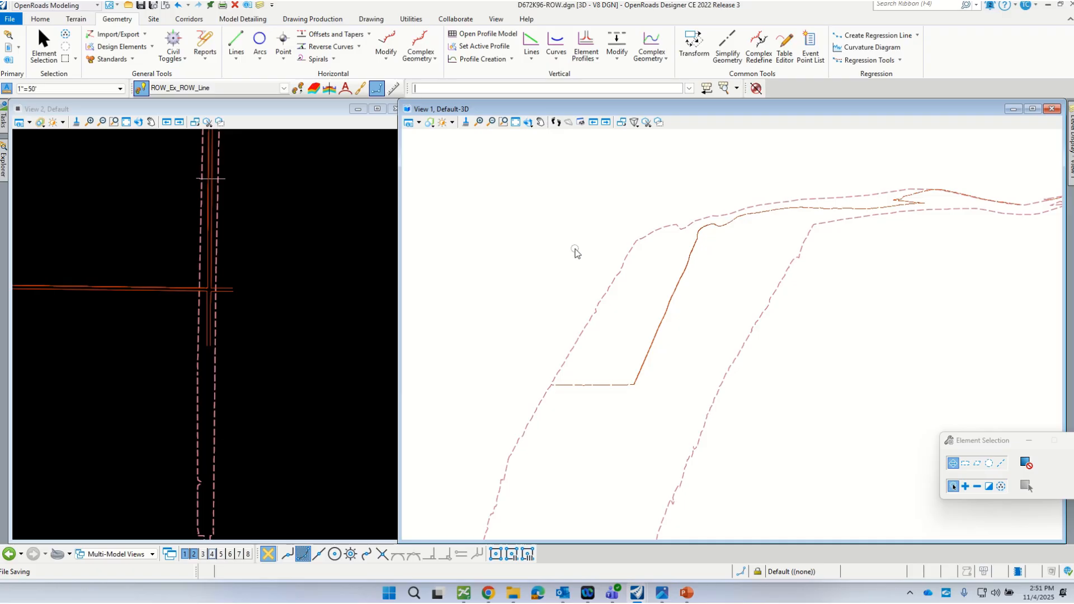
{"action": "scroll", "coordinate": [190, 188], "scroll_direction": "up", "scroll_amount": 4}
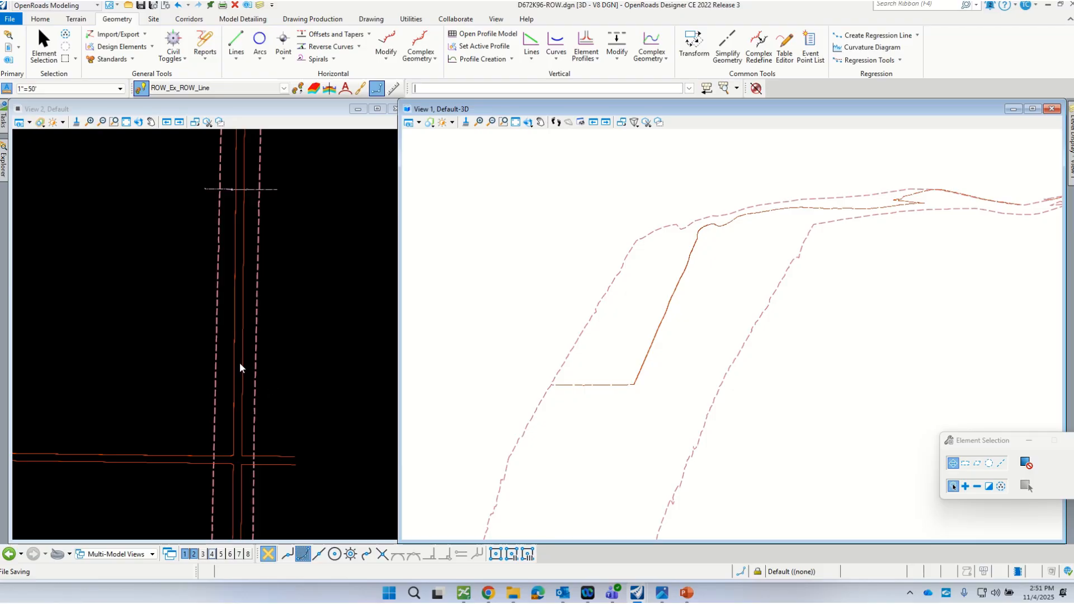
{"action": "scroll", "coordinate": [233, 344], "scroll_direction": "up", "scroll_amount": 2}
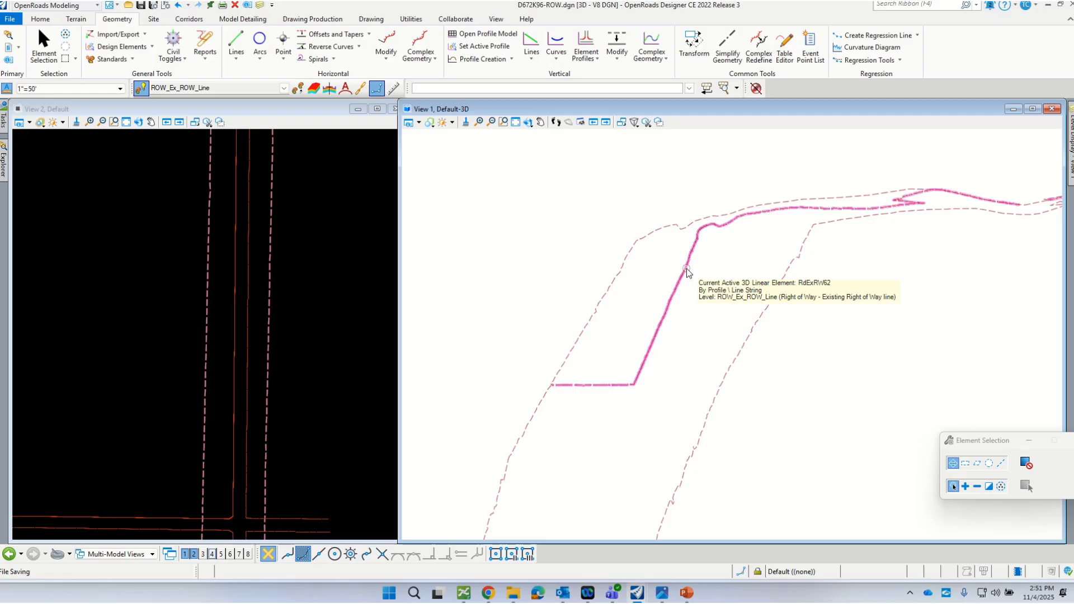
{"action": "scroll", "coordinate": [239, 277], "scroll_direction": "up", "scroll_amount": 2}
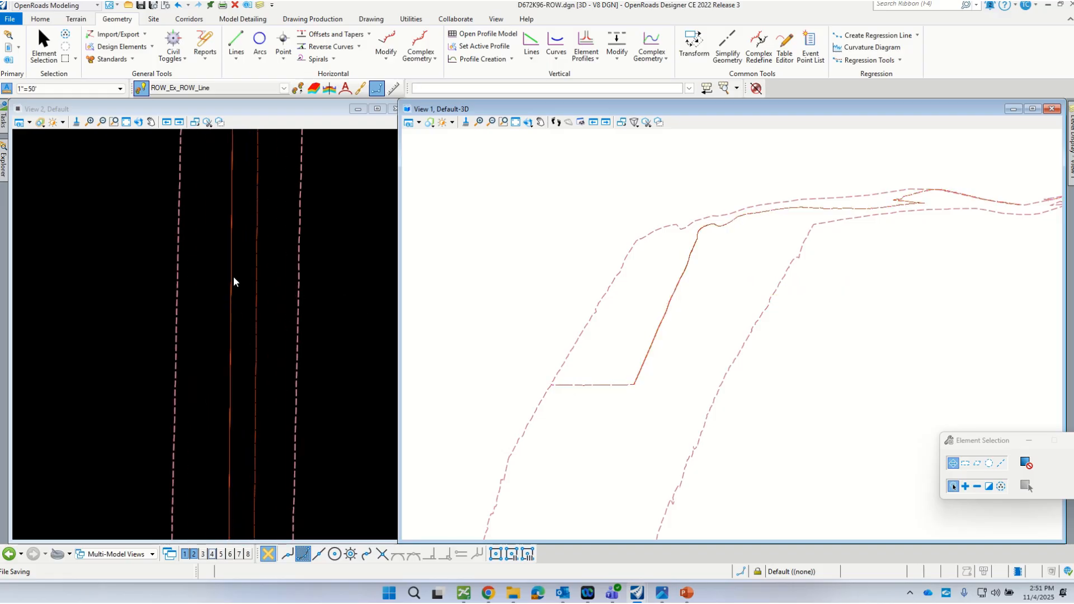